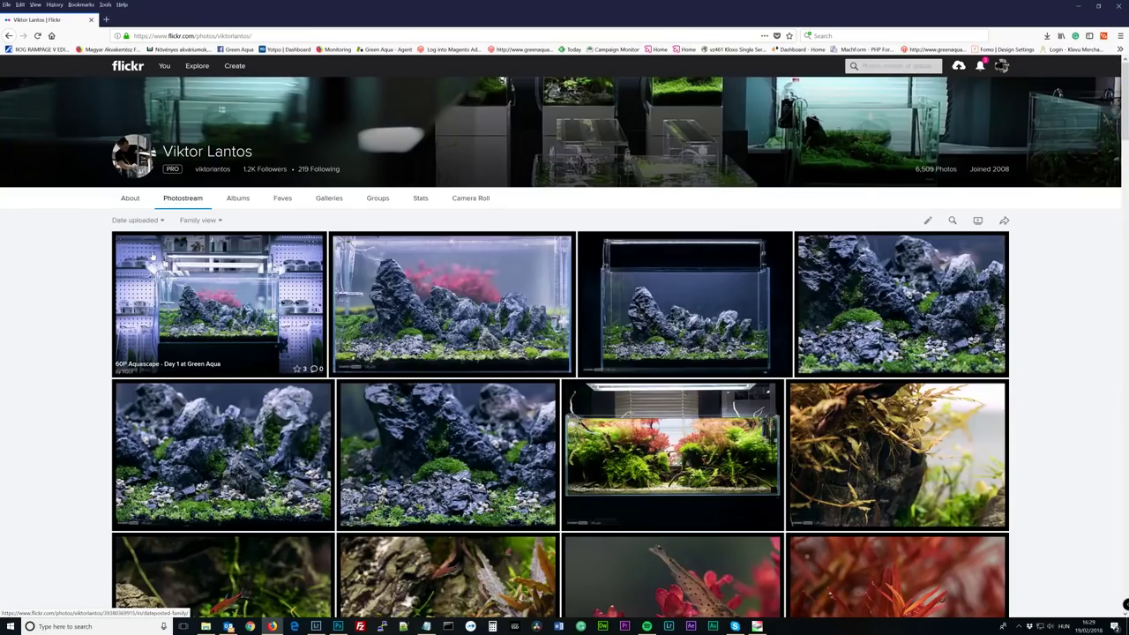
# - Open the '60P Aquascape - Day 1 at Green Aqua' photo from the photostream and review its stats and camera settings
pyautogui.scroll(-1, 172, 282)
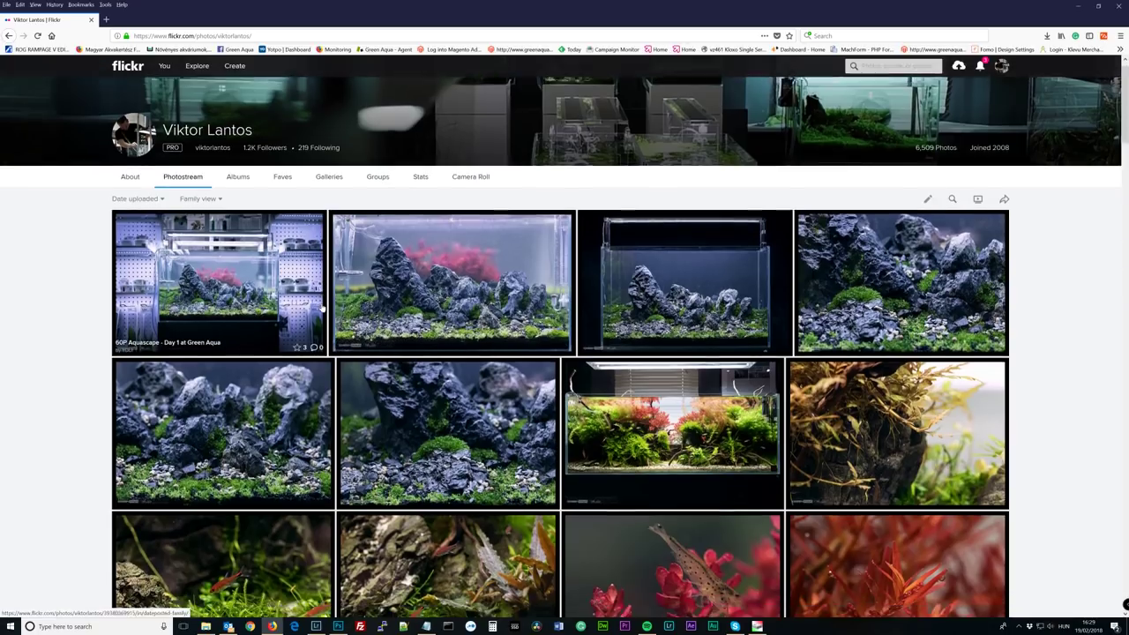
pyautogui.scroll(-2, 149, 256)
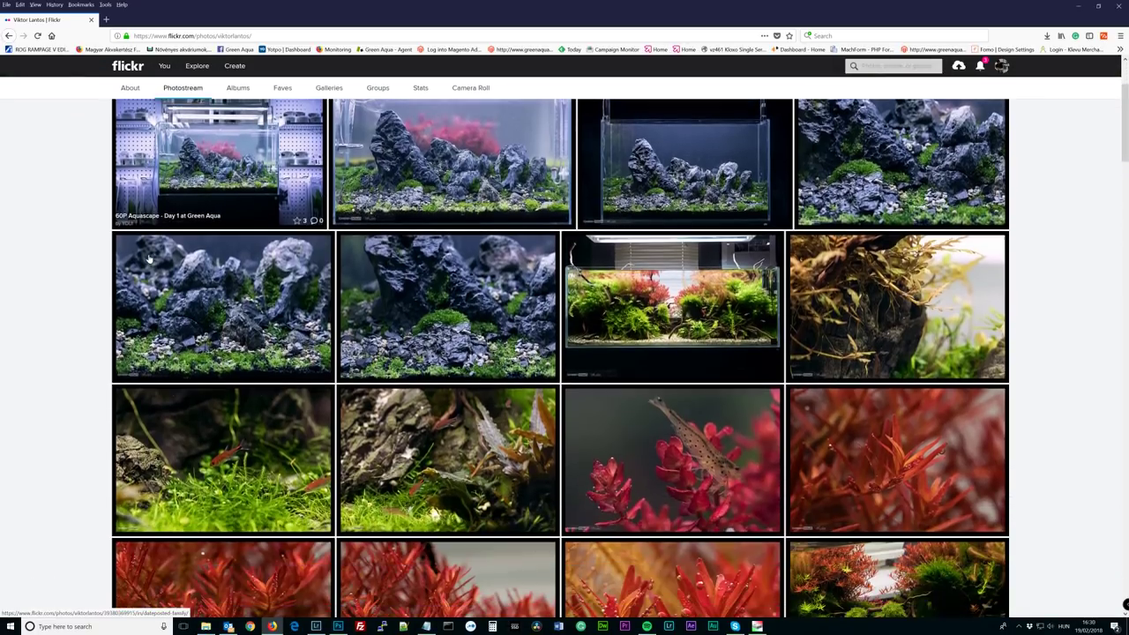
pyautogui.scroll(-1, 148, 256)
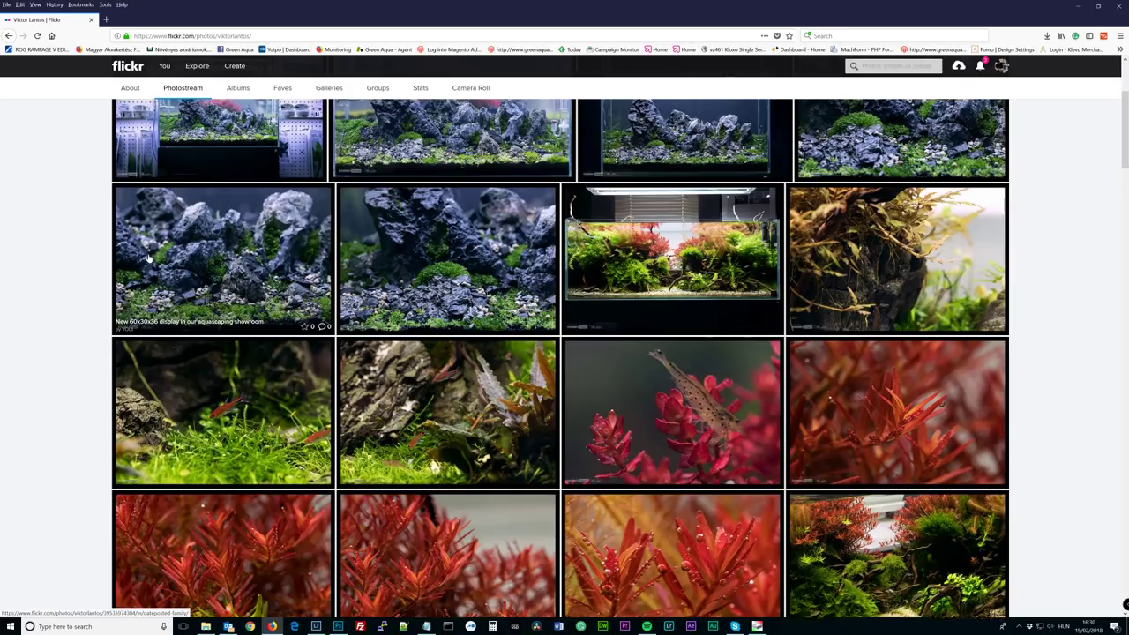
pyautogui.scroll(2, 176, 256)
pyautogui.click(206, 236)
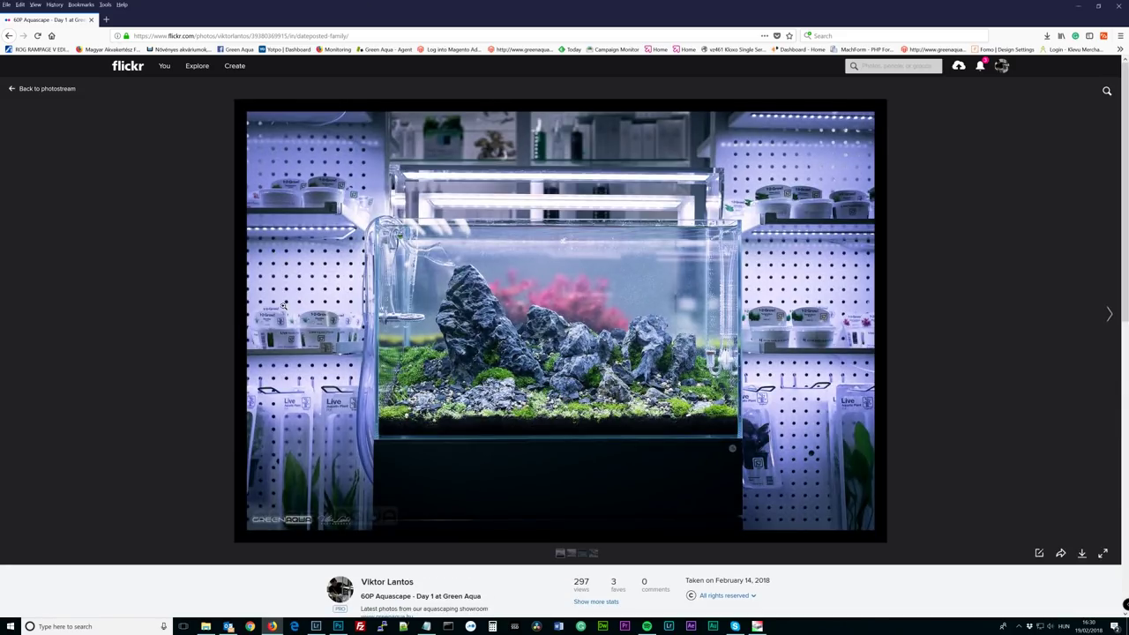
pyautogui.scroll(-3, 698, 473)
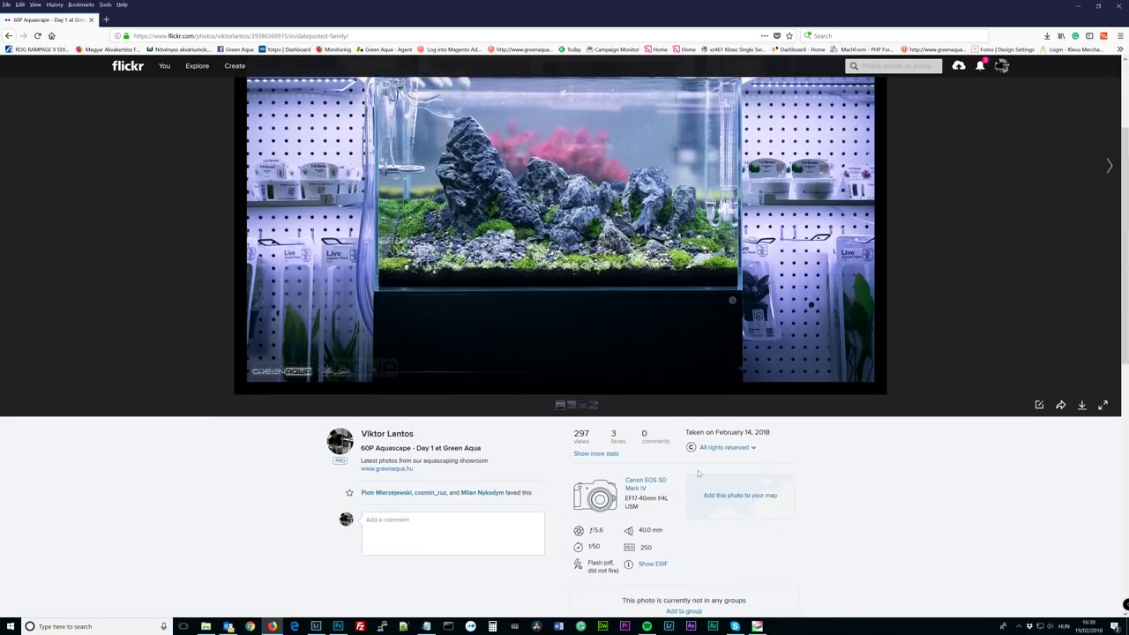
pyautogui.scroll(-1, 698, 474)
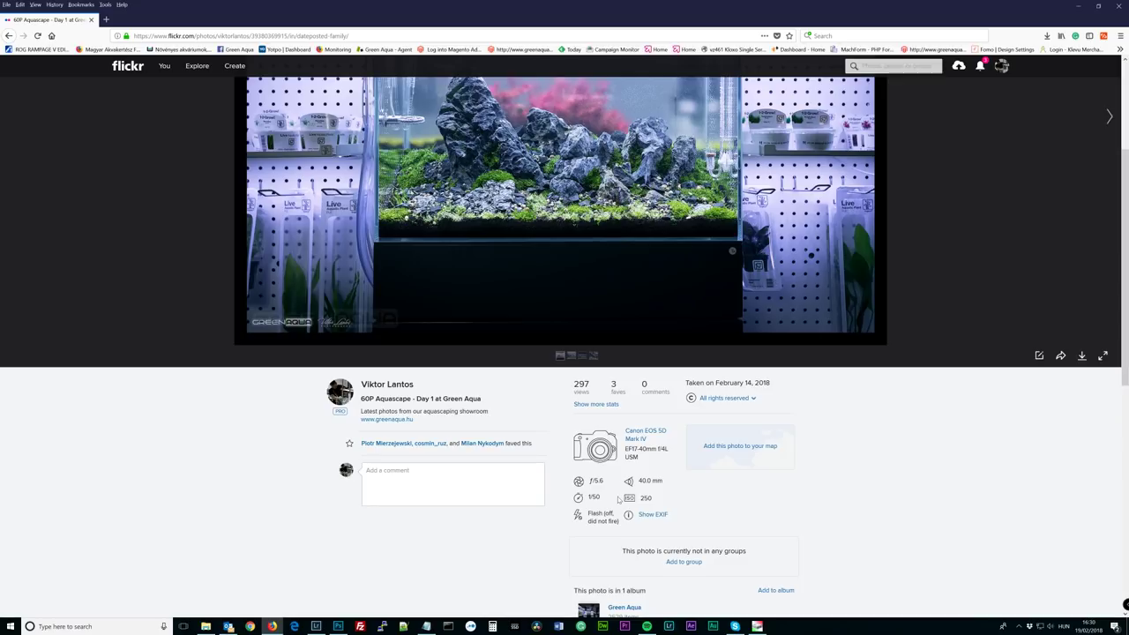
pyautogui.scroll(3, 617, 499)
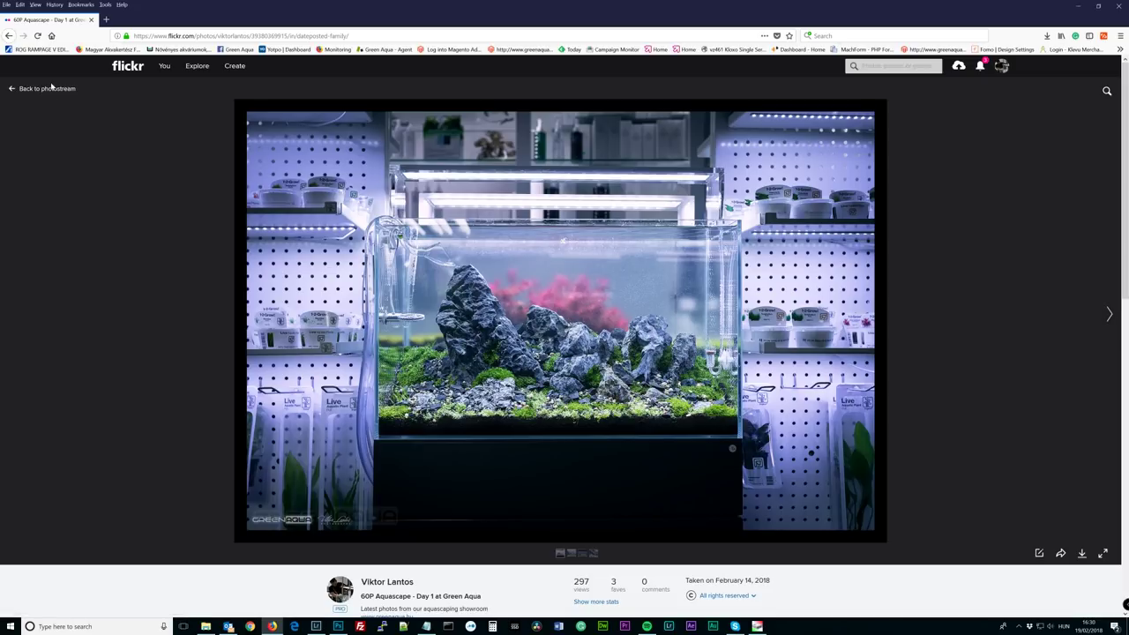
# - Return to the photostream and open the Tropica album from the Albums view
pyautogui.click(22, 89)
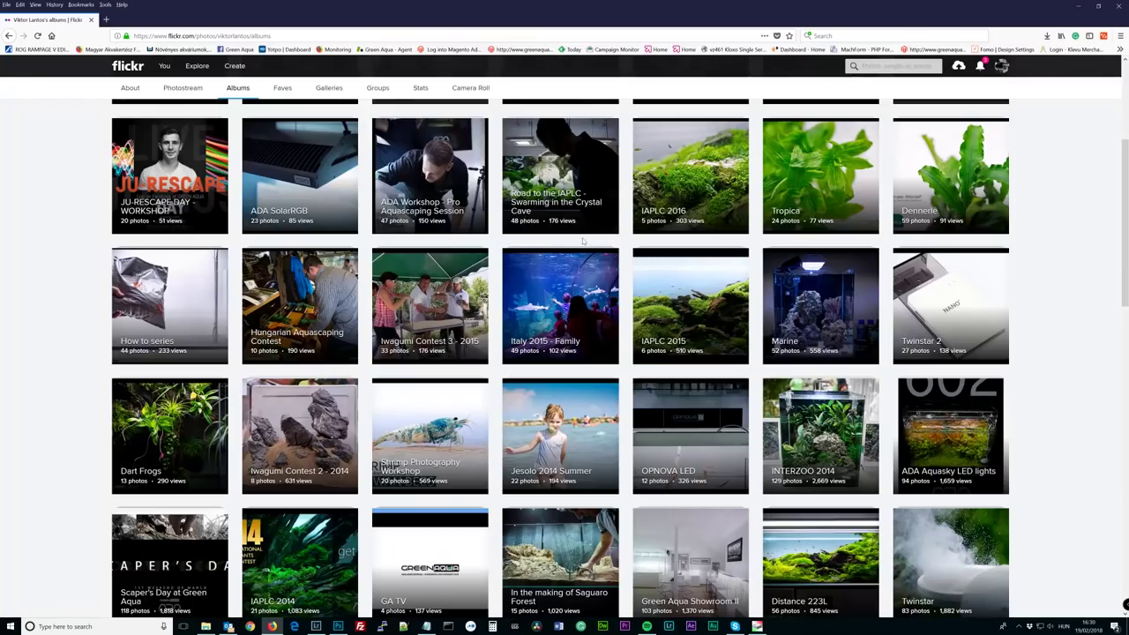
pyautogui.moveTo(852, 218)
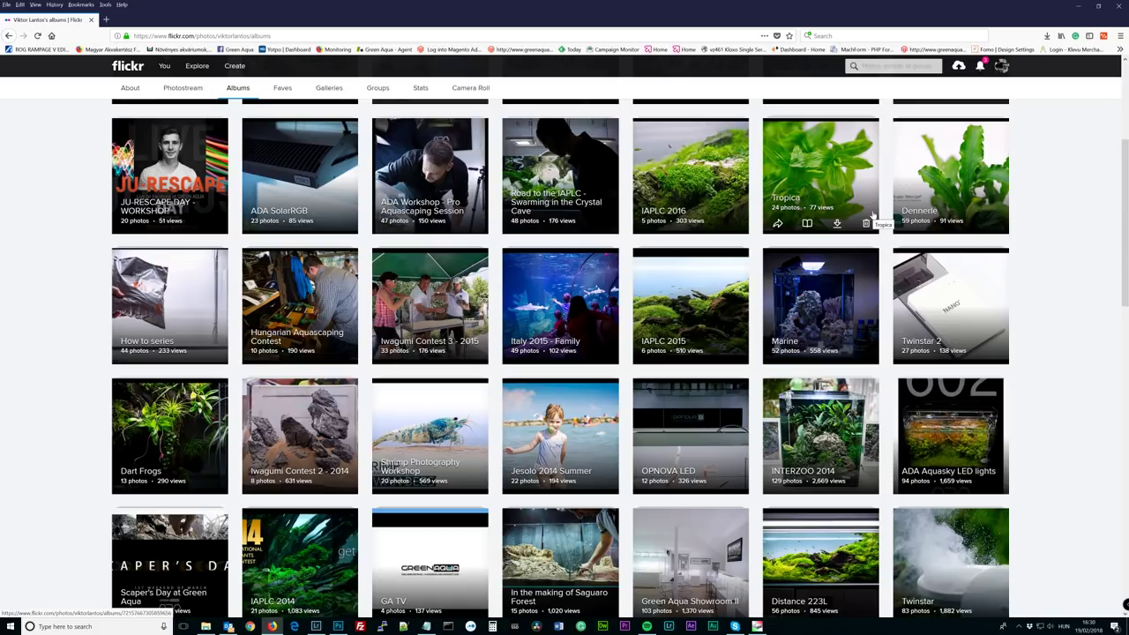
pyautogui.moveTo(679, 306)
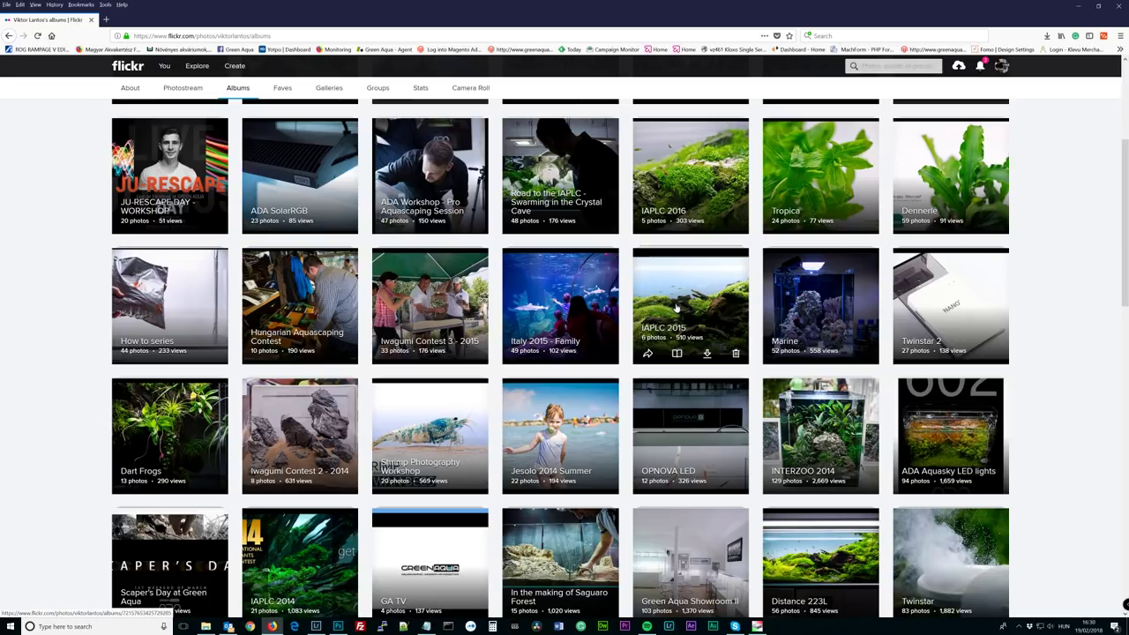
pyautogui.click(807, 207)
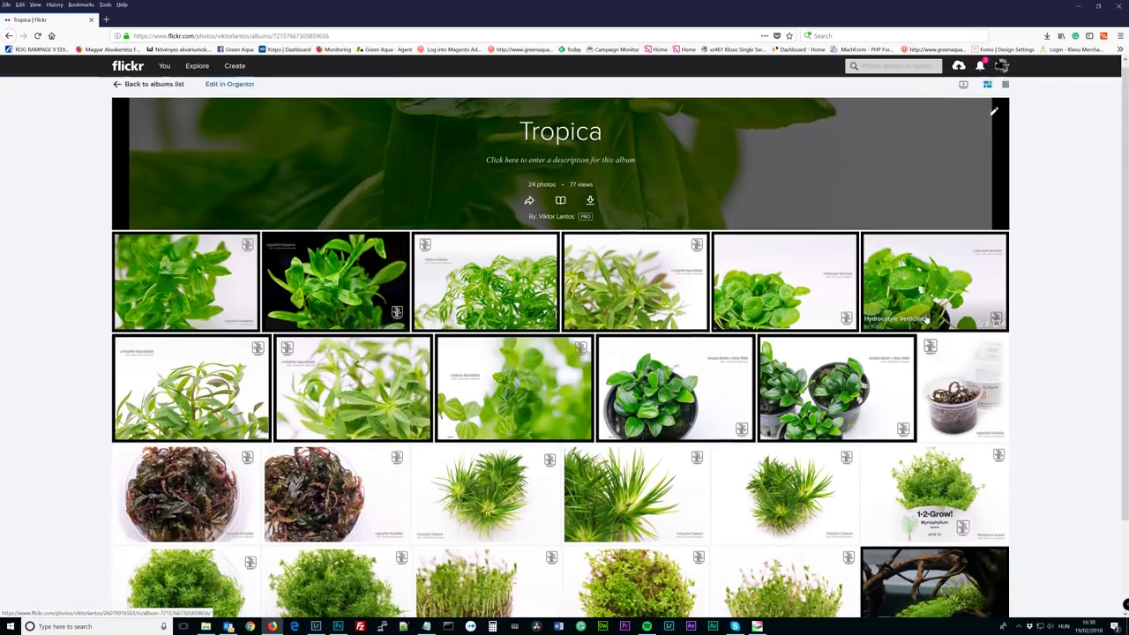
pyautogui.scroll(-2, 926, 320)
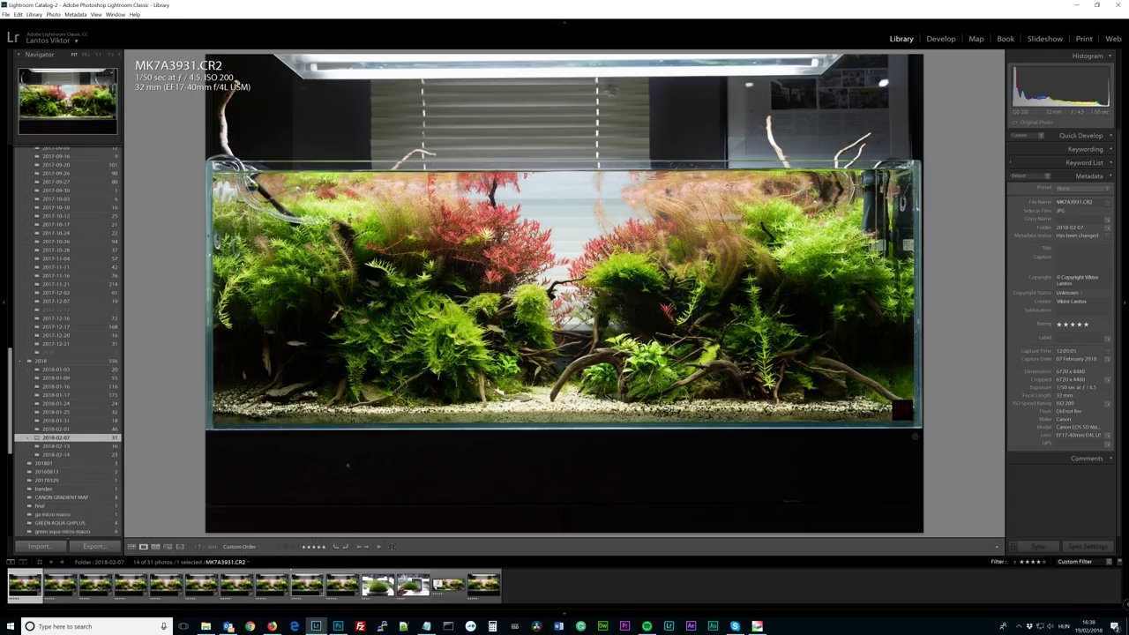
# - Select MK7A3946.CR2 in the filmstrip and switch to the Develop module
pyautogui.click(472, 587)
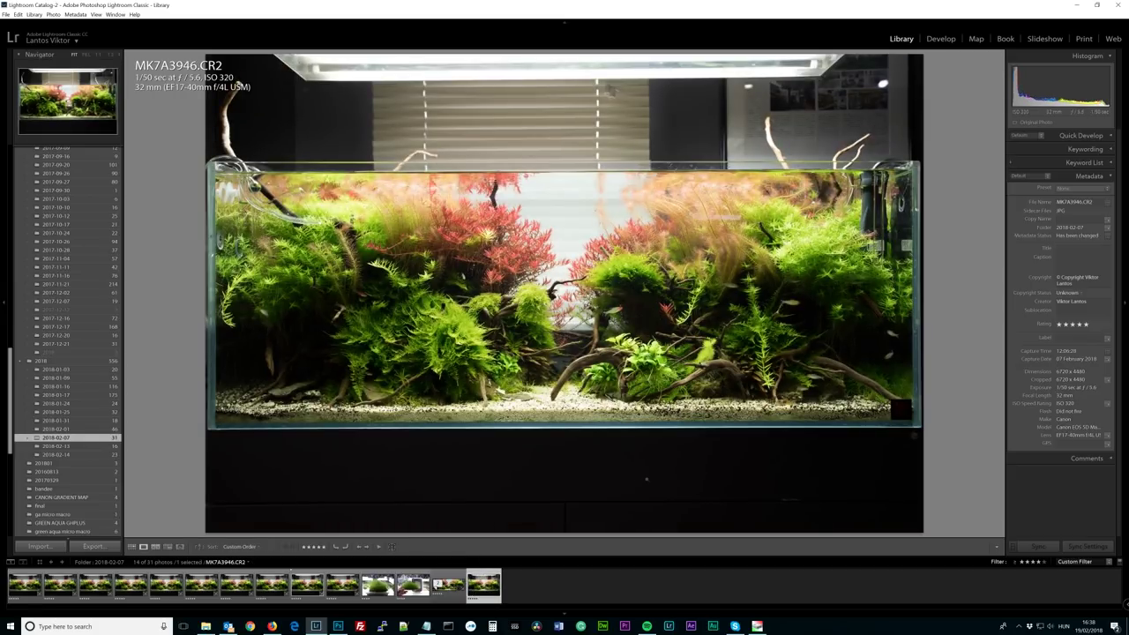
pyautogui.press('d')
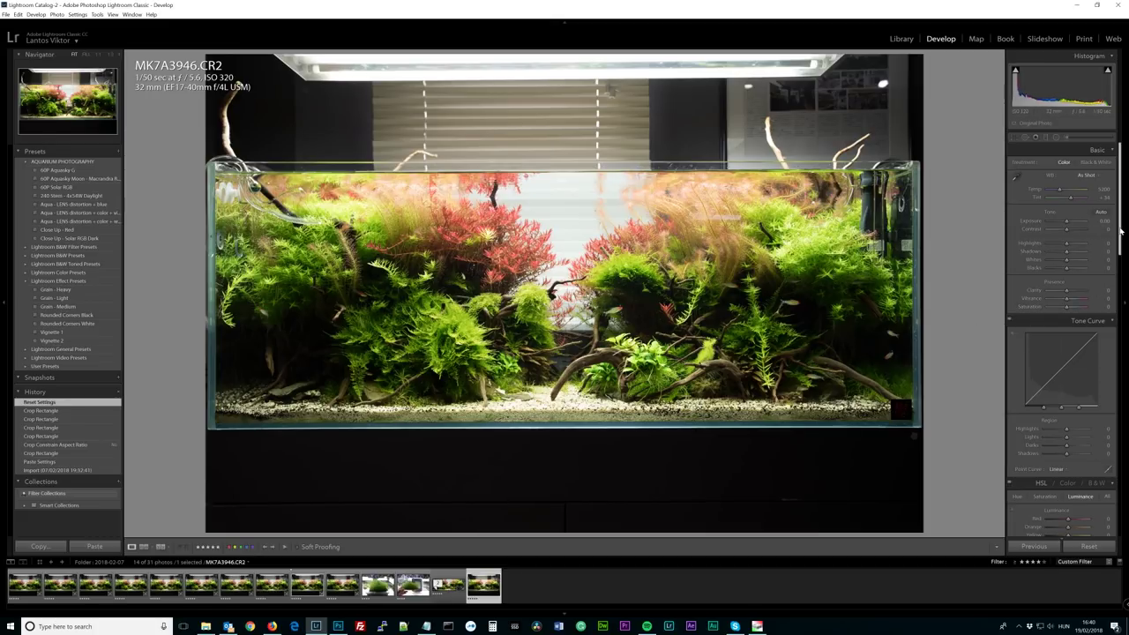
# - Switch to the 'Copy 1' virtual copy of MK7A3946.CR2 in the filmstrip
pyautogui.moveTo(1121, 231); pyautogui.dragTo(1120, 157)
pyautogui.click(449, 583)
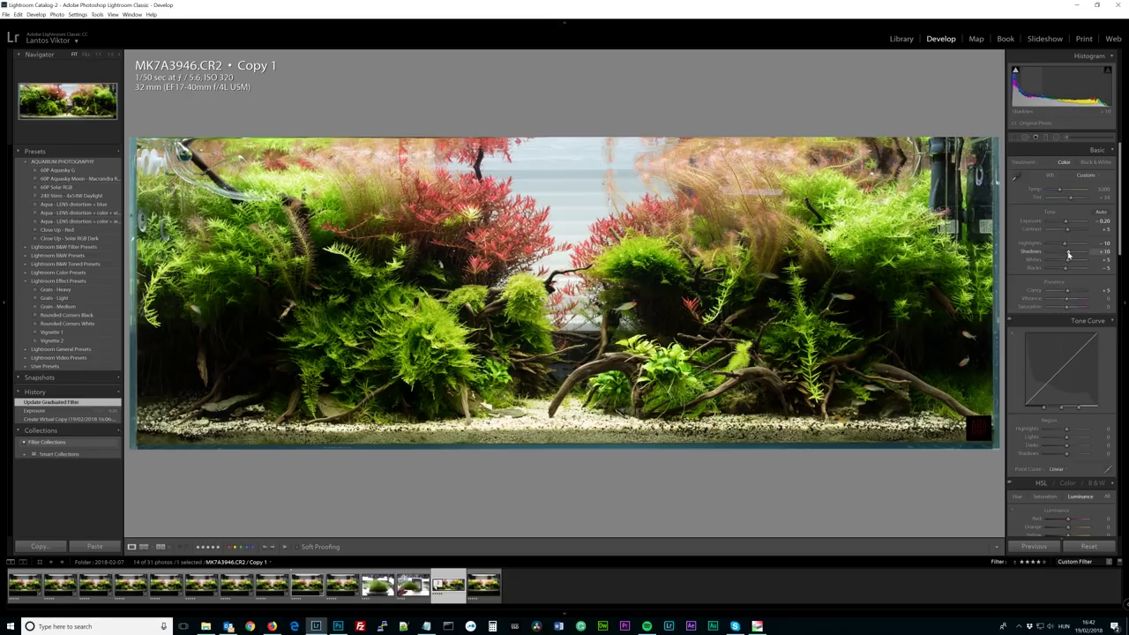
# - Push Copy 1's Shadows to +100, then bring them back to +10
pyautogui.moveTo(1069, 252); pyautogui.dragTo(1086, 254)
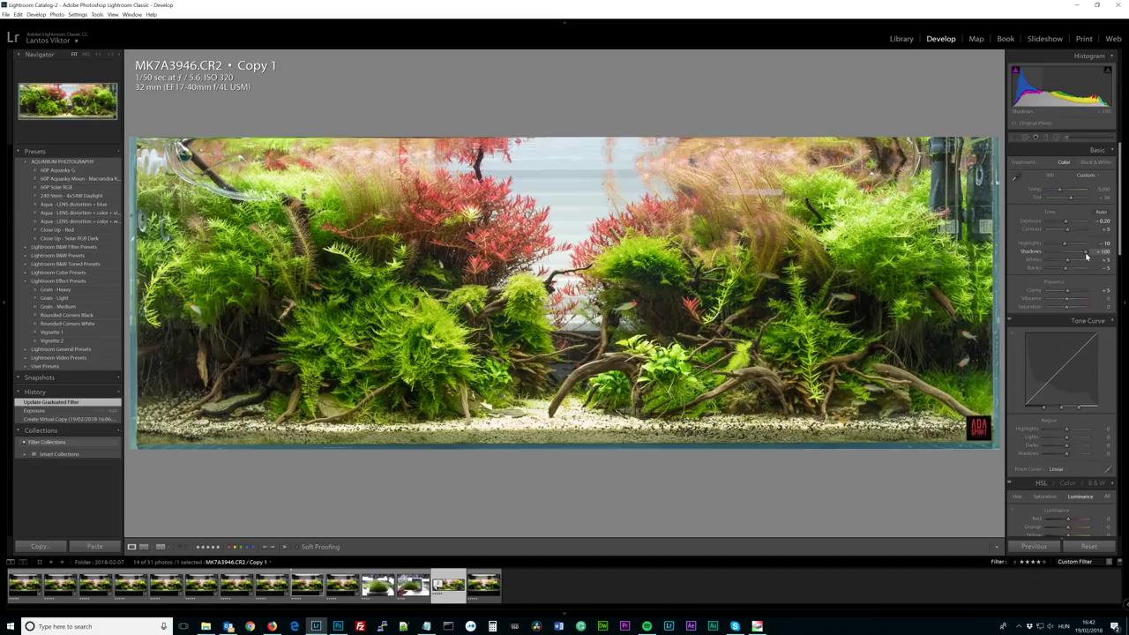
pyautogui.moveTo(1087, 255); pyautogui.dragTo(1069, 261)
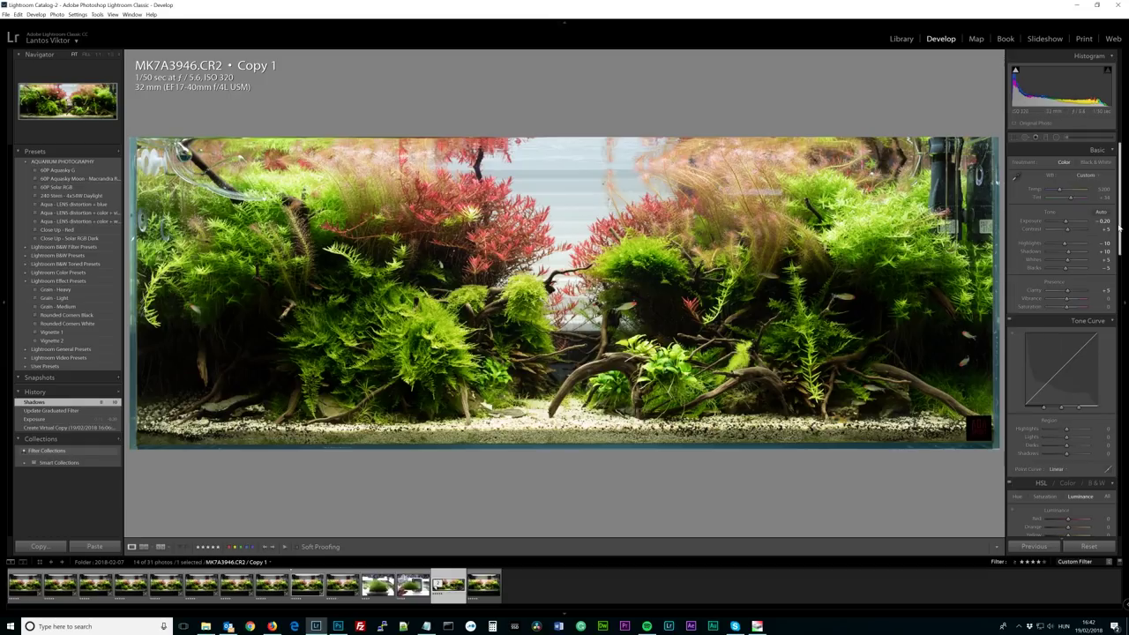
pyautogui.moveTo(1118, 231); pyautogui.dragTo(1123, 381)
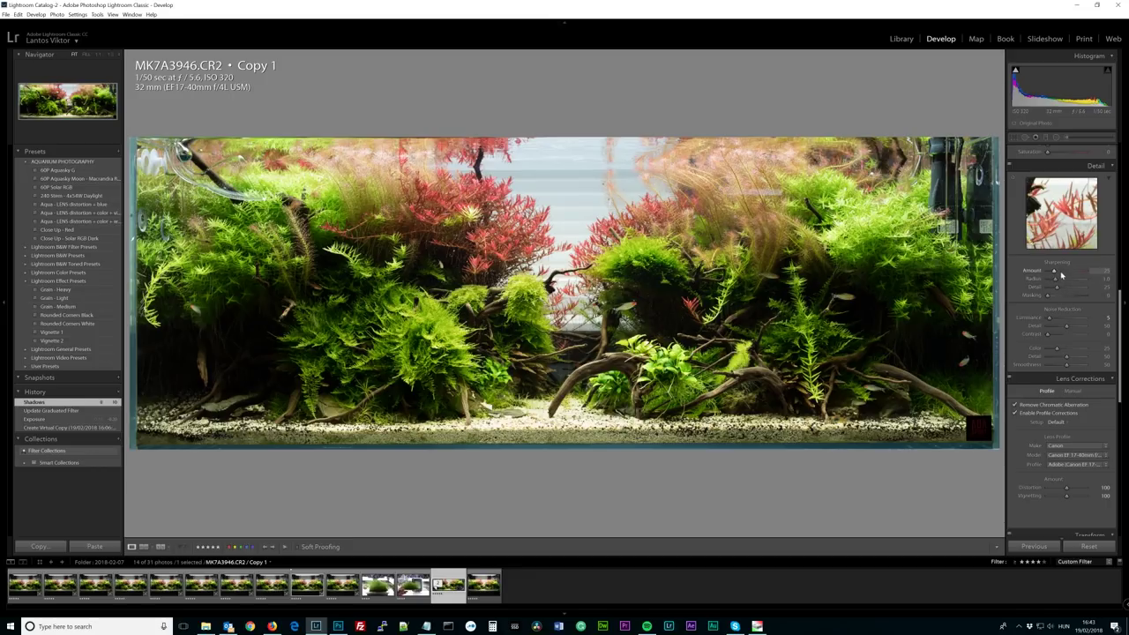
# - Turn Enable Profile Corrections and Remove Chromatic Aberration off, then back on, to compare
pyautogui.click(1122, 335)
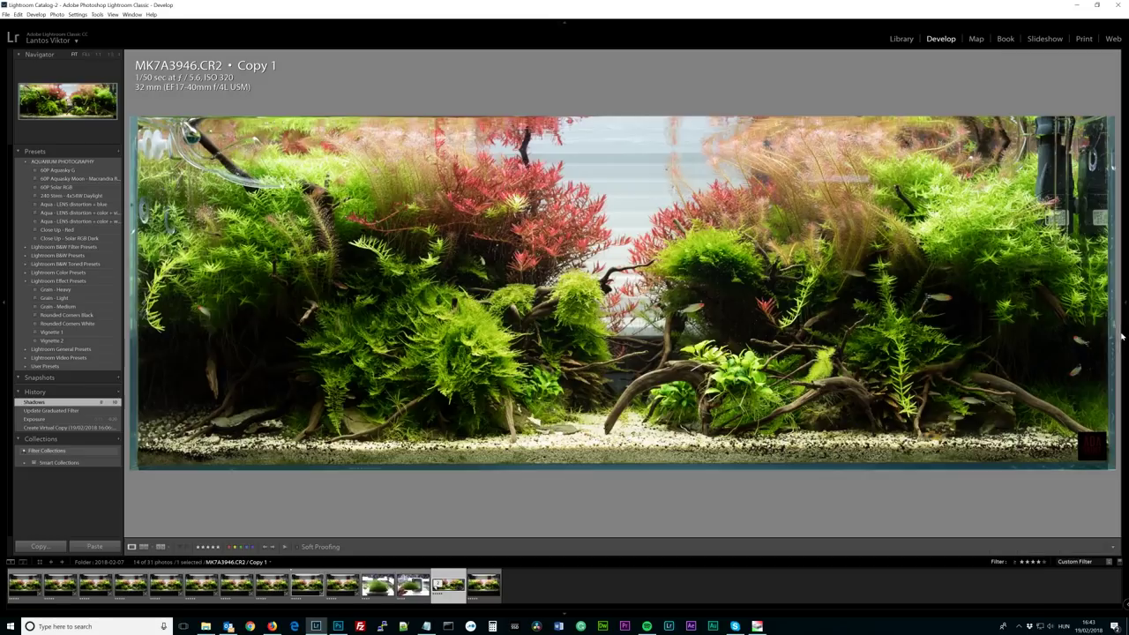
pyautogui.click(1122, 333)
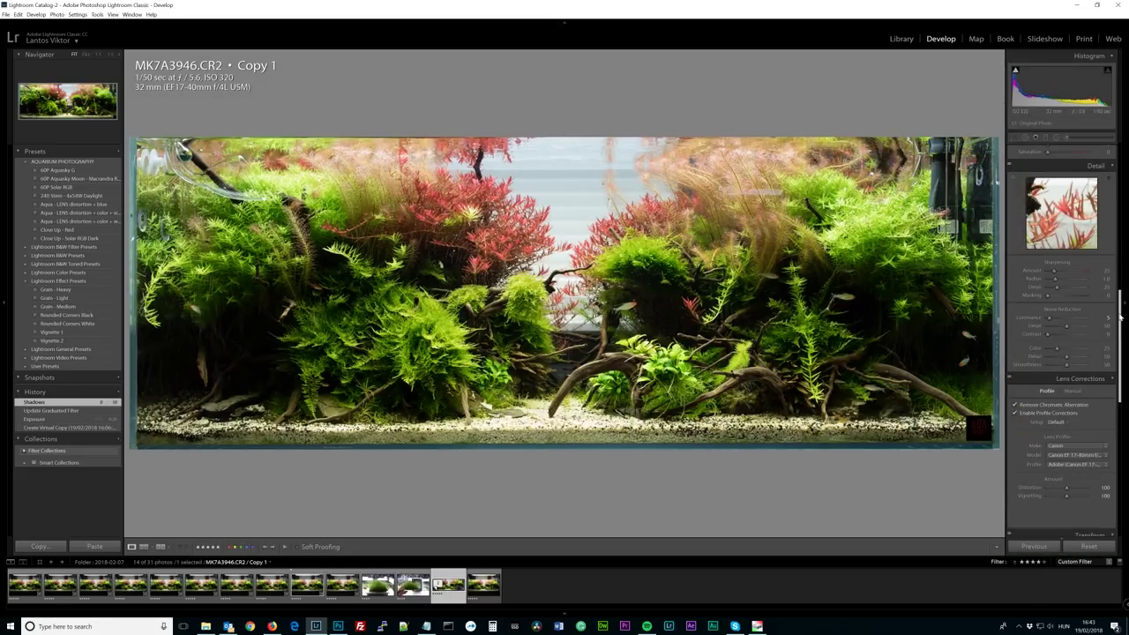
pyautogui.scroll(-3, 1121, 316)
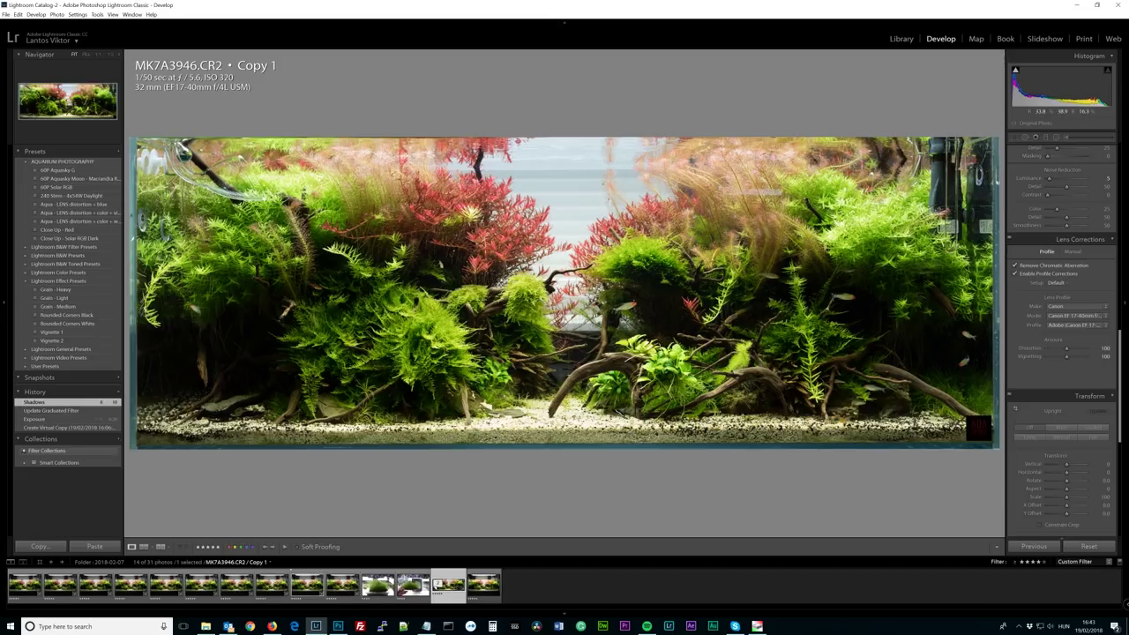
pyautogui.click(1014, 274)
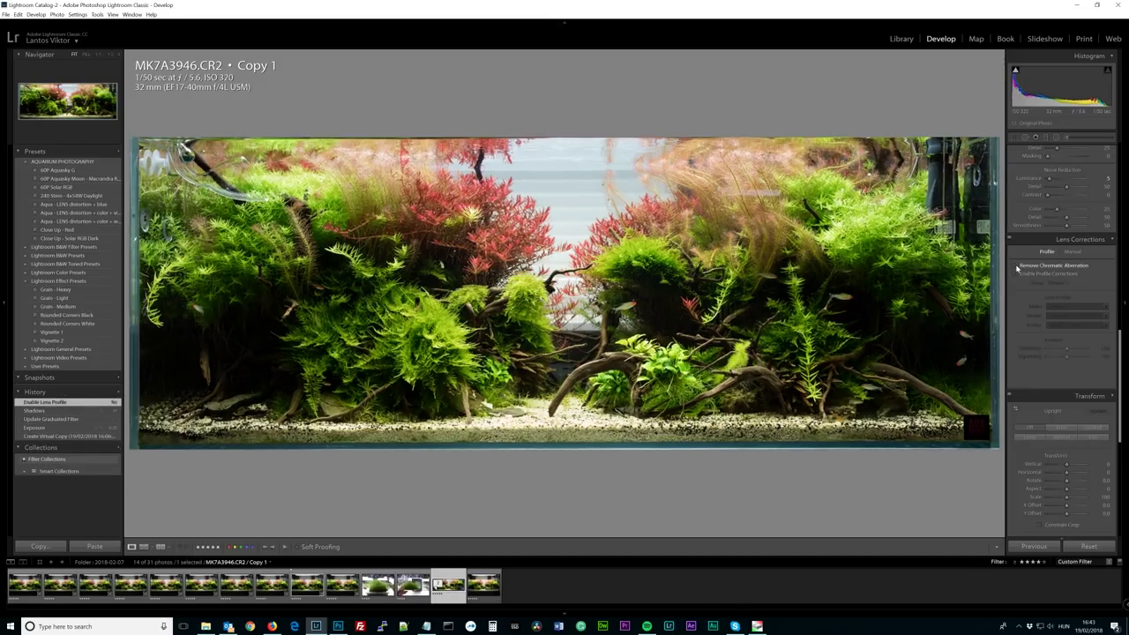
pyautogui.click(1016, 266)
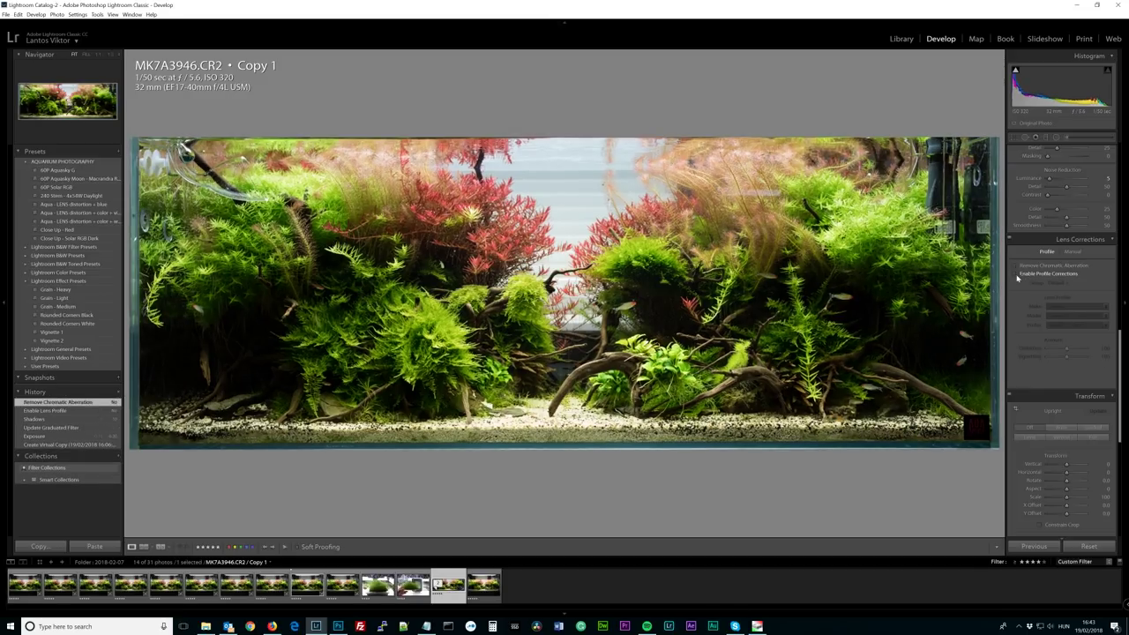
pyautogui.click(1014, 273)
pyautogui.click(1015, 265)
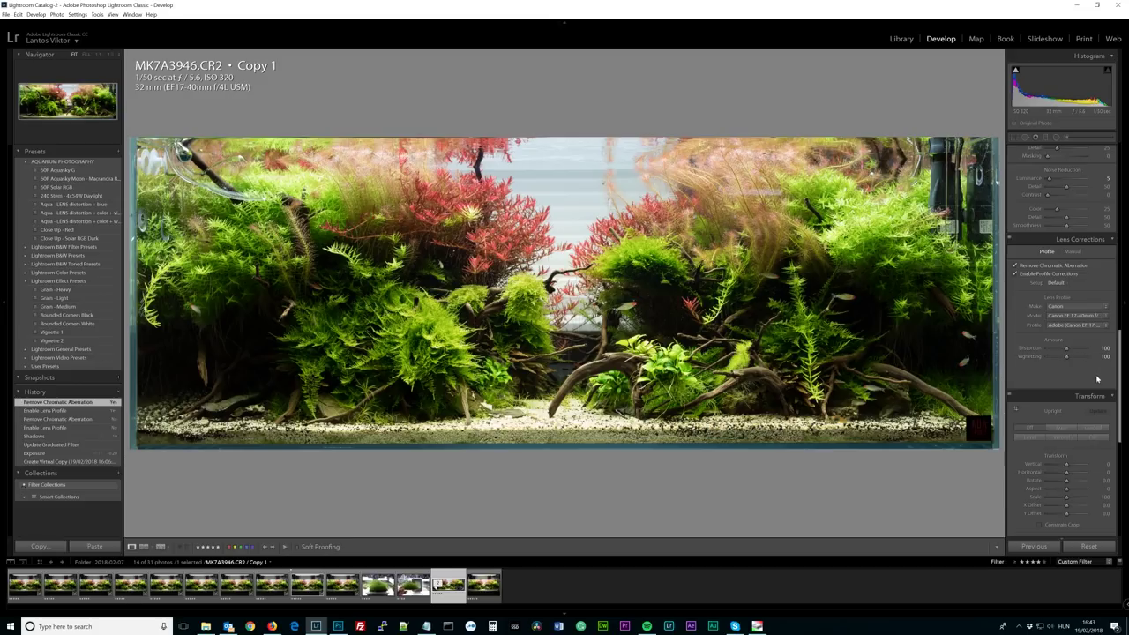
# - Compare Copy 1 with the original, return to Loupe view, and pick the Graduated Filter
pyautogui.moveTo(1120, 381); pyautogui.dragTo(1121, 432)
pyautogui.press('c')
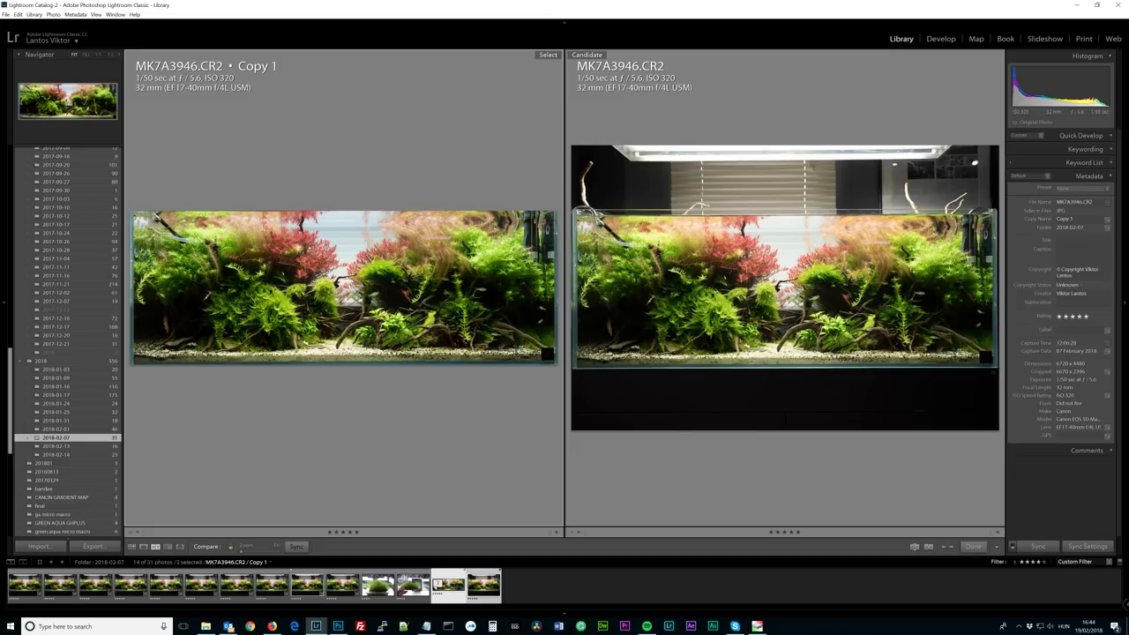
pyautogui.press('e')
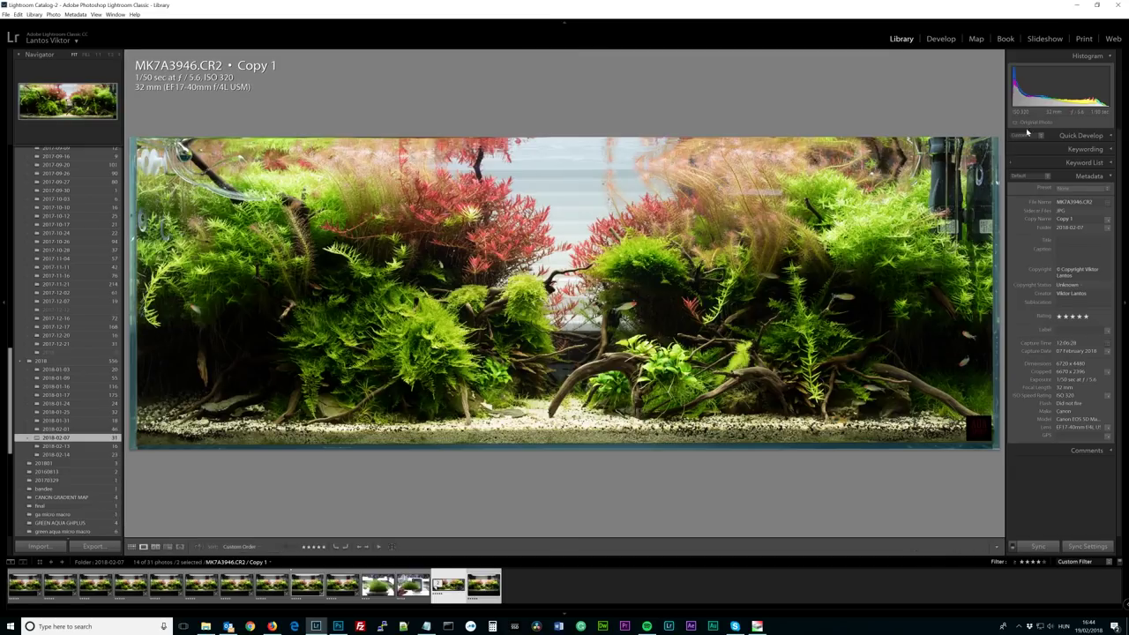
pyautogui.click(941, 39)
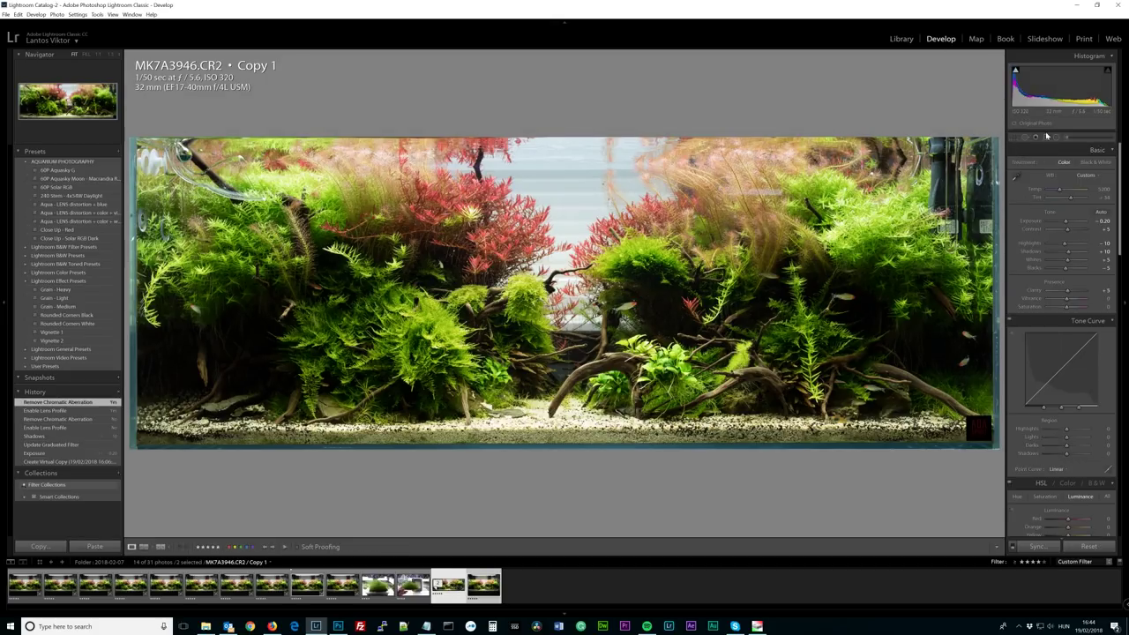
pyautogui.click(1047, 137)
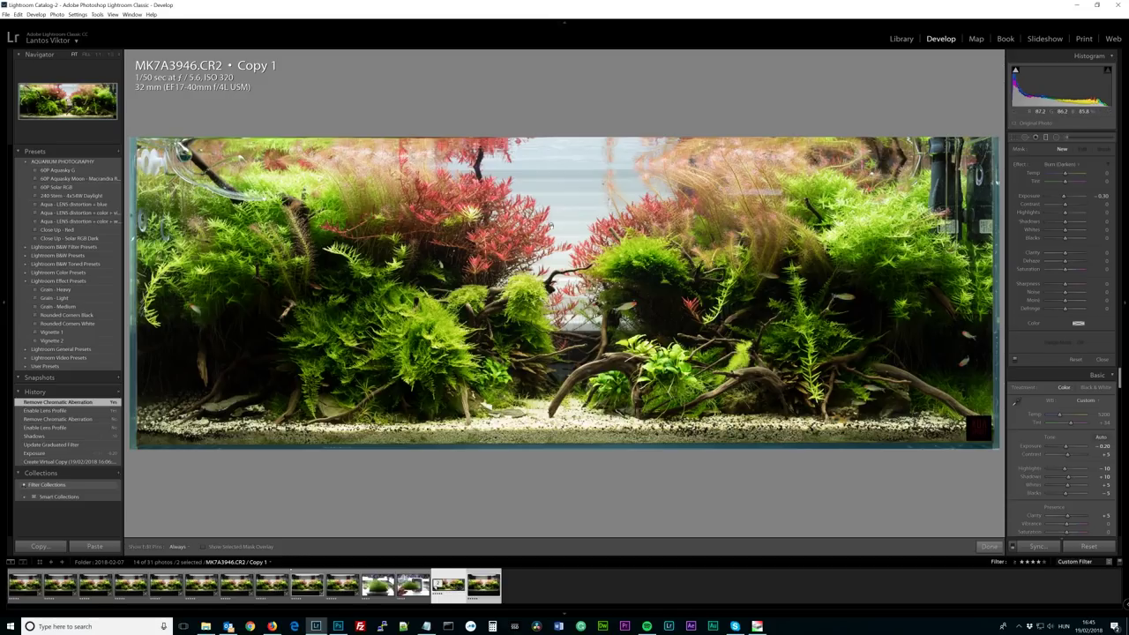
# - Select Copy 1's existing graduated filter and toggle its effect off, then back on
pyautogui.click(565, 267)
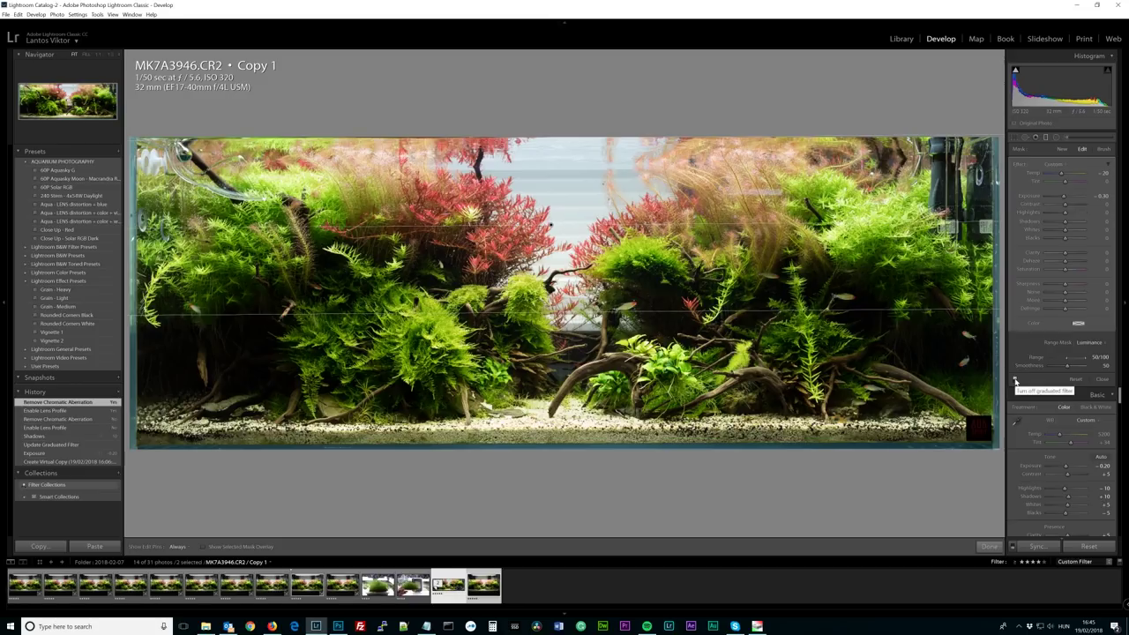
pyautogui.click(1016, 381)
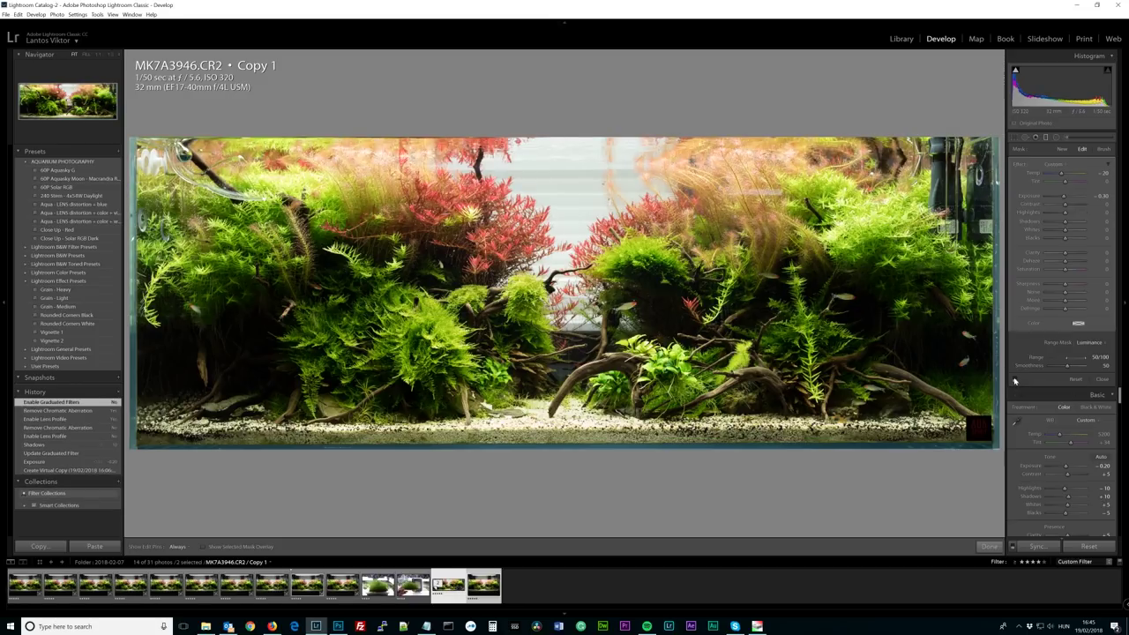
pyautogui.click(1014, 381)
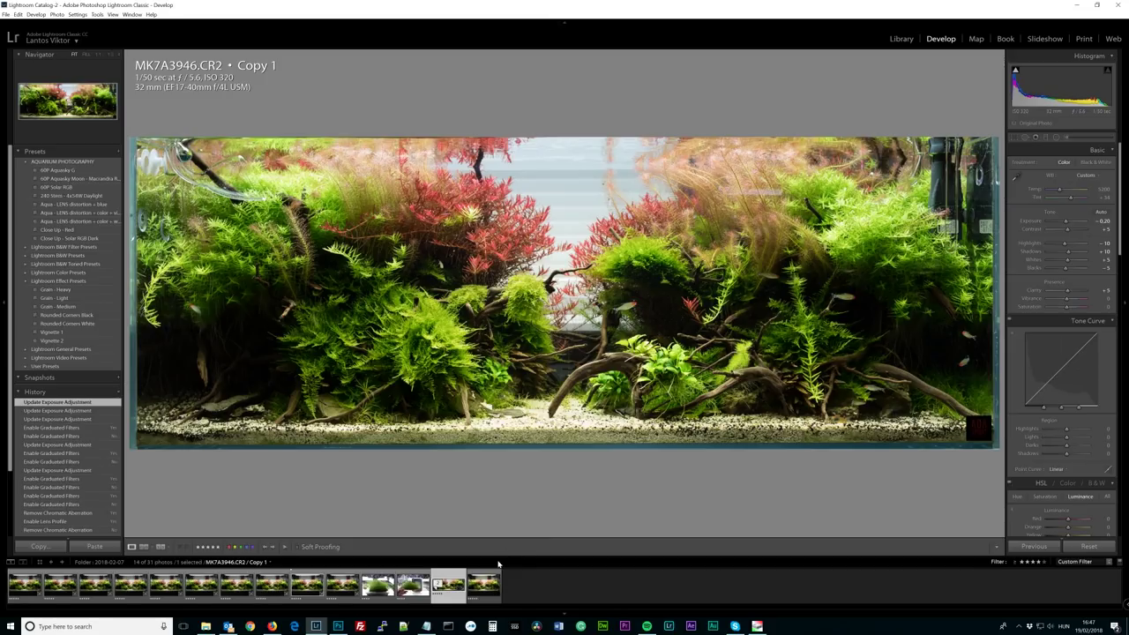
# - Copy the checked develop settings from MK7A3946.CR2 Copy 1
pyautogui.rightClick(448, 576)
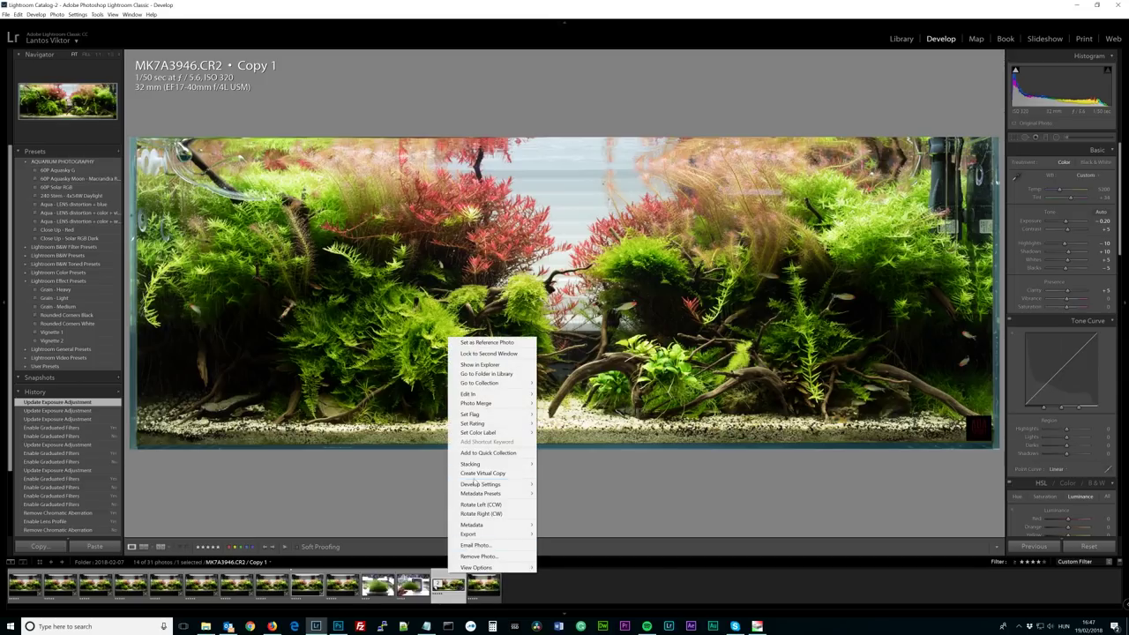
pyautogui.moveTo(480, 484)
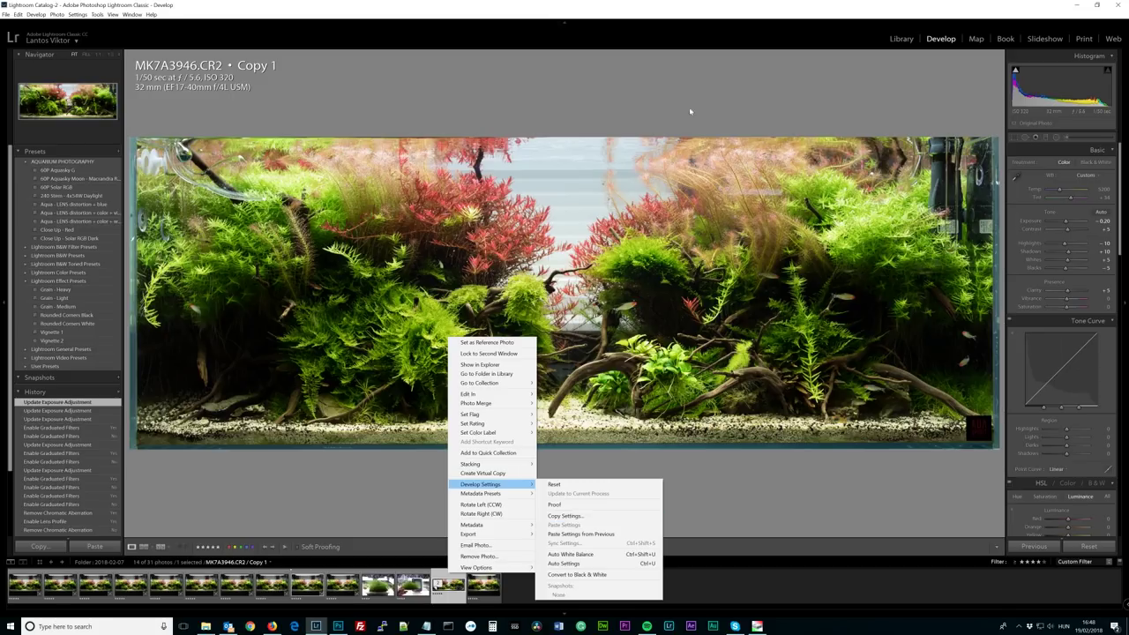
pyautogui.click(558, 516)
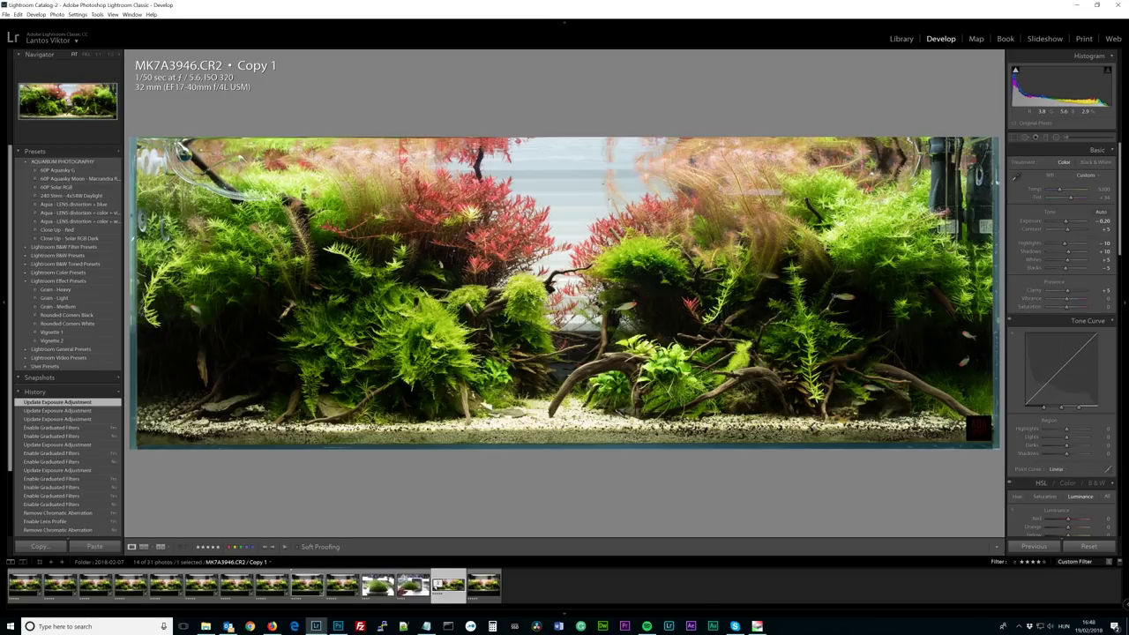
pyautogui.press('shift')
pyautogui.hotkey('ctrl', 'shift', 'c')
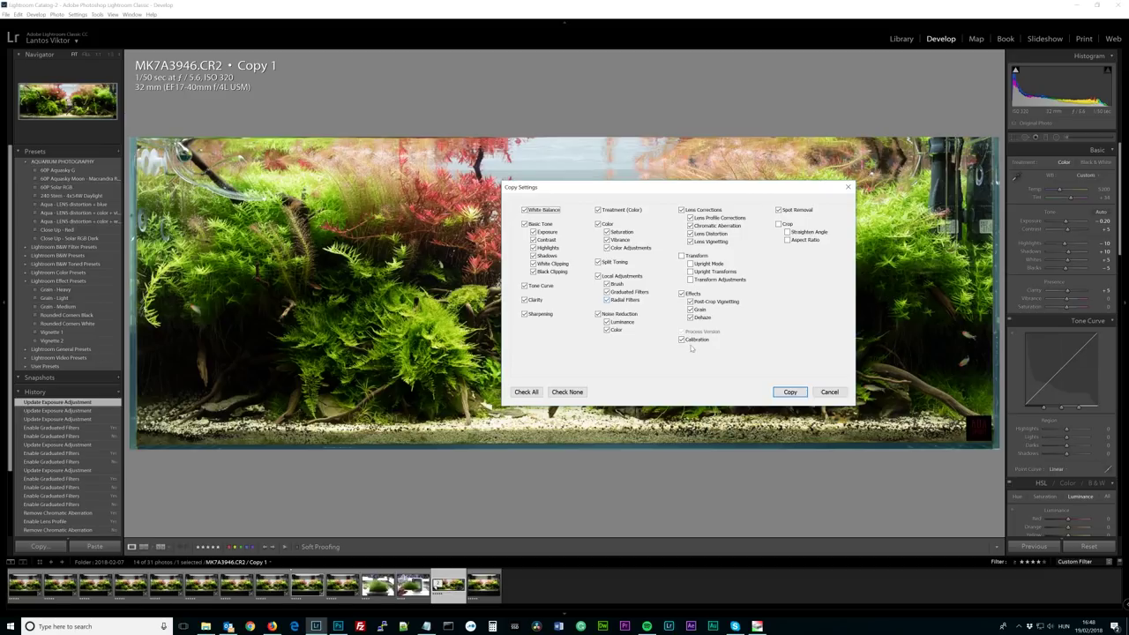
pyautogui.click(789, 392)
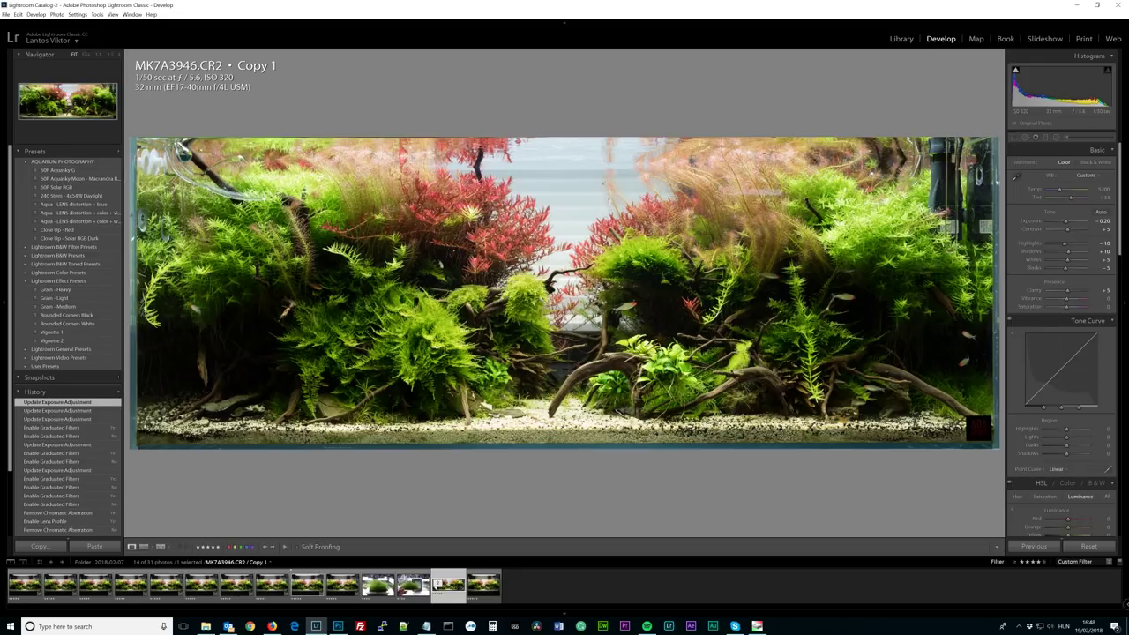
# - Paste the settings onto the original MK7A3946.CR2, then reselect Copy 1
pyautogui.click(488, 577)
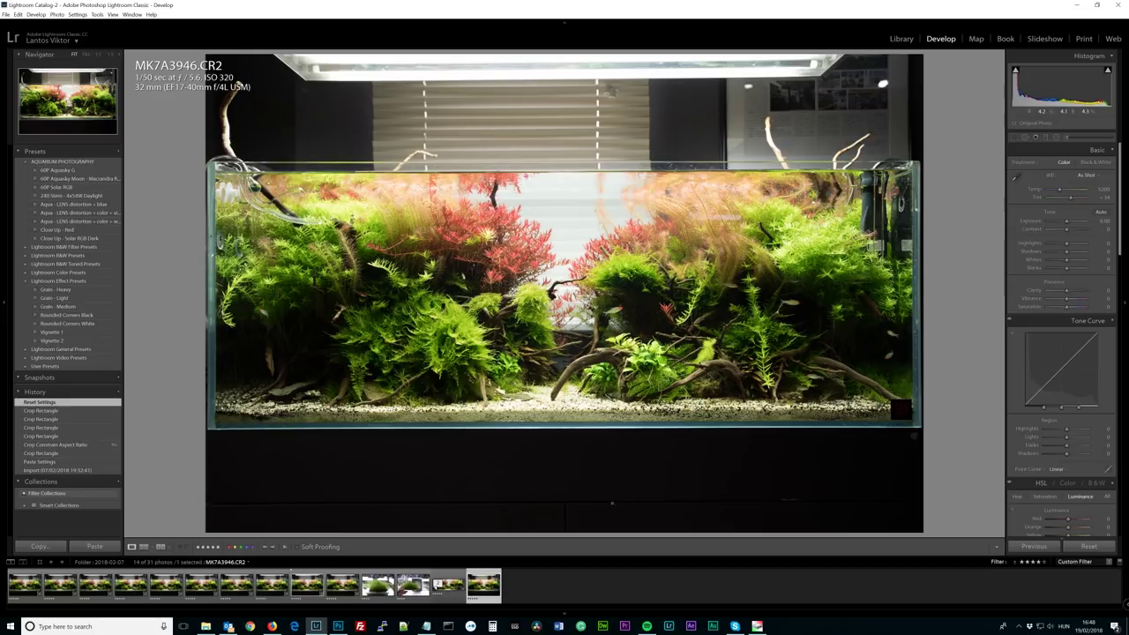
pyautogui.press('shift')
pyautogui.hotkey('ctrl', 'shift', 'v')
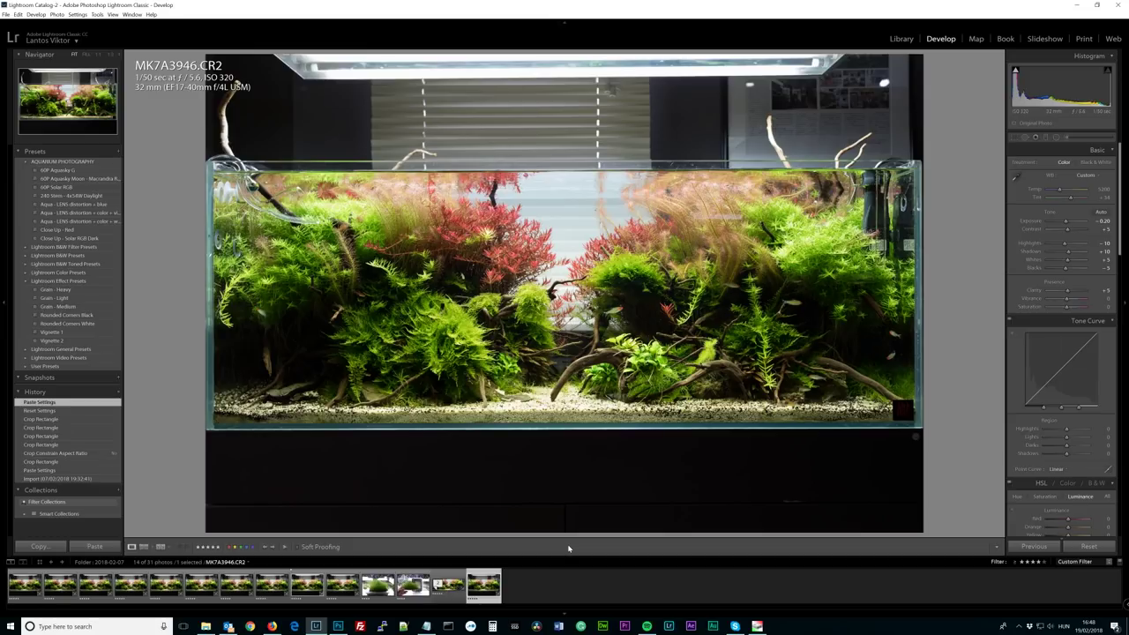
pyautogui.click(451, 577)
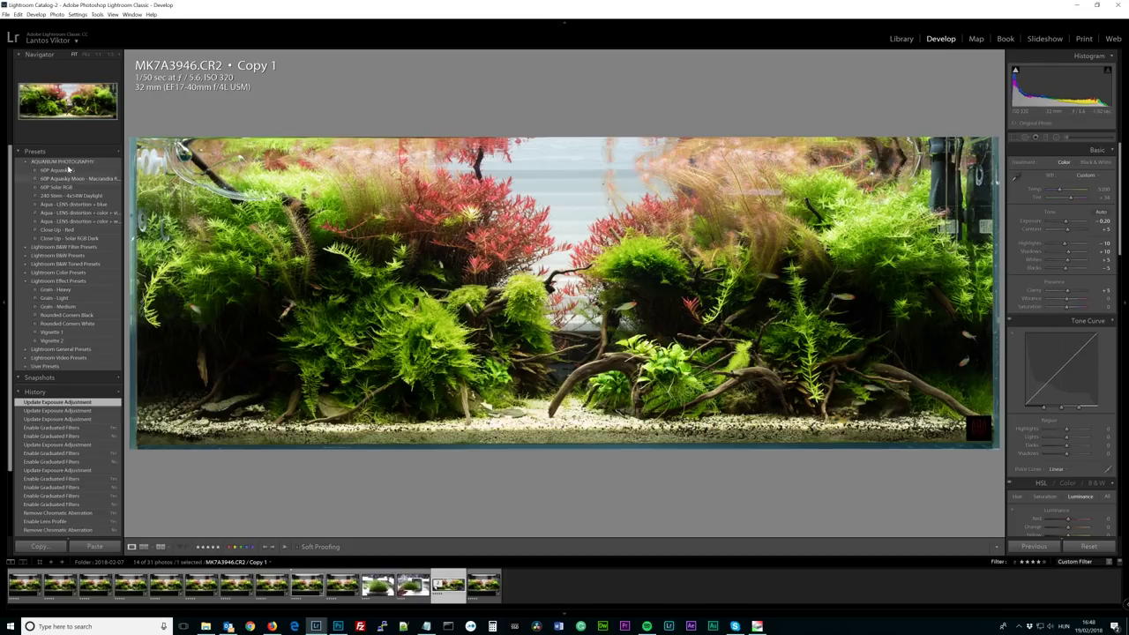
# - Create preset 'Test 2' in AQUARIUM PHOTOGRAPHY from Copy 1's current edits
pyautogui.click(118, 151)
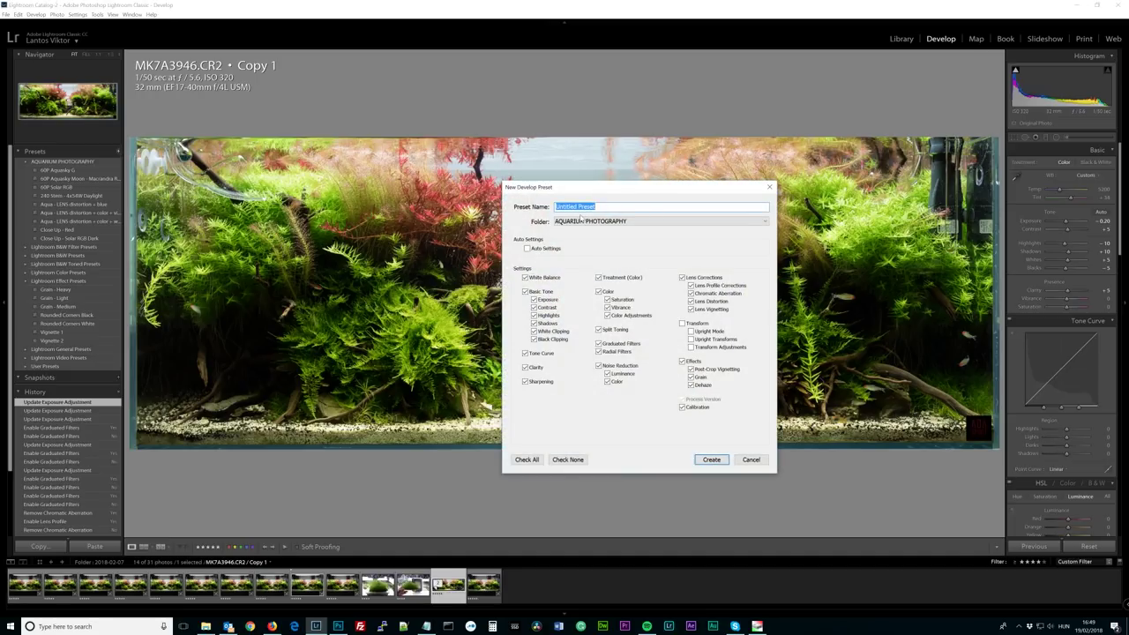
pyautogui.write('Test 2')
pyautogui.click(711, 459)
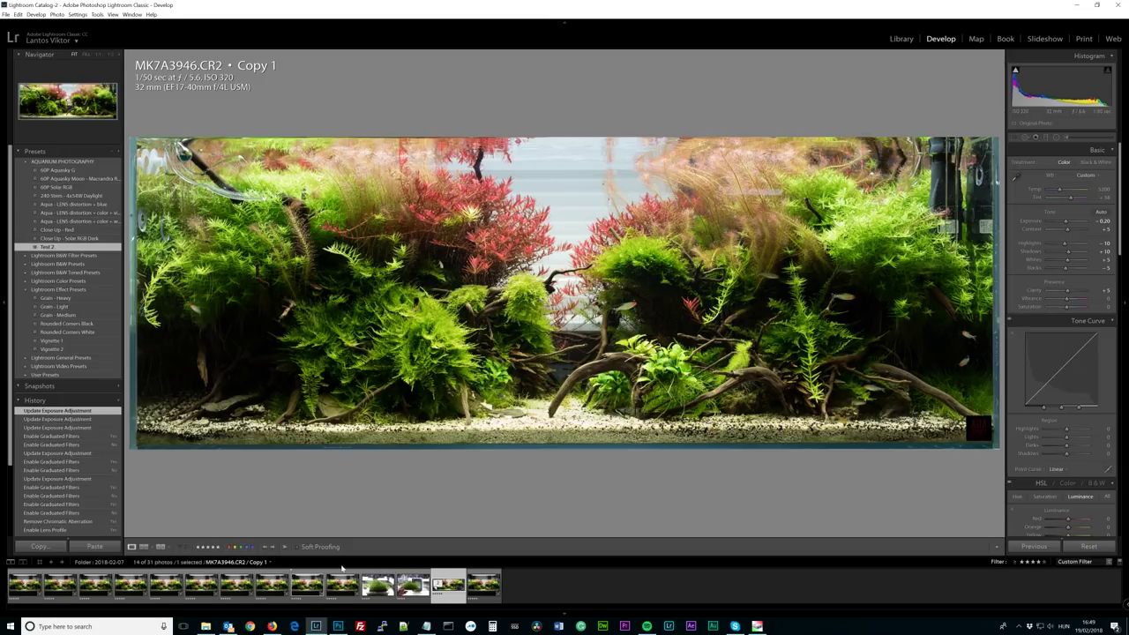
# - Apply the Test 2 preset to MK7A3931.CR2
pyautogui.click(24, 584)
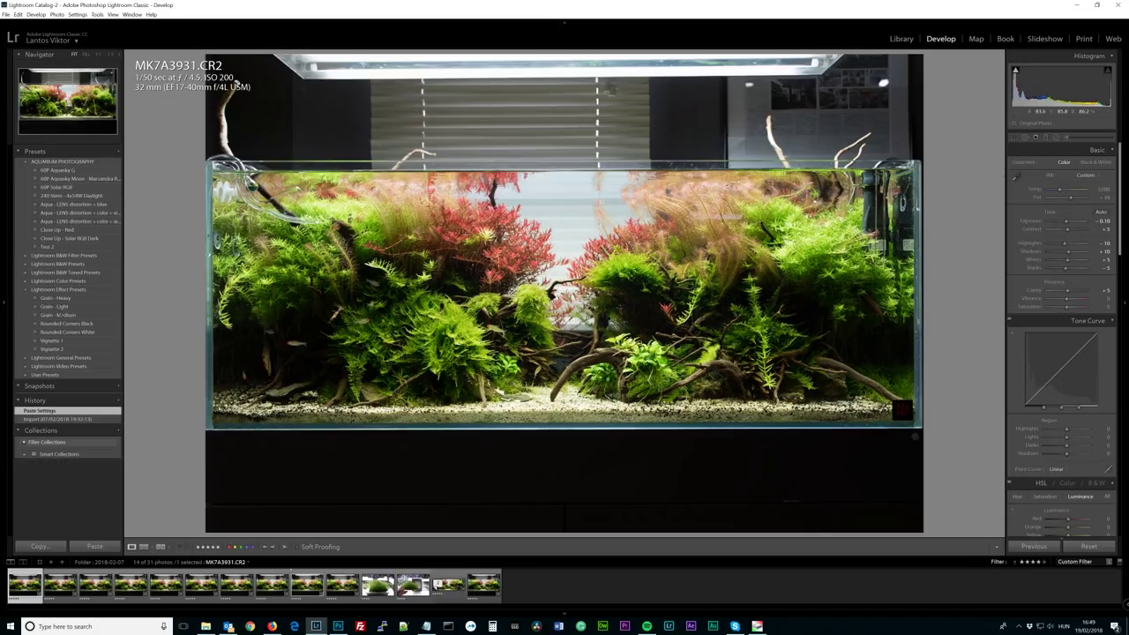
pyautogui.click(49, 247)
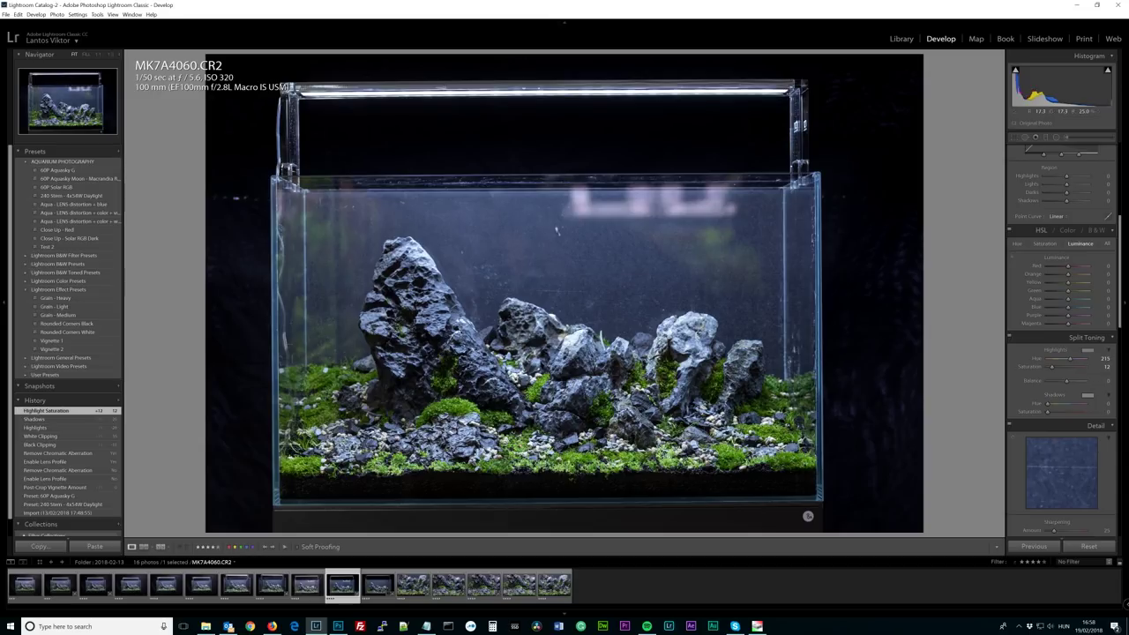
# - Compare the highlight tint at saturation 0 and restore it to 12 at hue 215
pyautogui.click(1089, 353)
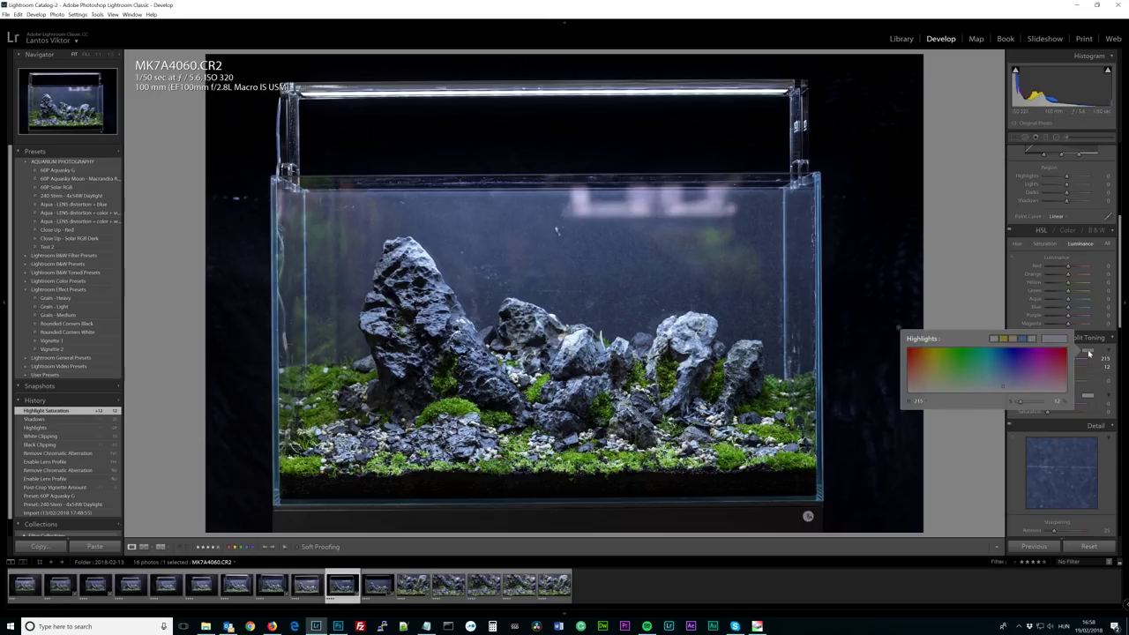
pyautogui.click(995, 338)
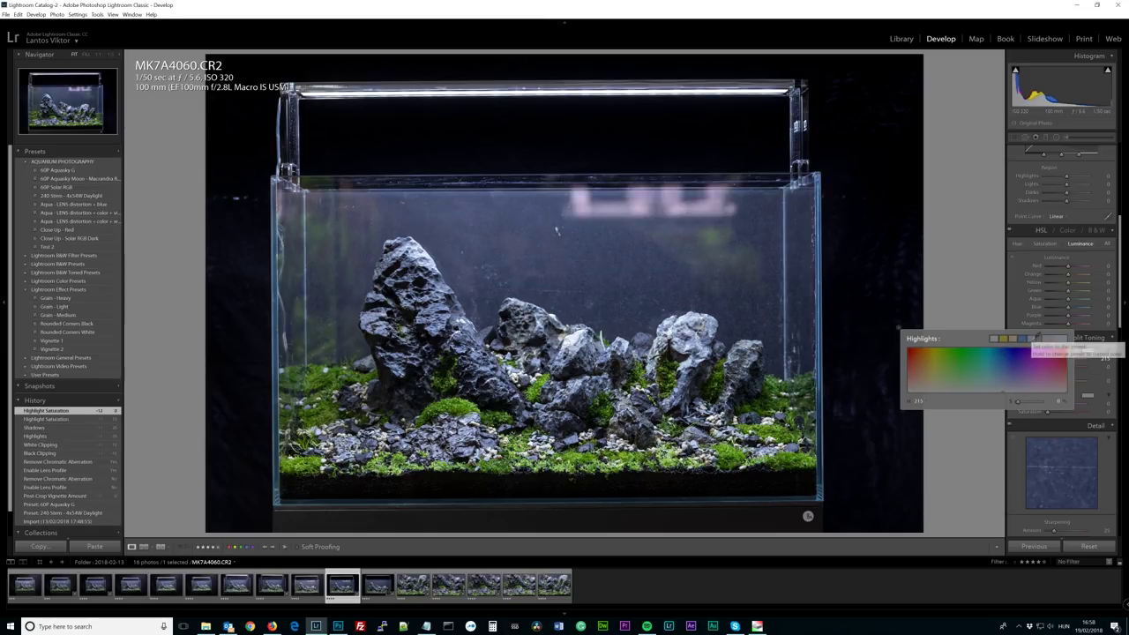
pyautogui.click(1033, 338)
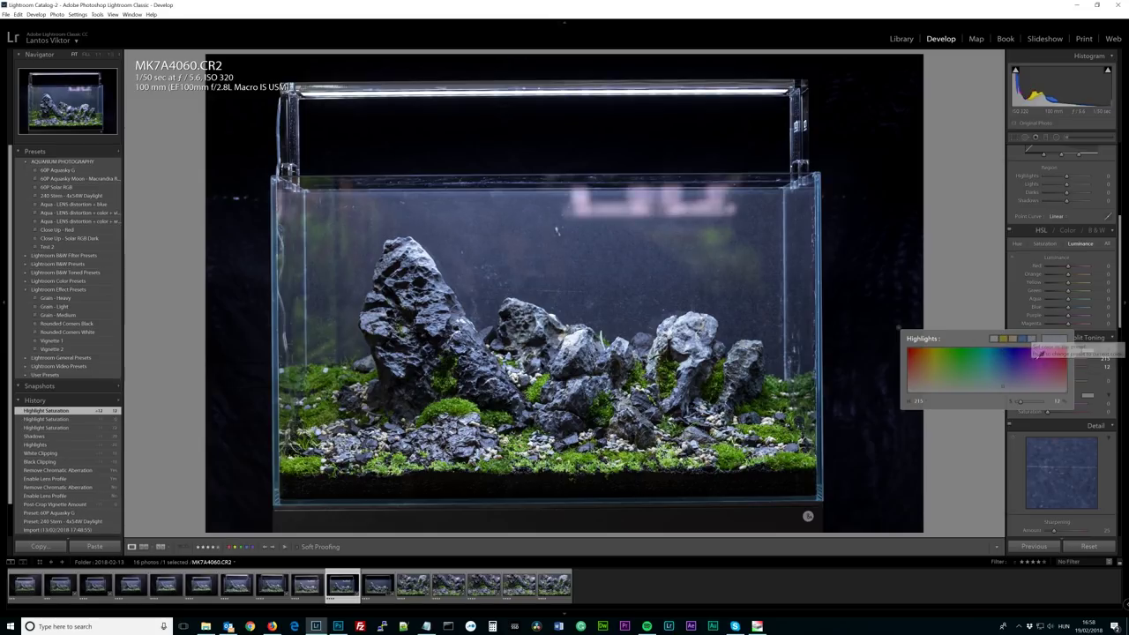
pyautogui.click(984, 22)
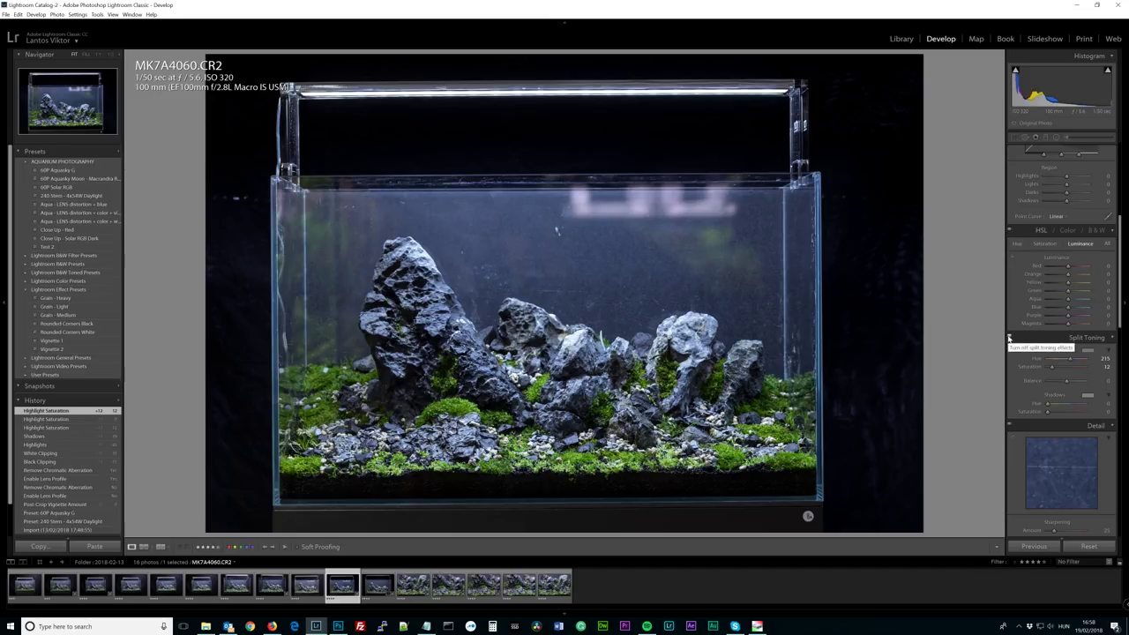
# - Toggle split toning off and on twice to compare, leaving it enabled
pyautogui.click(1010, 337)
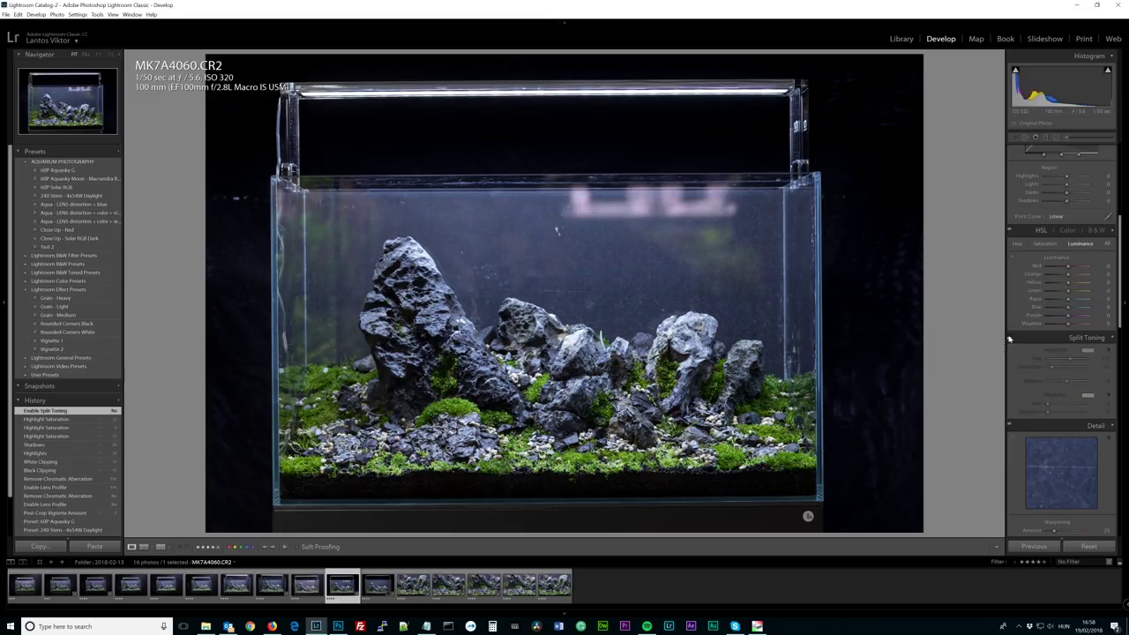
pyautogui.click(1010, 338)
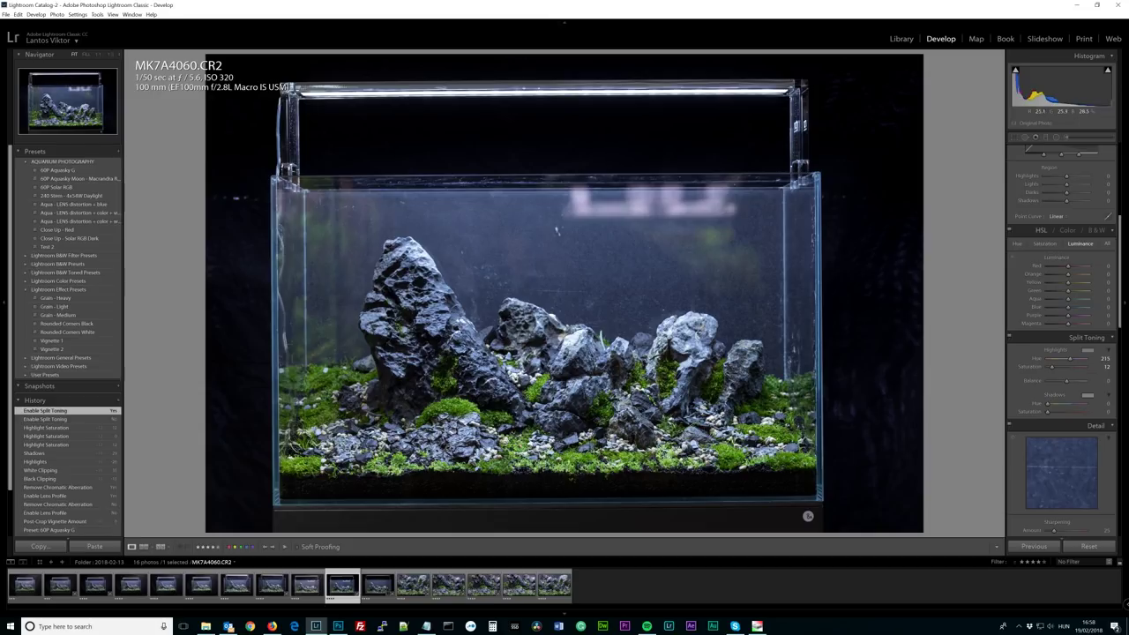
pyautogui.click(1010, 338)
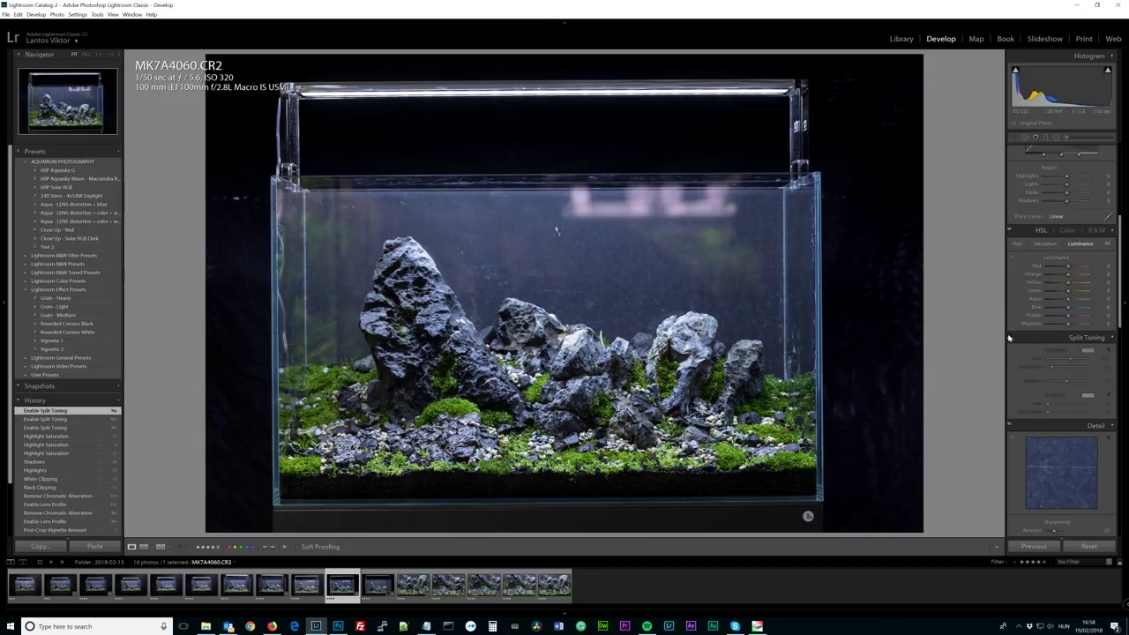
pyautogui.click(1010, 338)
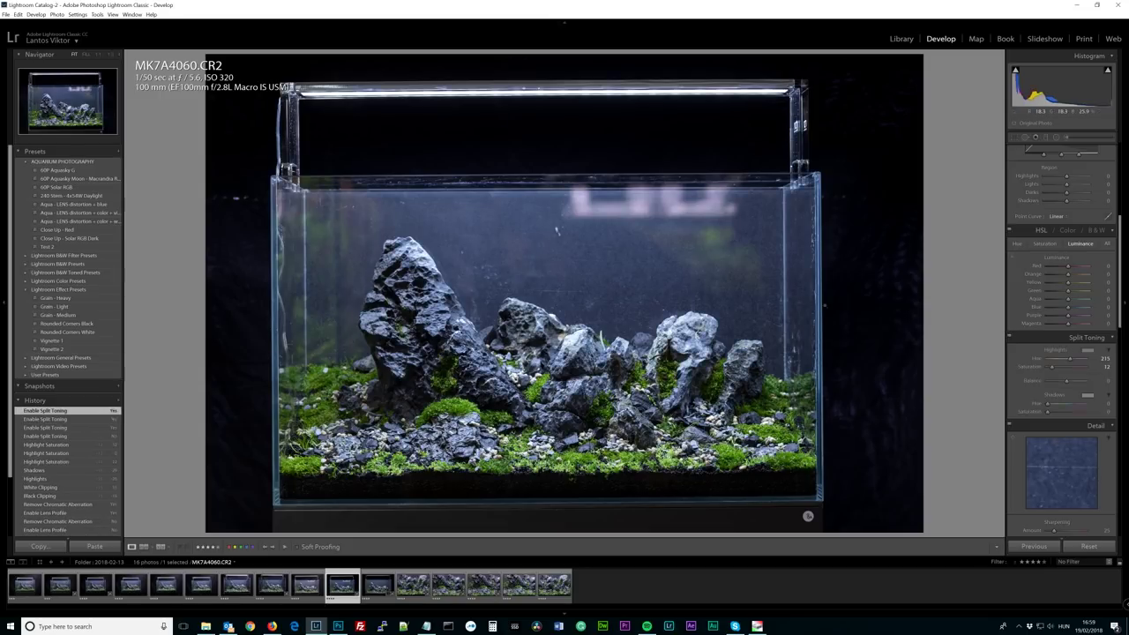
# - Crop the bottom edge up and rotate the photo 0.27° to straighten it
pyautogui.click(1014, 138)
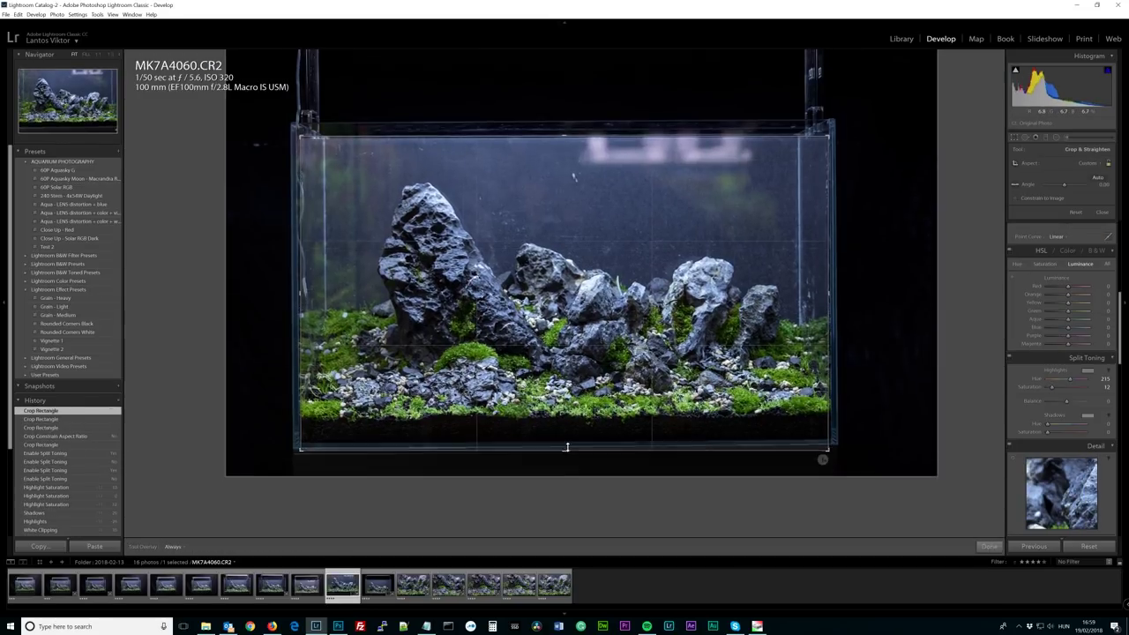
pyautogui.moveTo(567, 447); pyautogui.dragTo(569, 434)
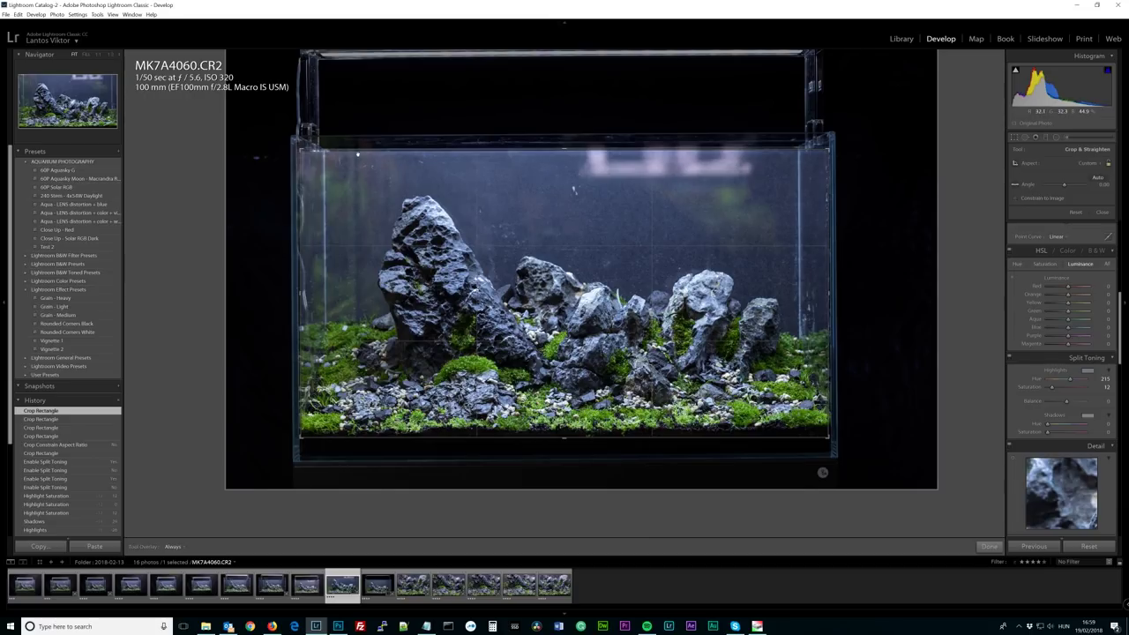
pyautogui.moveTo(824, 470); pyautogui.dragTo(821, 473)
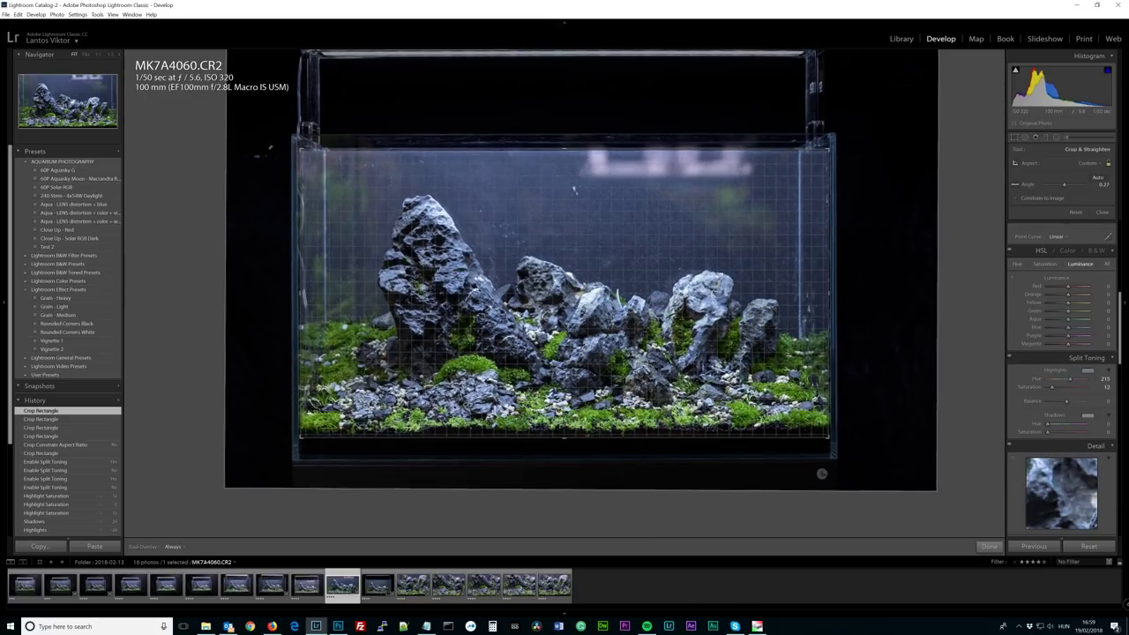
pyautogui.press('Return')
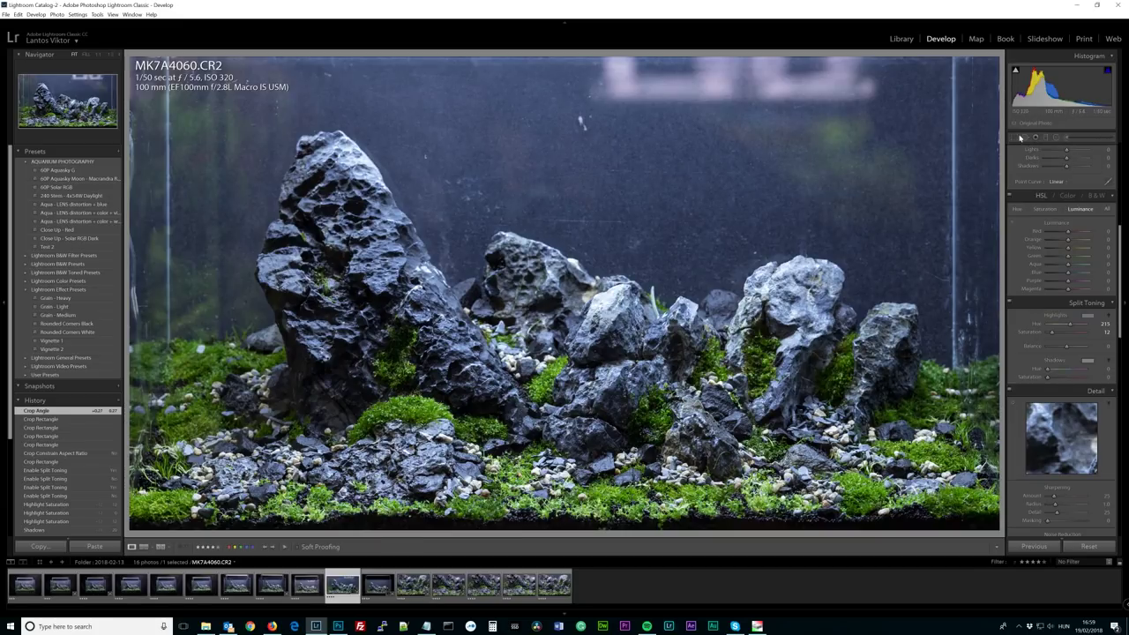
# - Refine the crop's bottom edge and apply it
pyautogui.press('r')
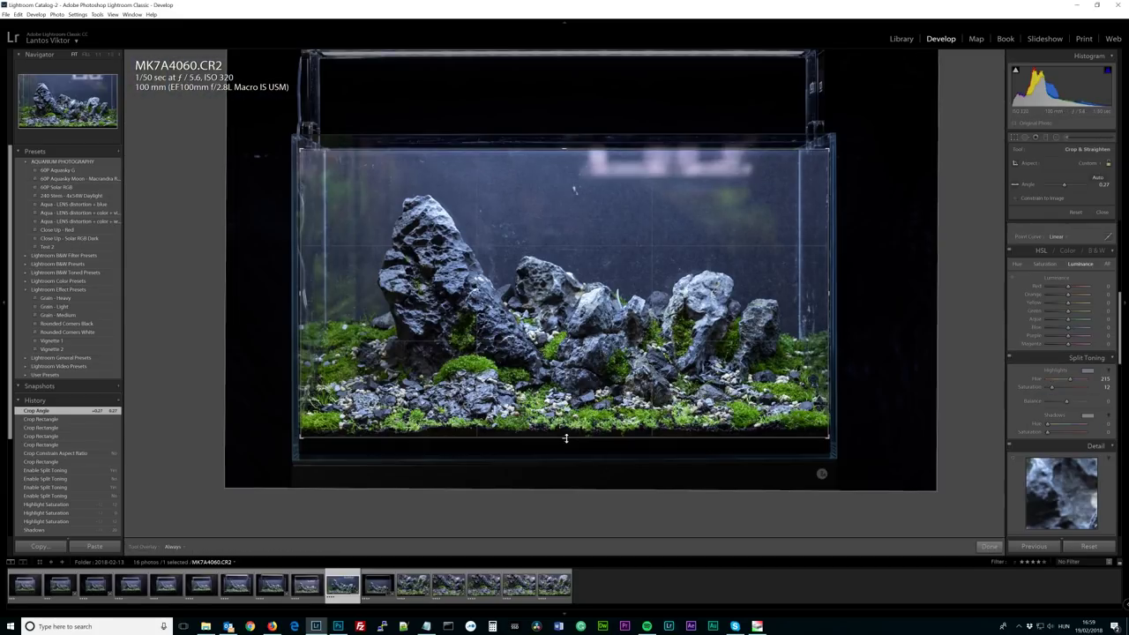
pyautogui.moveTo(565, 441); pyautogui.dragTo(567, 446)
pyautogui.press('Return')
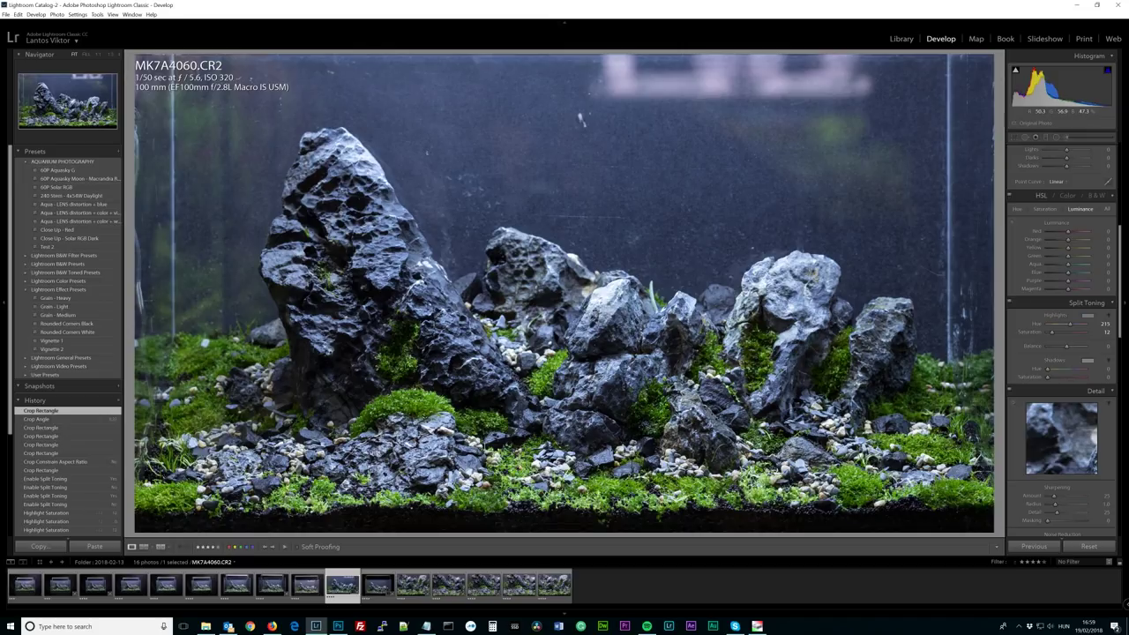
# - Send MK7A4060.CR2 from the filmstrip to Photoshop CC 2018 via Edit In
pyautogui.rightClick(347, 573)
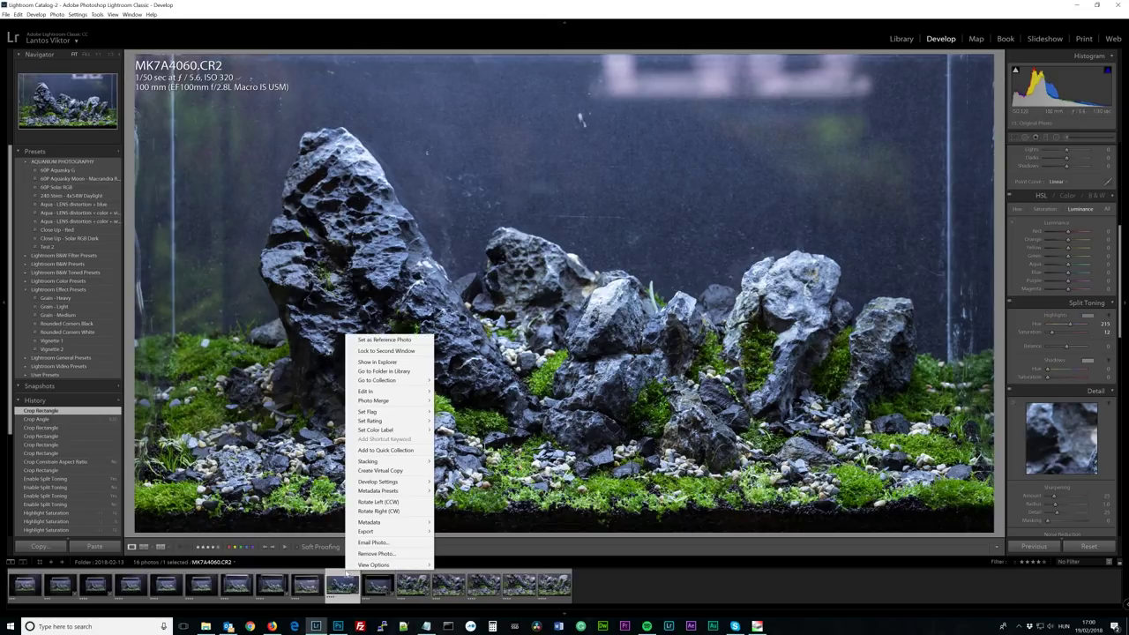
pyautogui.moveTo(415, 391)
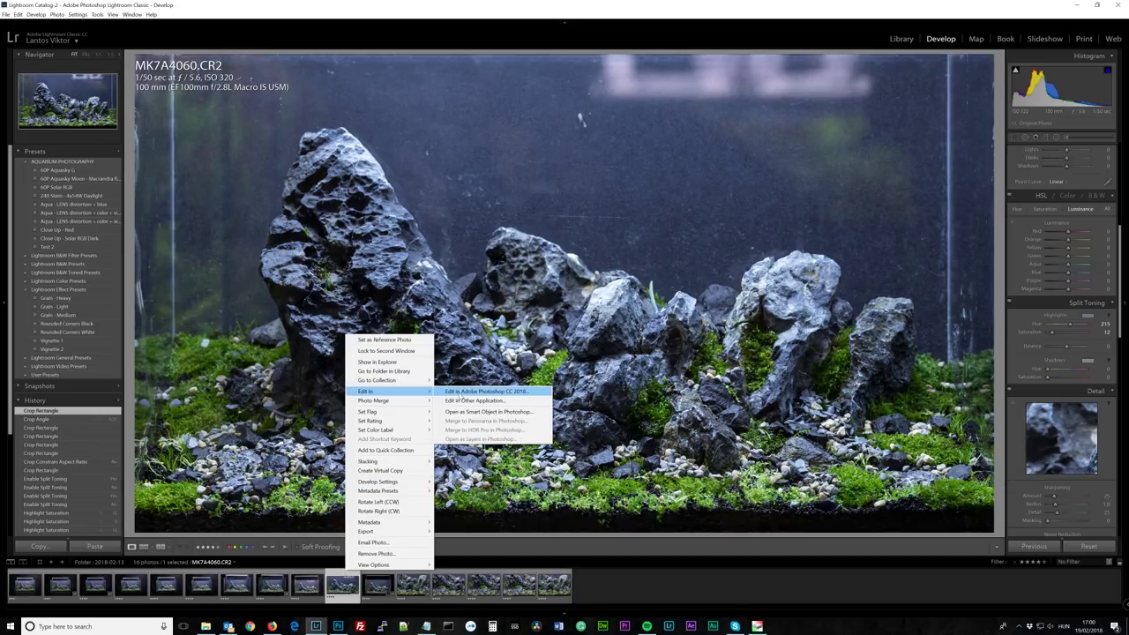
pyautogui.click(460, 394)
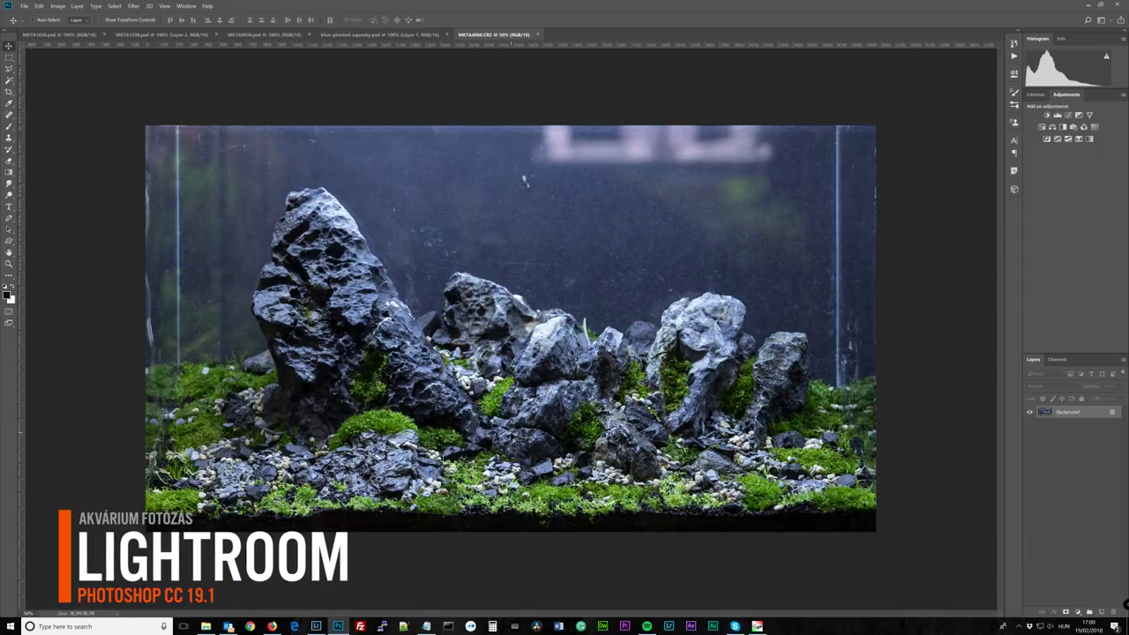
# - Resize the image to 2500 px wide in Image Size
pyautogui.click(52, 7)
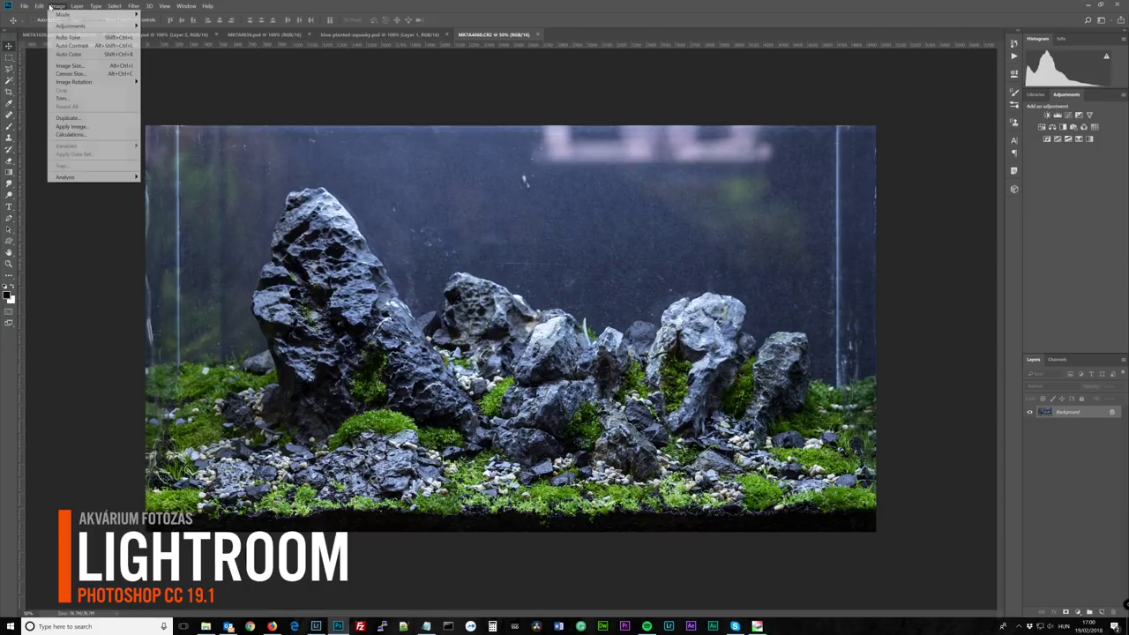
pyautogui.click(69, 65)
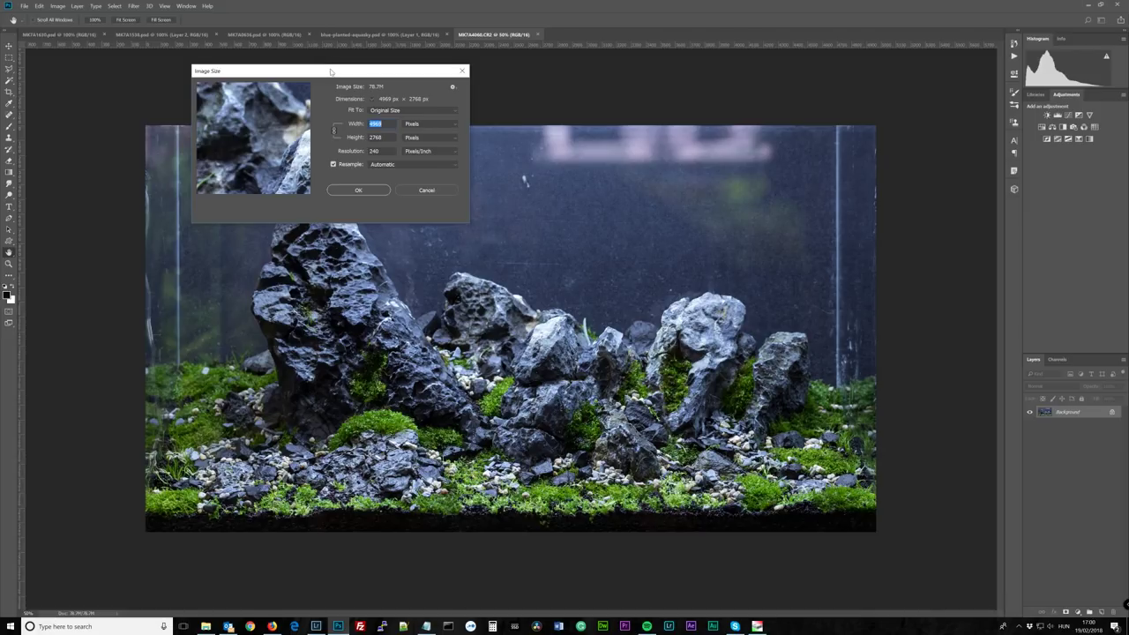
pyautogui.write('2500')
pyautogui.press('Return')
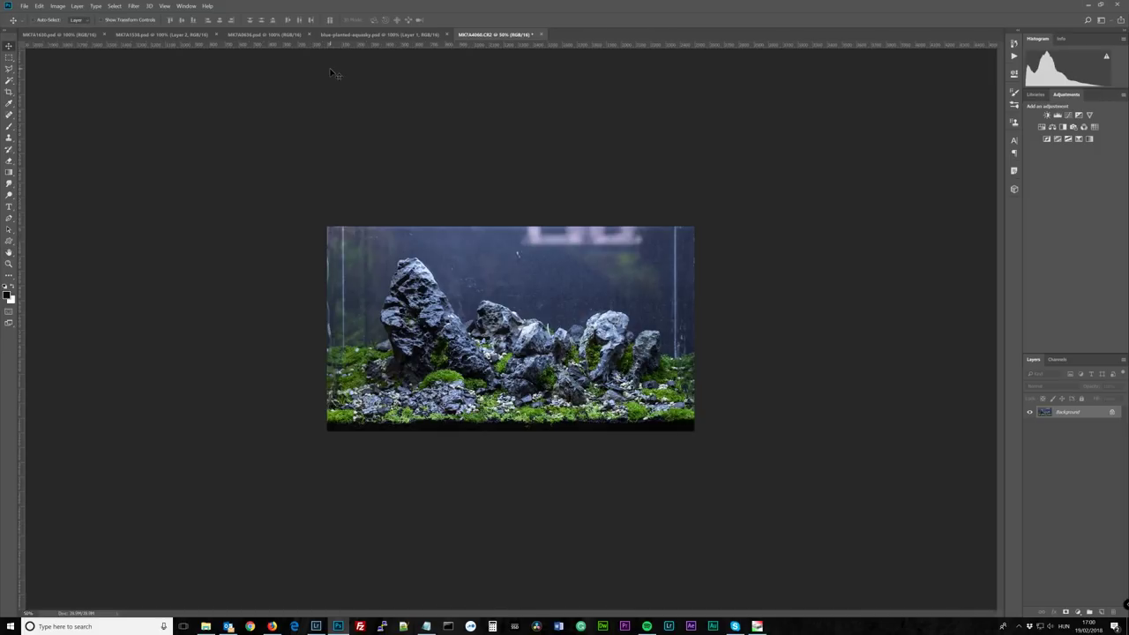
# - At 100% zoom, apply Unsharp Mask with Radius 1.0 px and Threshold 0
pyautogui.hotkey('ctrl', '1')
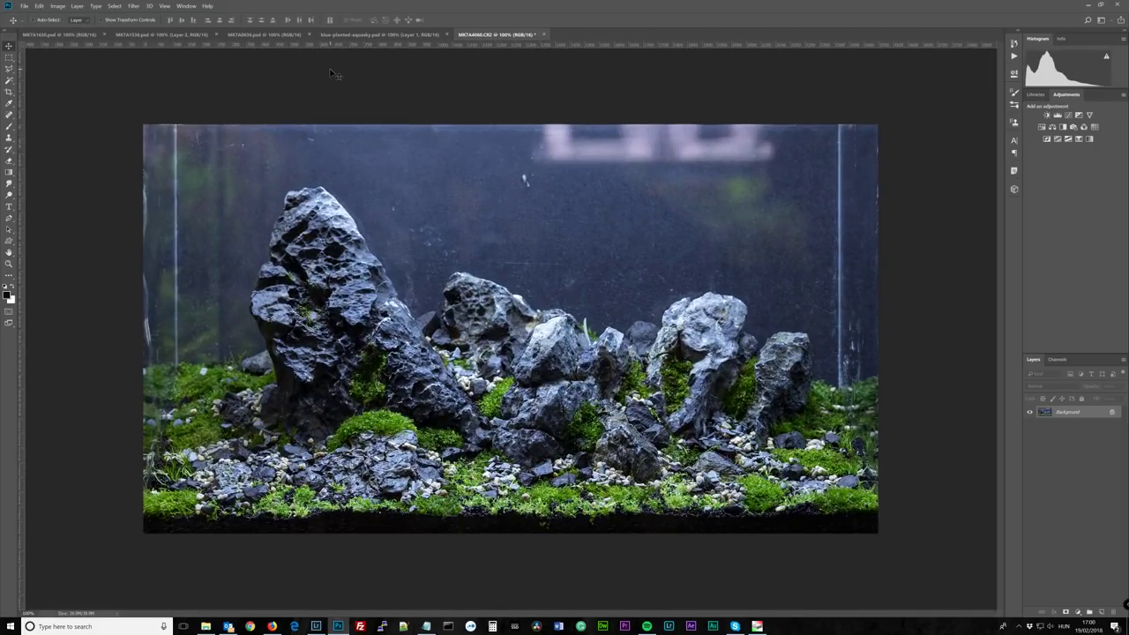
pyautogui.click(134, 6)
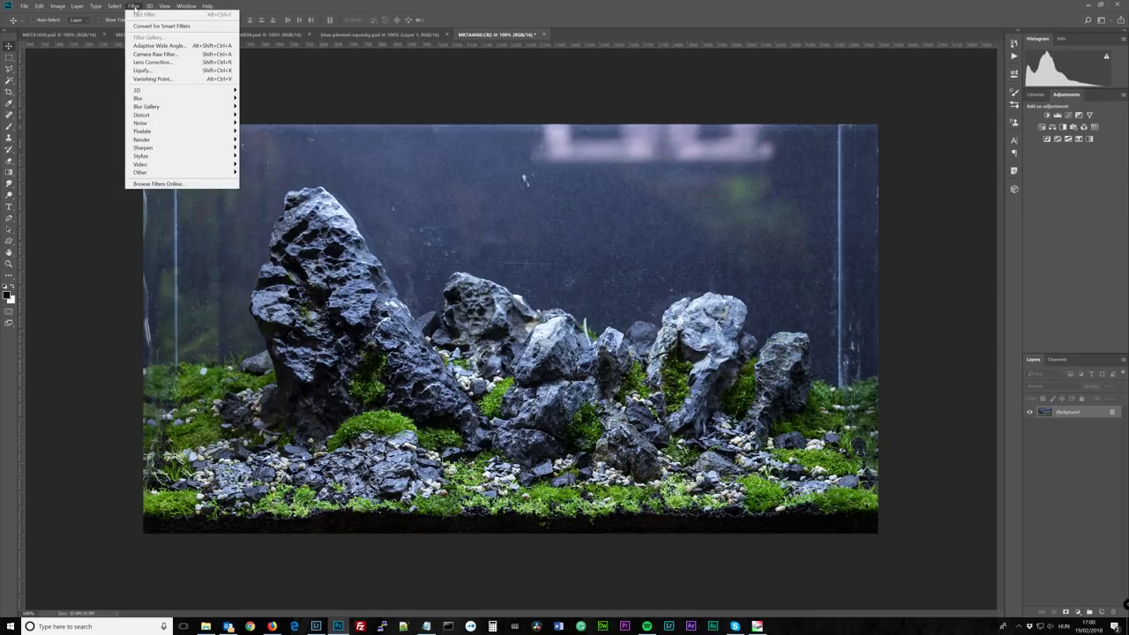
pyautogui.moveTo(146, 147)
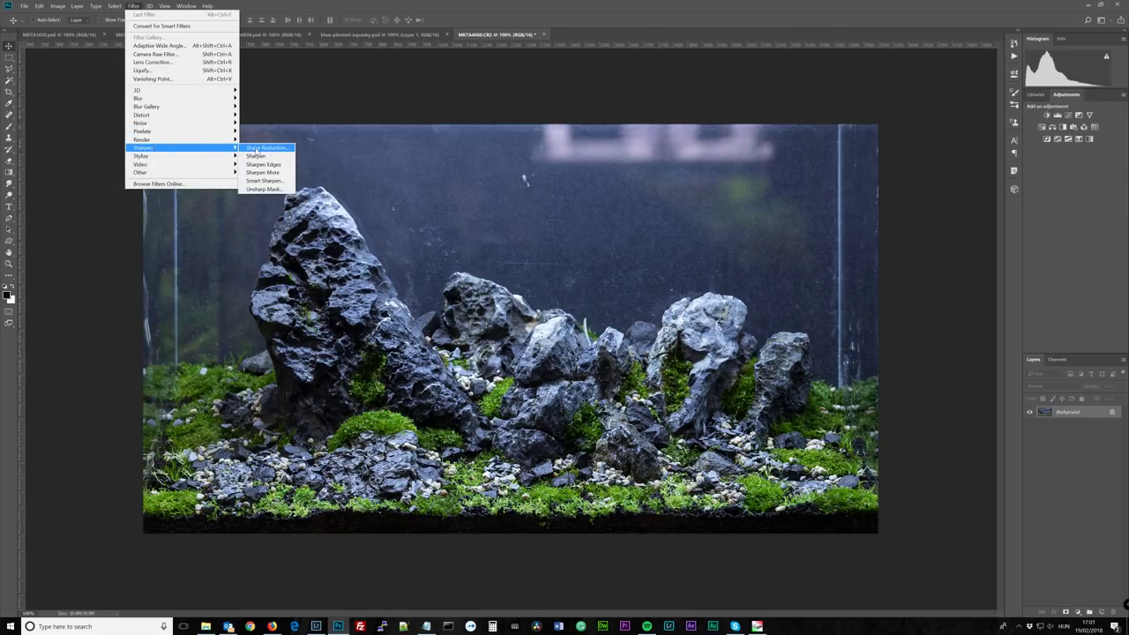
pyautogui.click(263, 189)
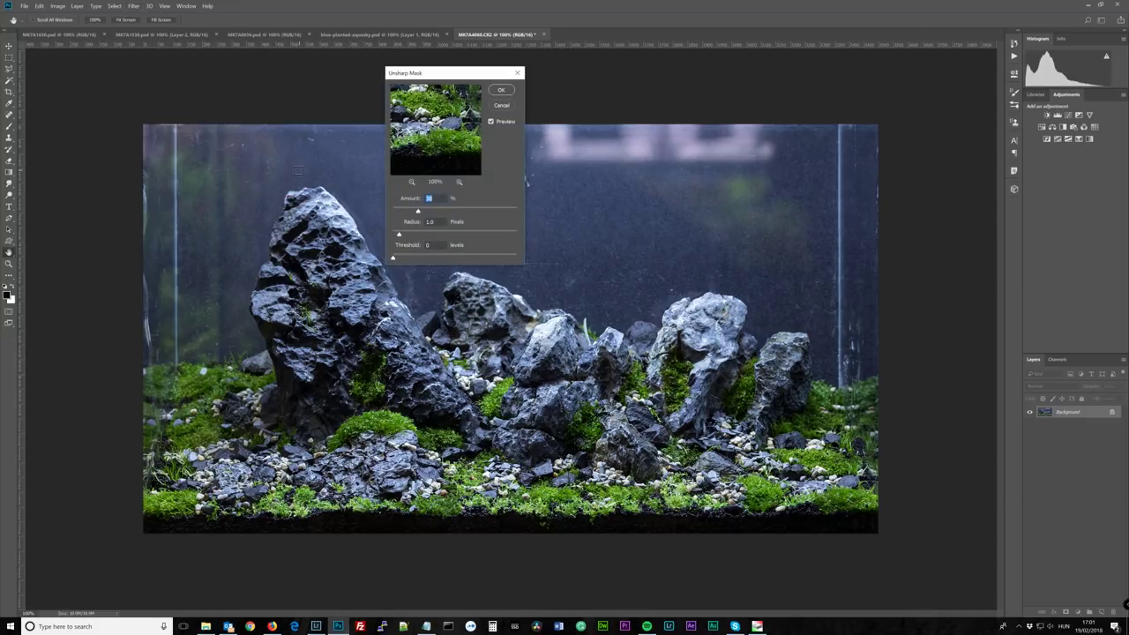
pyautogui.click(500, 90)
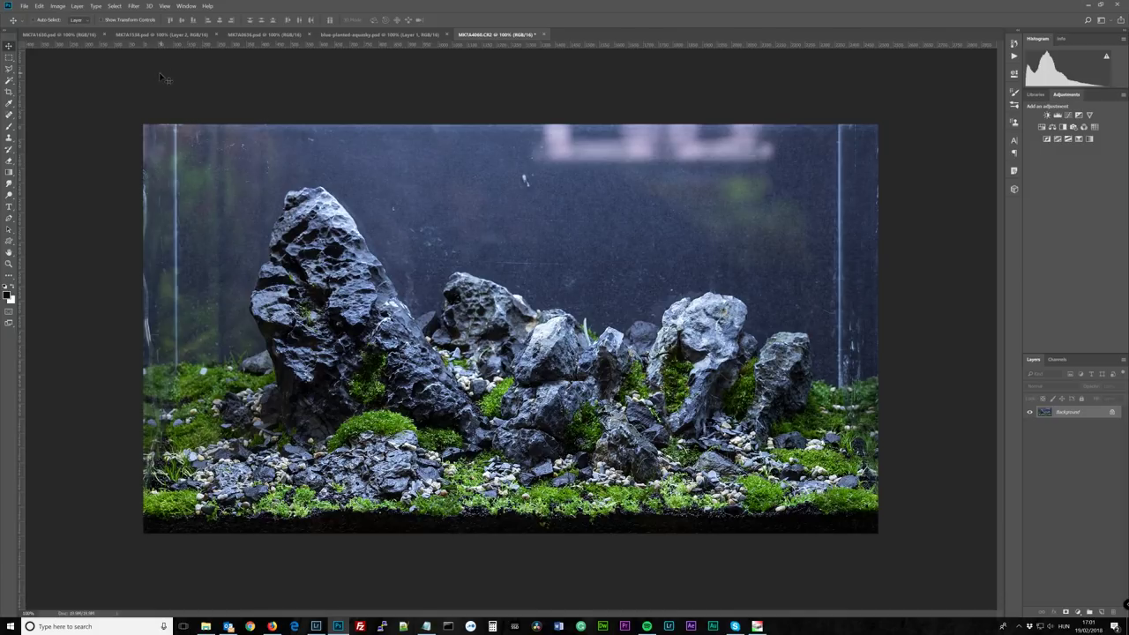
# - Apply Shadows/Highlights with Shadows Amount 0% and Highlights Amount 3%, checking the preview
pyautogui.hotkey('alt', 'i')
pyautogui.press('j')
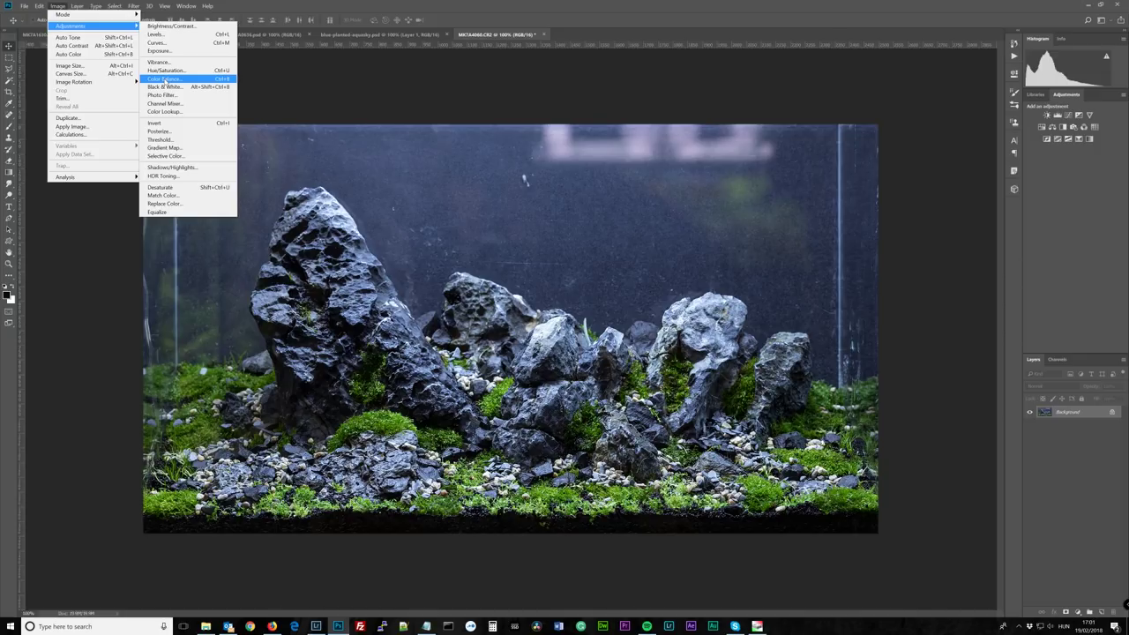
pyautogui.click(182, 168)
pyautogui.write('0')
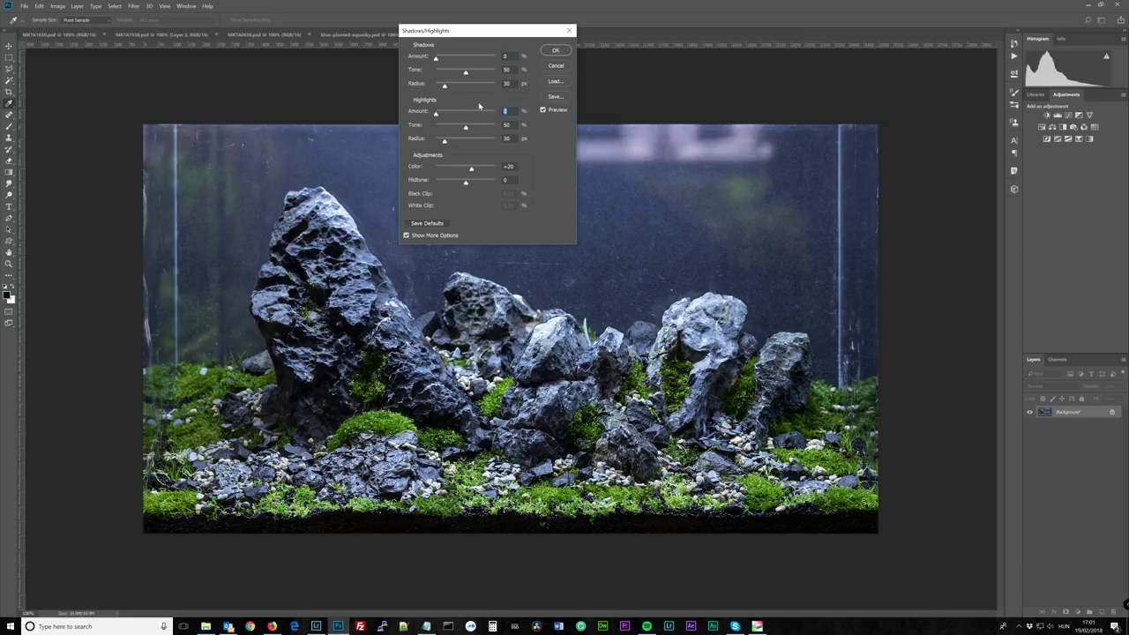
pyautogui.write('3')
pyautogui.moveTo(527, 34); pyautogui.dragTo(932, 52)
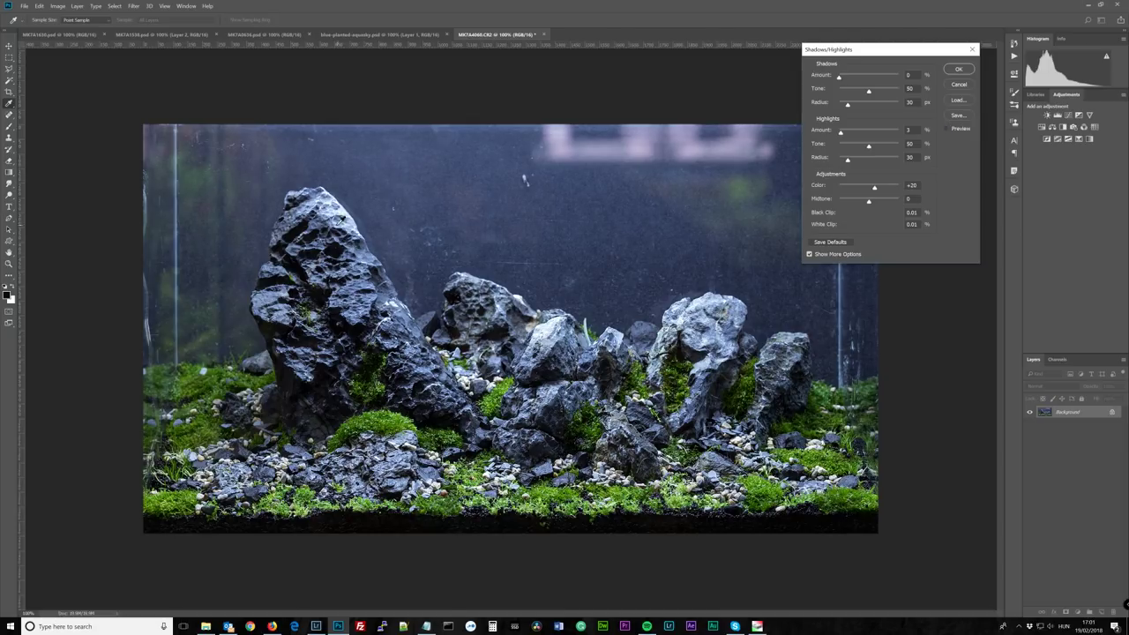
pyautogui.click(947, 129)
pyautogui.click(957, 72)
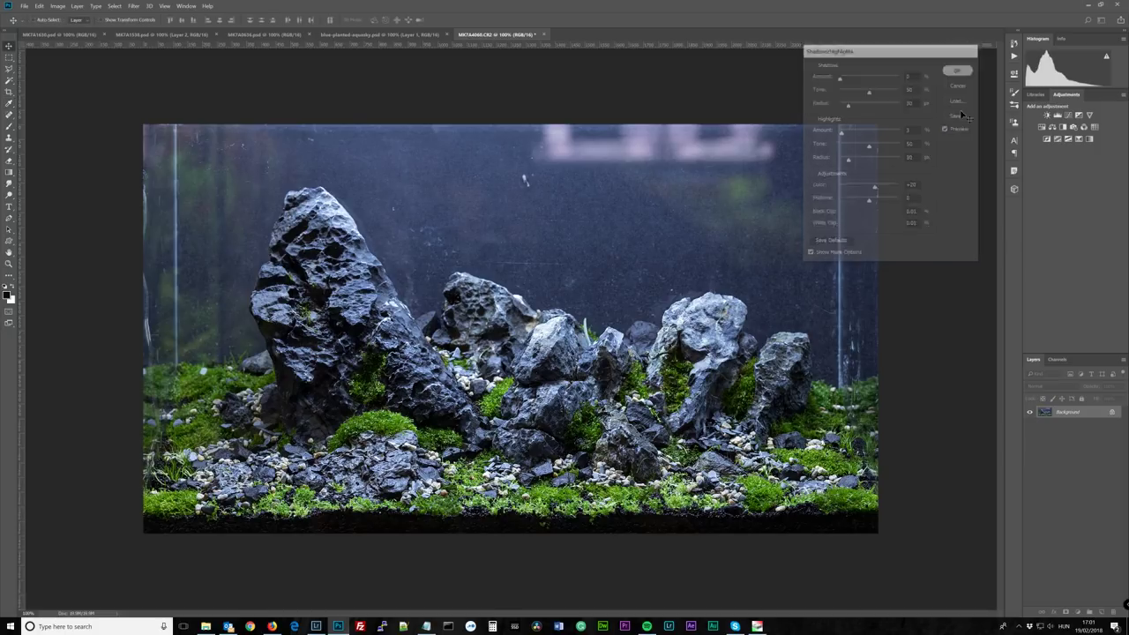
pyautogui.click(58, 6)
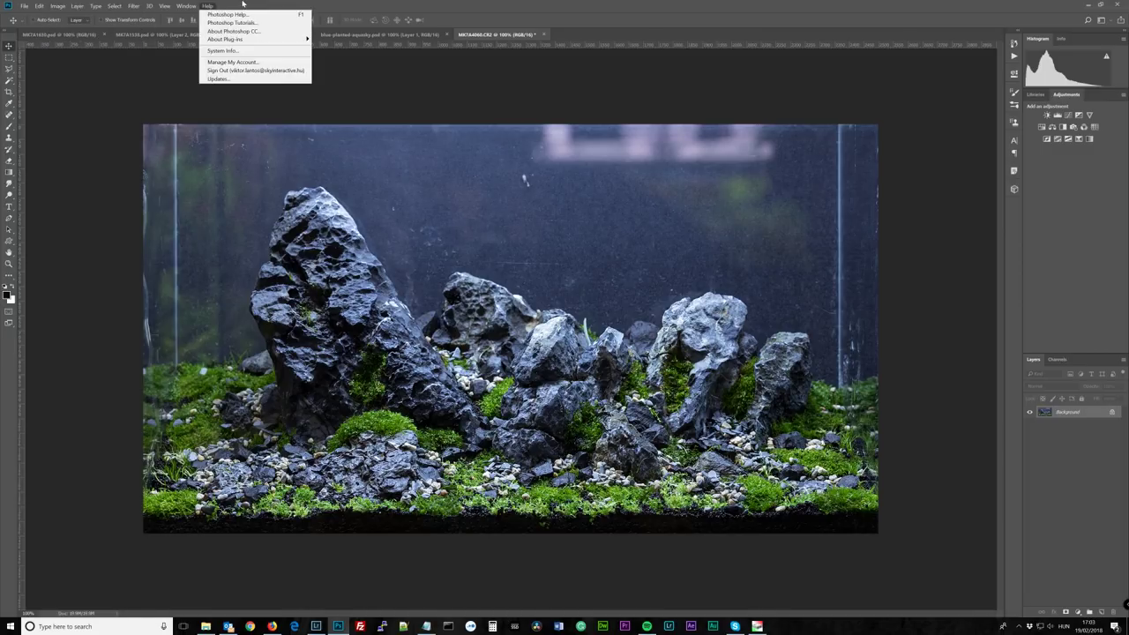
pyautogui.press('Escape')
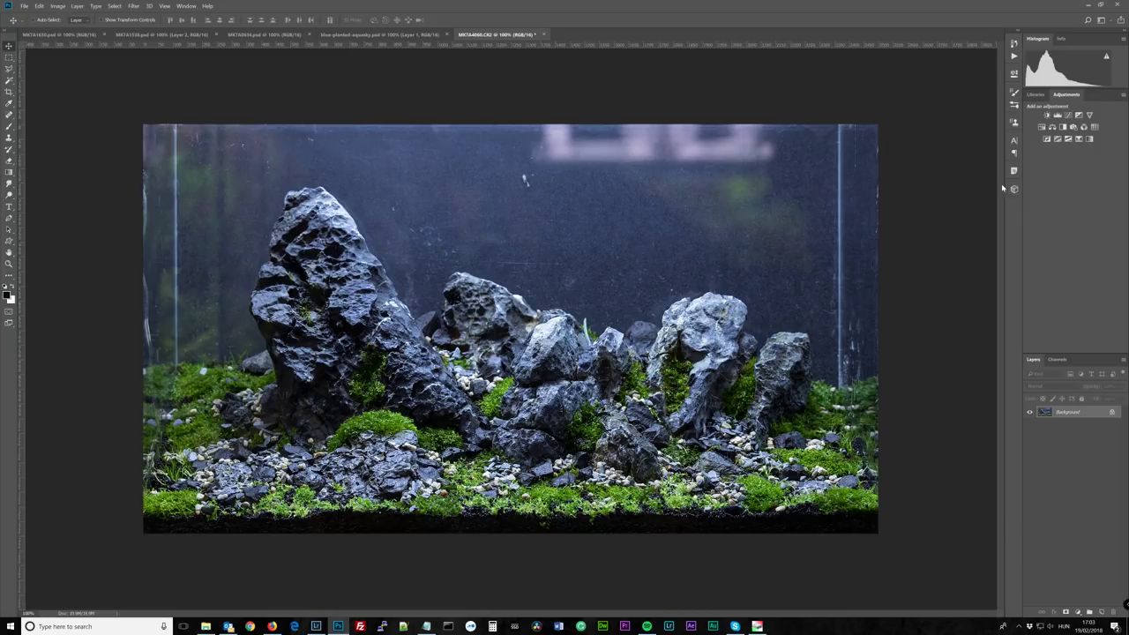
# - Add a Brightness/Contrast layer, review its settings, and compare with adjustment layers hidden and shown
pyautogui.click(1045, 115)
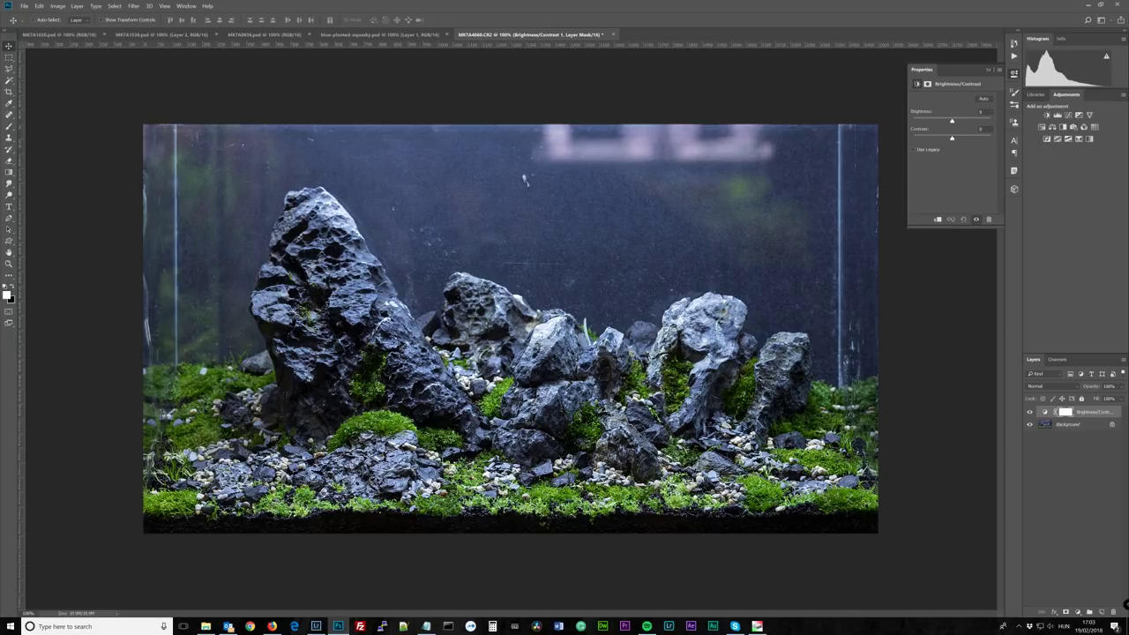
pyautogui.click(558, 238)
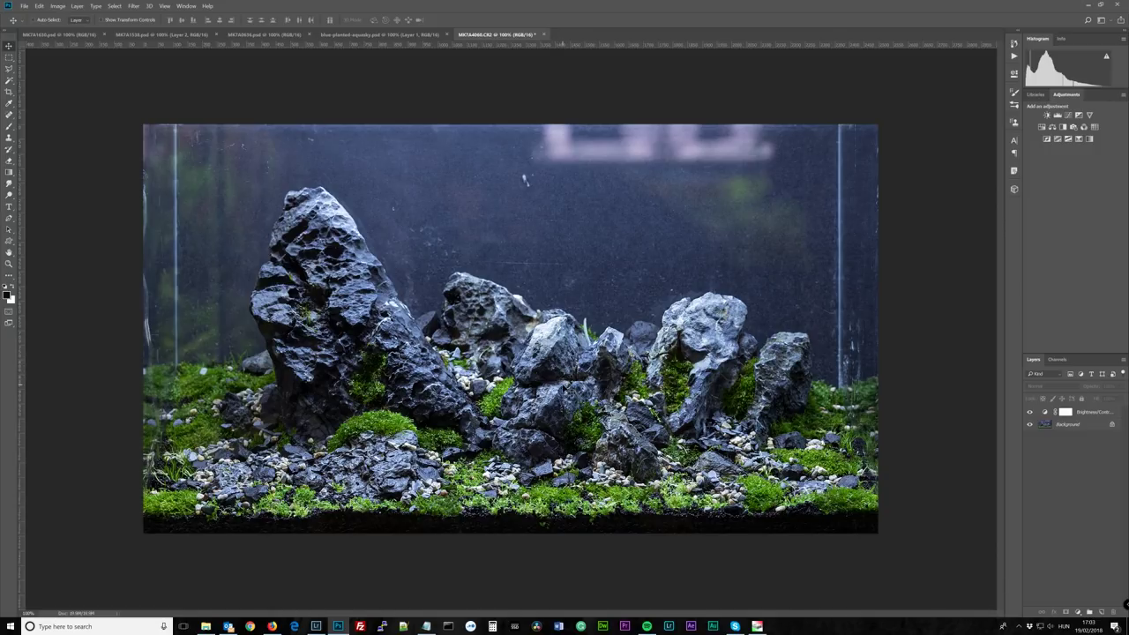
pyautogui.click(1045, 416)
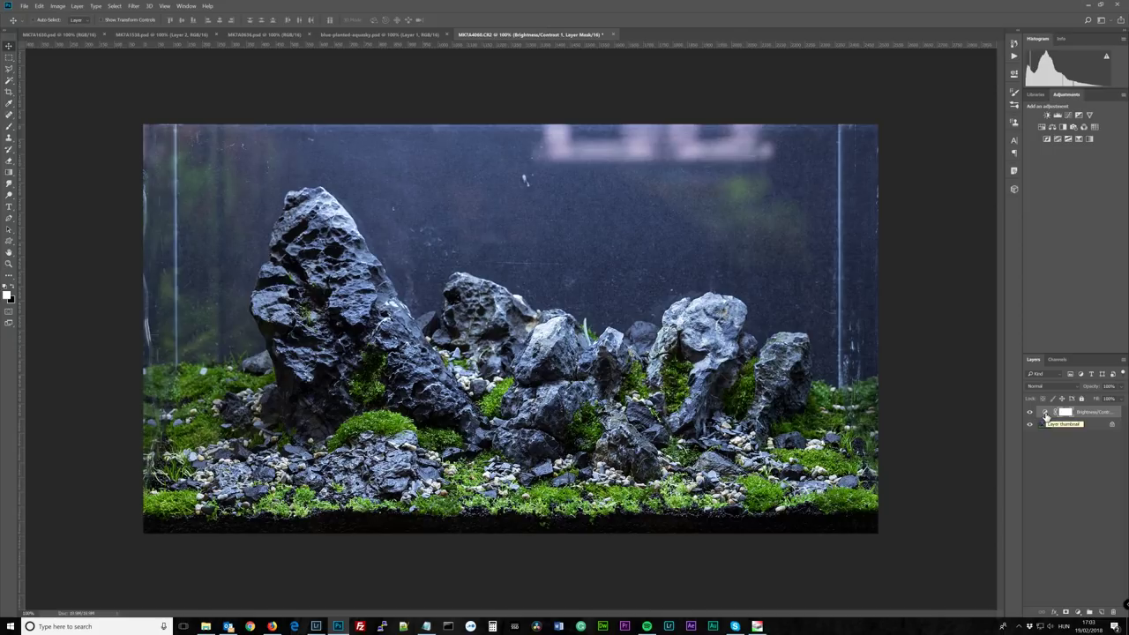
pyautogui.doubleClick(1045, 416)
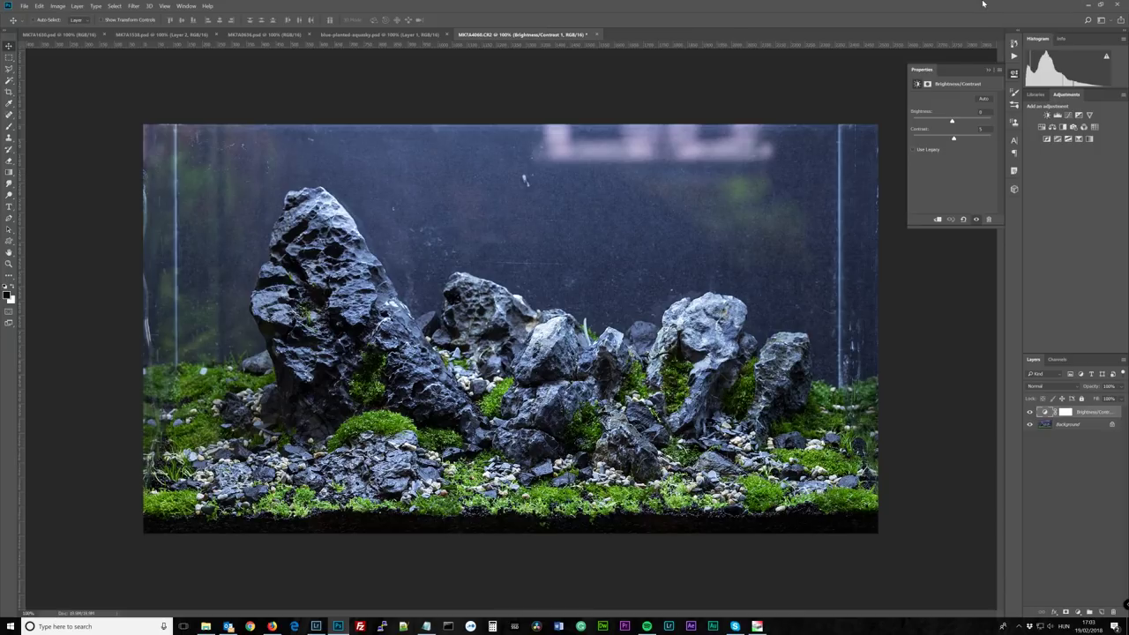
pyautogui.click(988, 71)
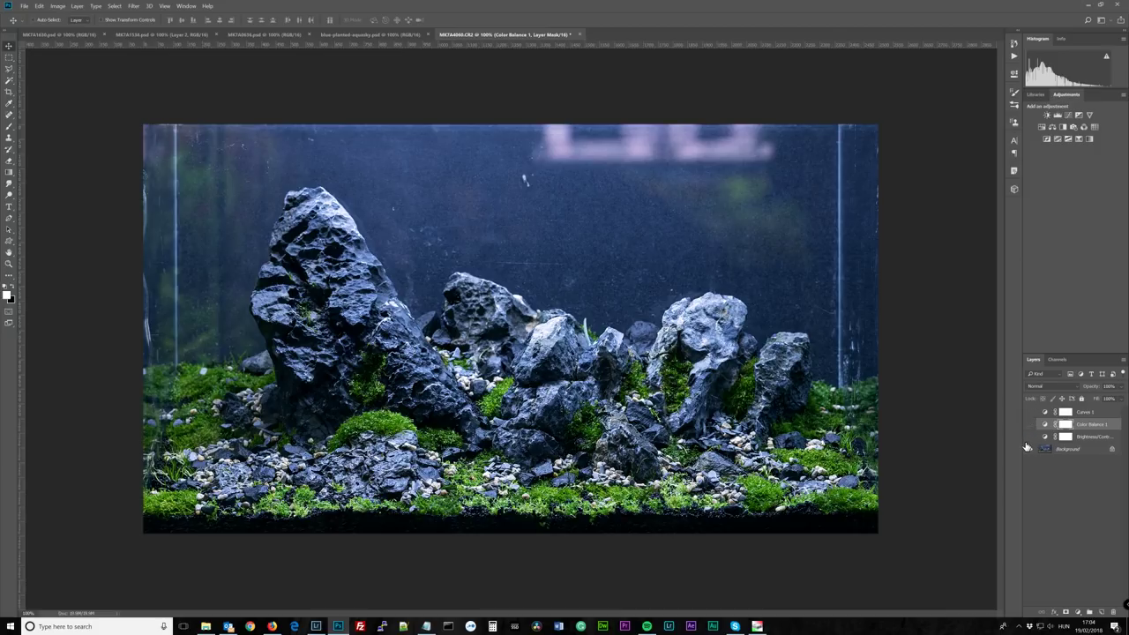
pyautogui.keyDown('alt'); pyautogui.click(1029, 446); pyautogui.keyUp('alt')
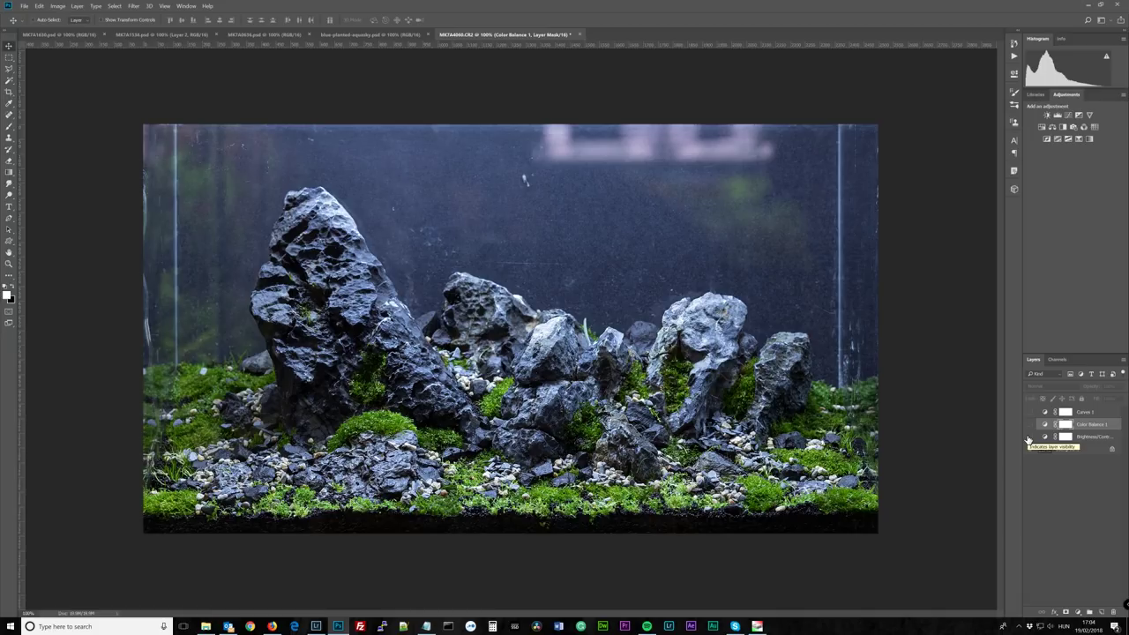
pyautogui.moveTo(1027, 439); pyautogui.dragTo(1029, 411)
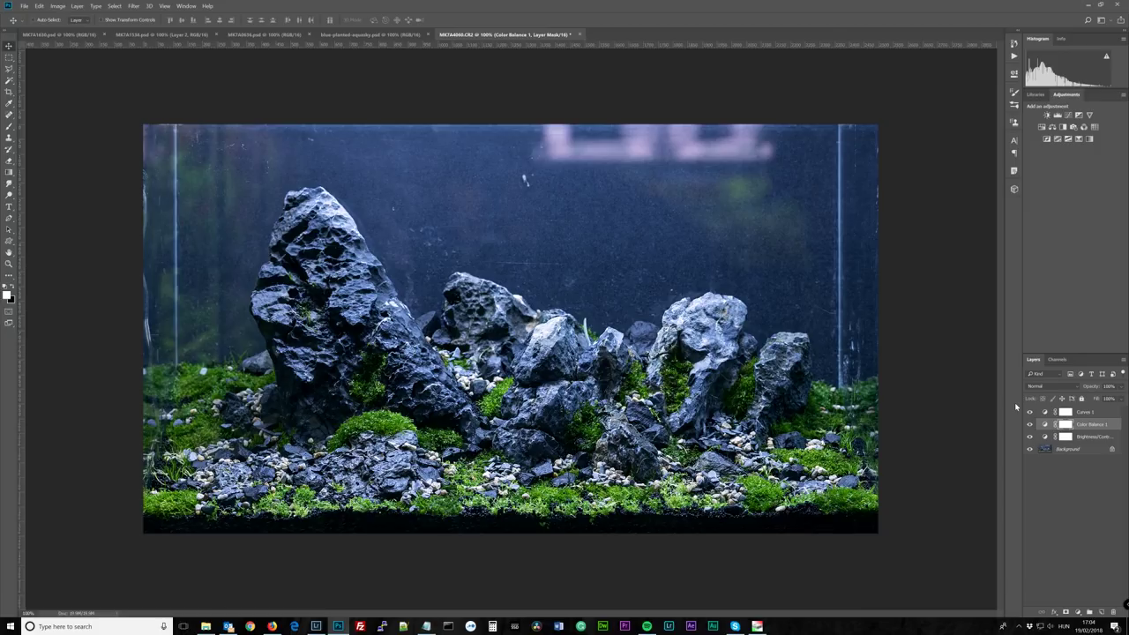
# - Set the Brightness/Contrast layer's contrast to 15
pyautogui.doubleClick(1044, 438)
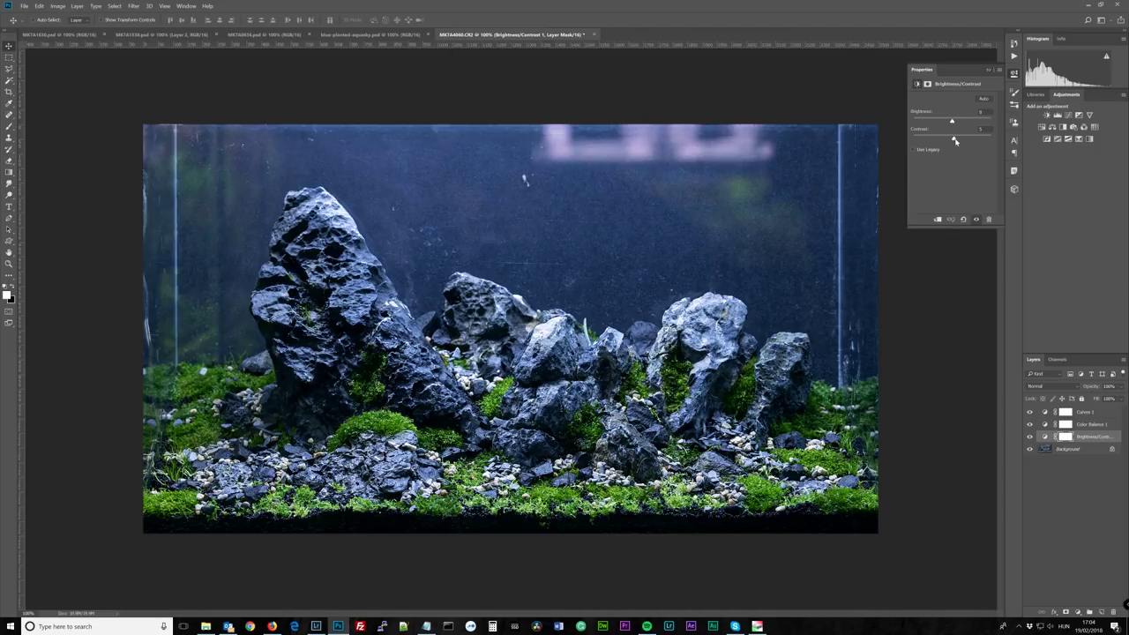
pyautogui.moveTo(955, 141)
pyautogui.mouseDown()
pyautogui.moveTo(973, 142)
pyautogui.moveTo(958, 142)
pyautogui.mouseUp()
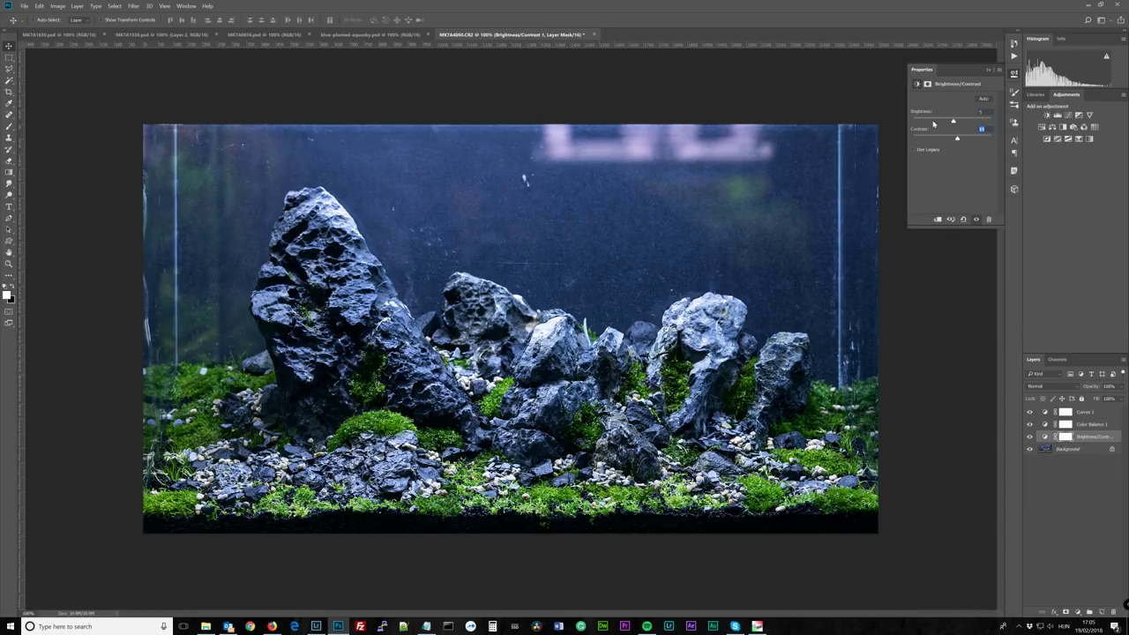
pyautogui.write('15')
pyautogui.click(991, 70)
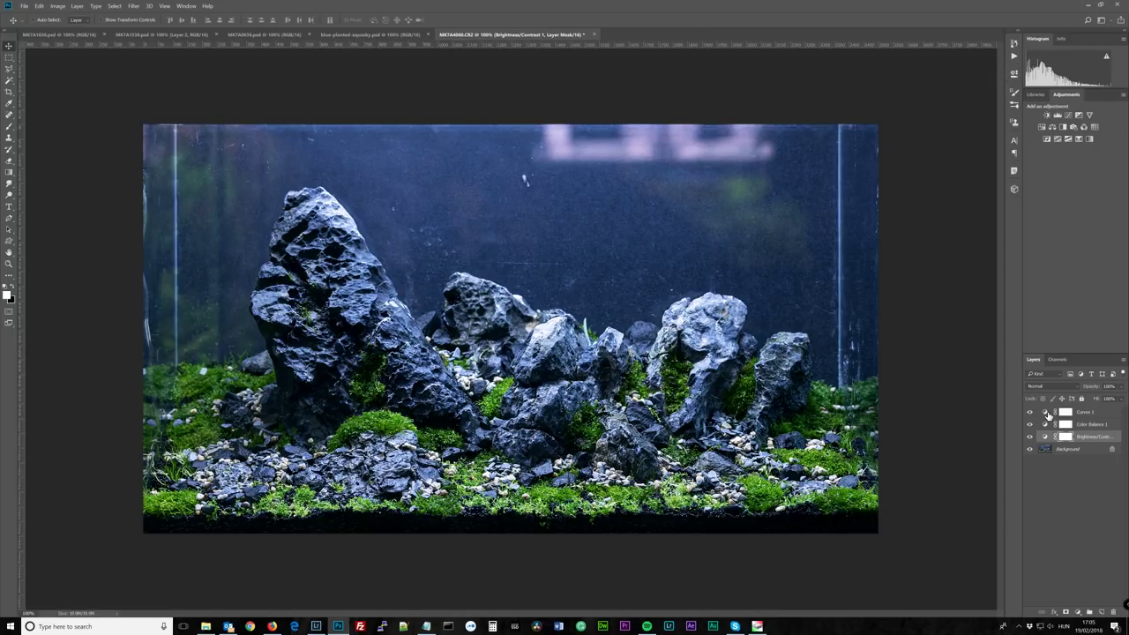
pyautogui.click(1047, 490)
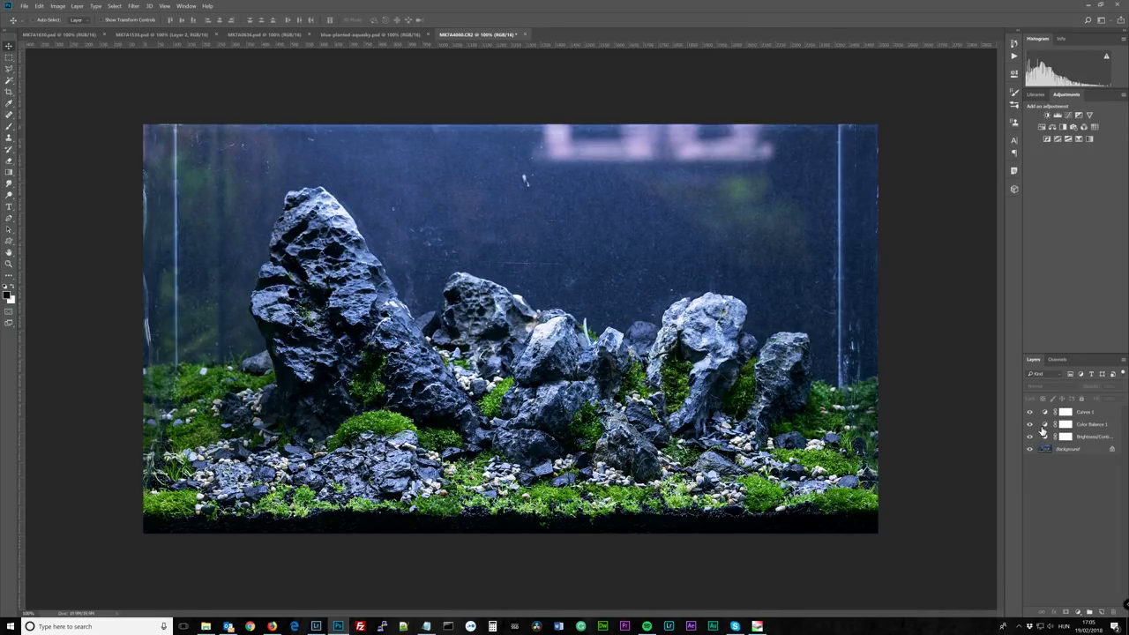
# - In Color Balance, switch the tone to Shadows and shift the Cyan–Red value slightly toward cyan
pyautogui.doubleClick(1046, 425)
pyautogui.click(937, 98)
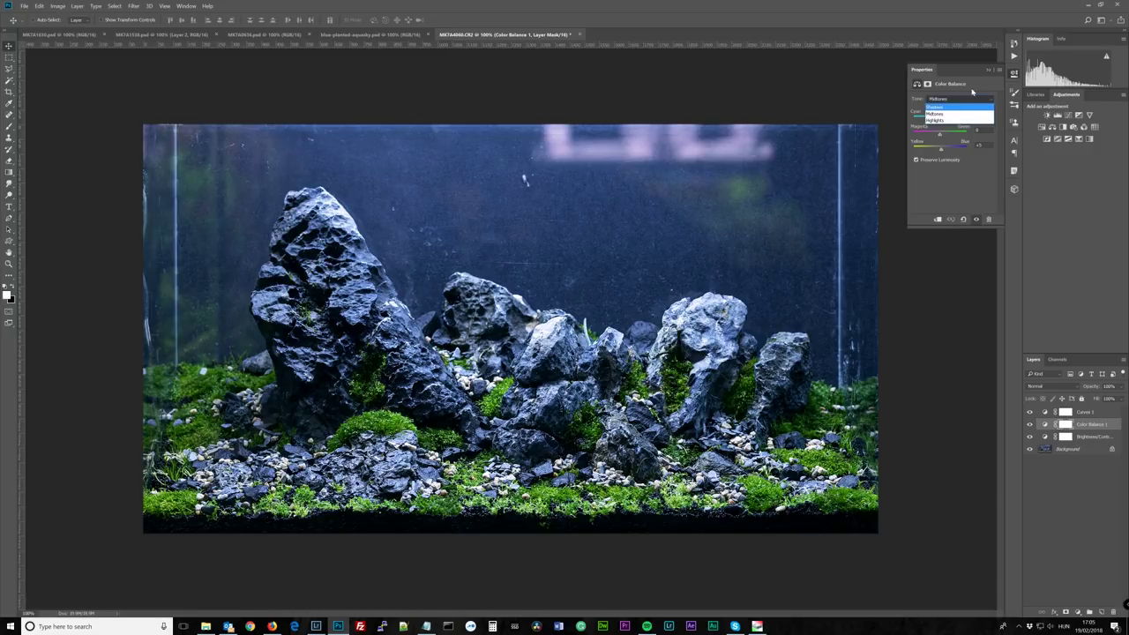
pyautogui.click(932, 108)
pyautogui.click(935, 99)
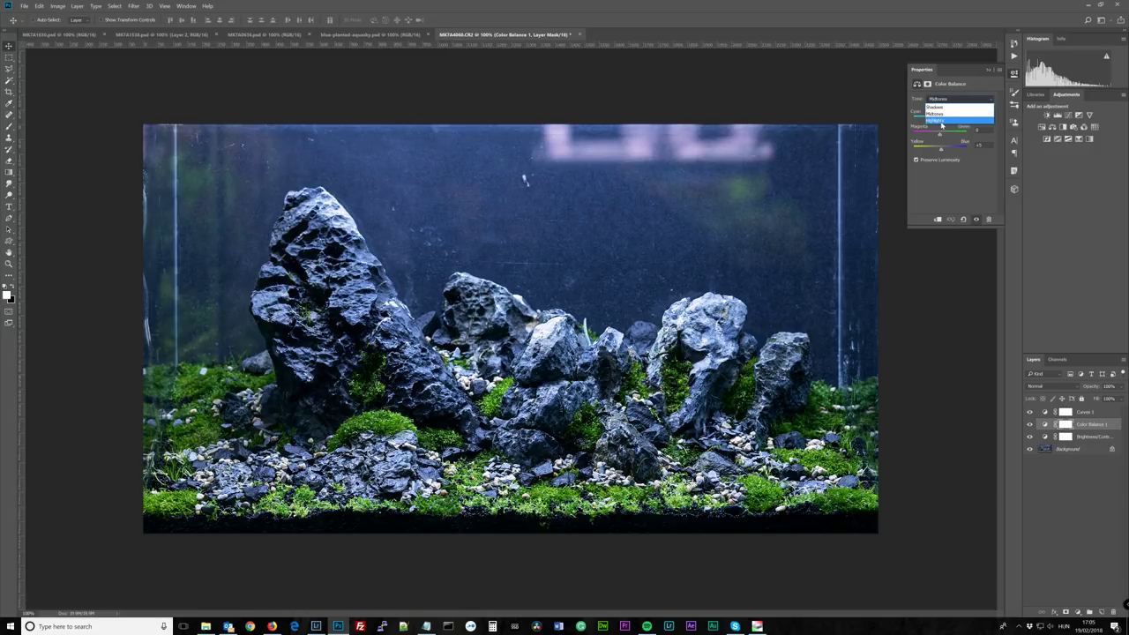
pyautogui.click(935, 113)
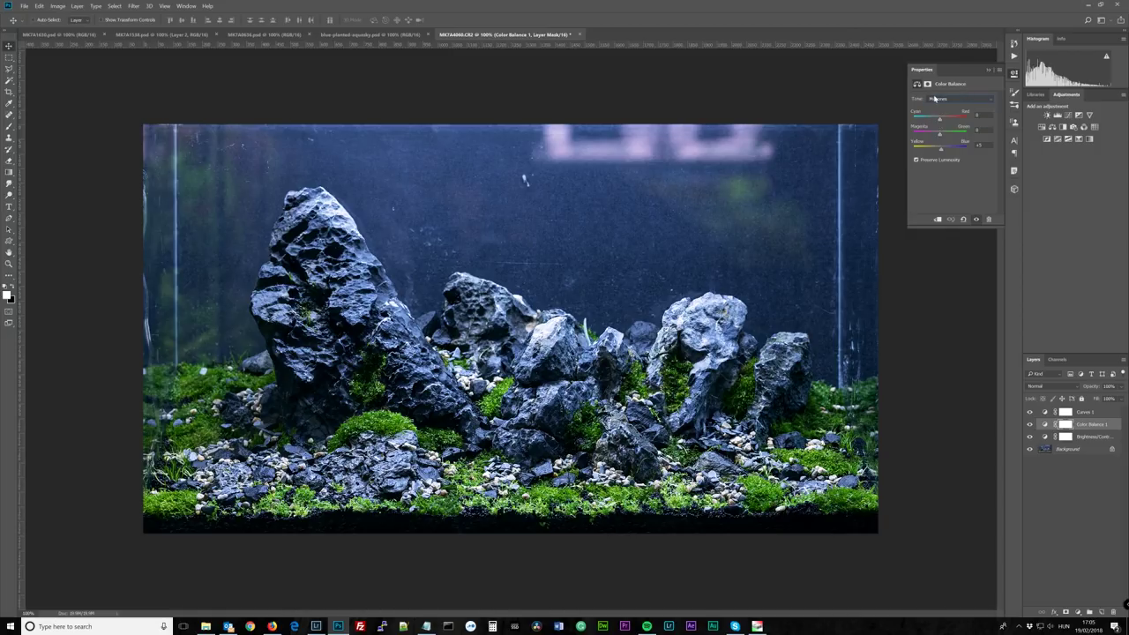
pyautogui.click(938, 101)
pyautogui.click(940, 106)
pyautogui.click(979, 115)
pyautogui.write('0')
pyautogui.moveTo(938, 122); pyautogui.dragTo(939, 122)
# - Push the Highlights Yellow–Blue slider toward blue, then pull it back toward yellow
pyautogui.click(946, 100)
pyautogui.click(948, 121)
pyautogui.moveTo(938, 152)
pyautogui.mouseDown()
pyautogui.moveTo(960, 153)
pyautogui.moveTo(941, 156)
pyautogui.mouseUp()
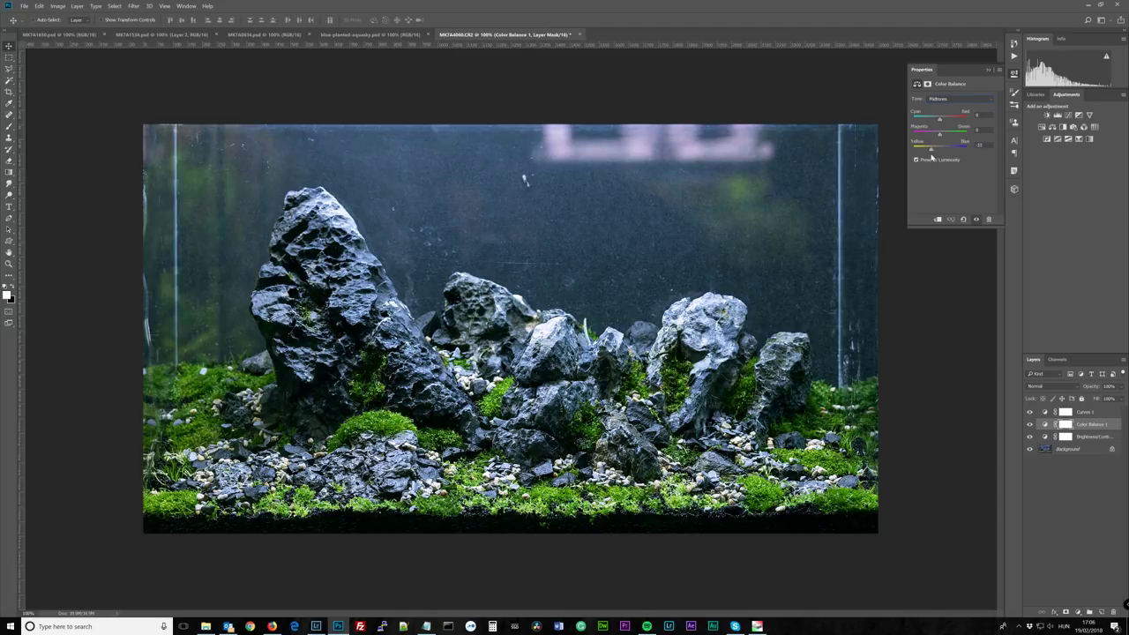
pyautogui.moveTo(932, 157); pyautogui.dragTo(964, 154)
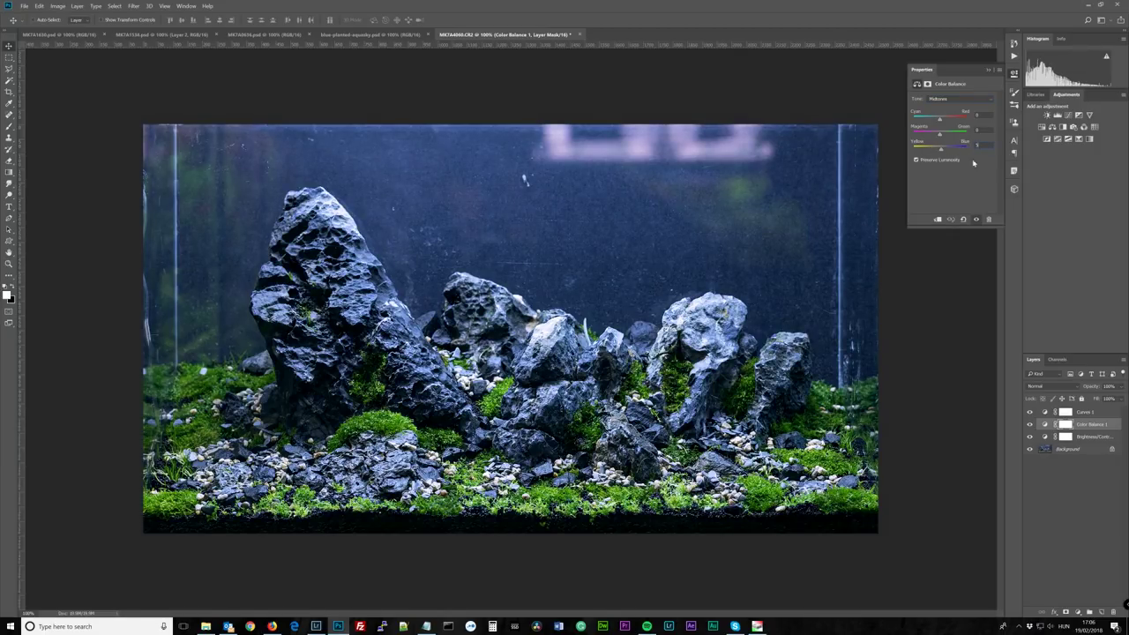
pyautogui.click(941, 103)
pyautogui.click(949, 121)
pyautogui.moveTo(942, 151); pyautogui.dragTo(970, 156)
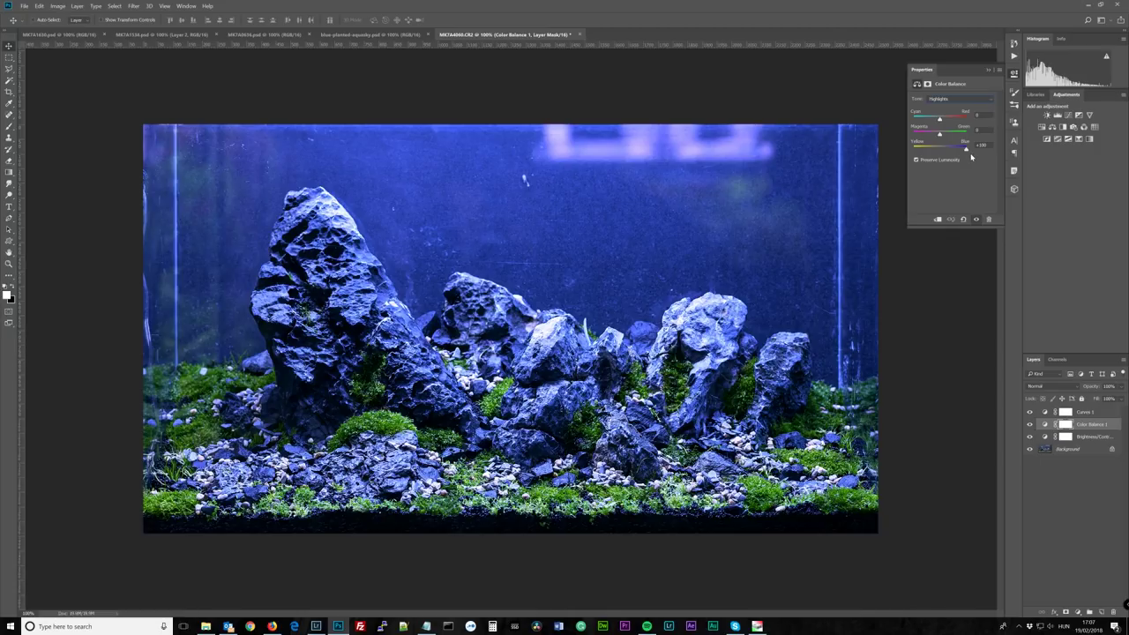
pyautogui.moveTo(967, 152); pyautogui.dragTo(943, 152)
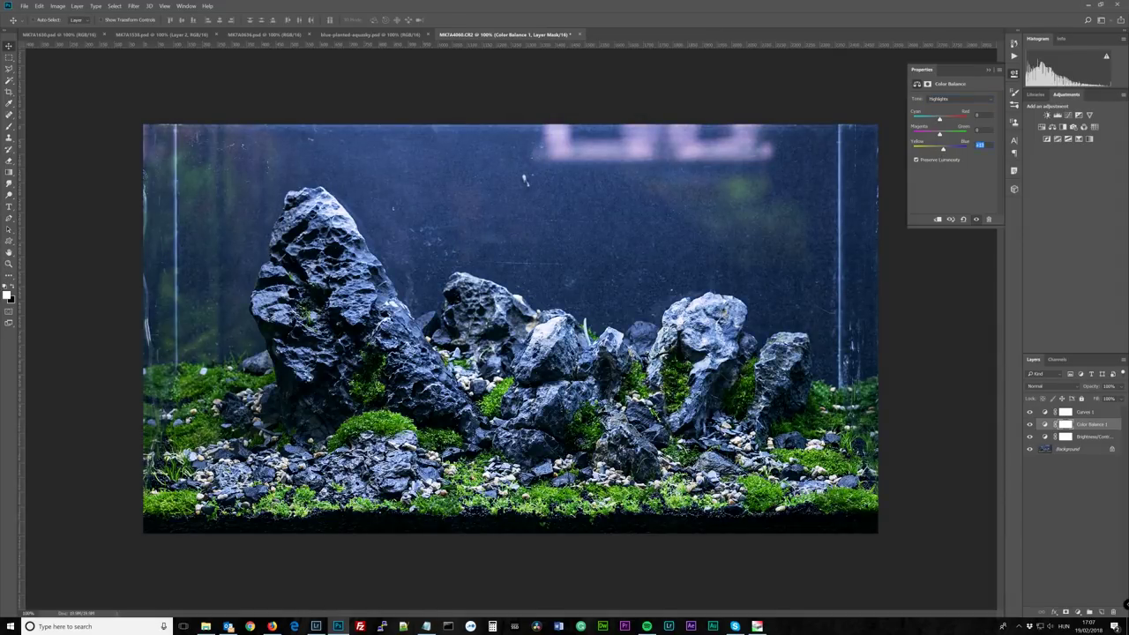
# - Open Curves 1 and inspect the Red, Green and Blue channel curves, ending back on RGB
pyautogui.click(1046, 413)
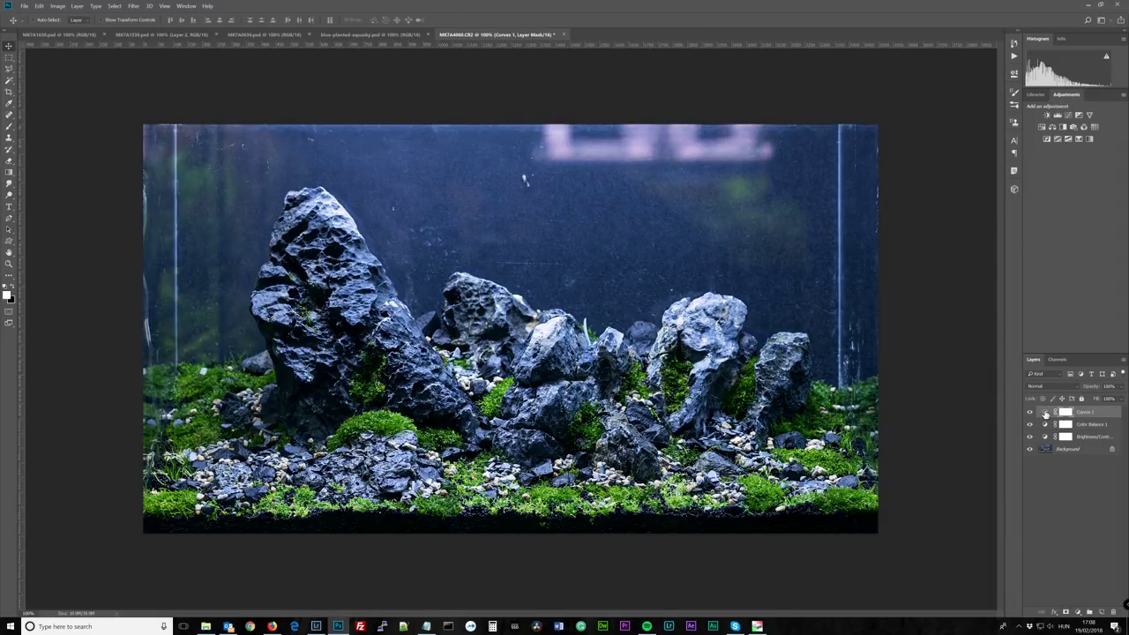
pyautogui.doubleClick(1046, 413)
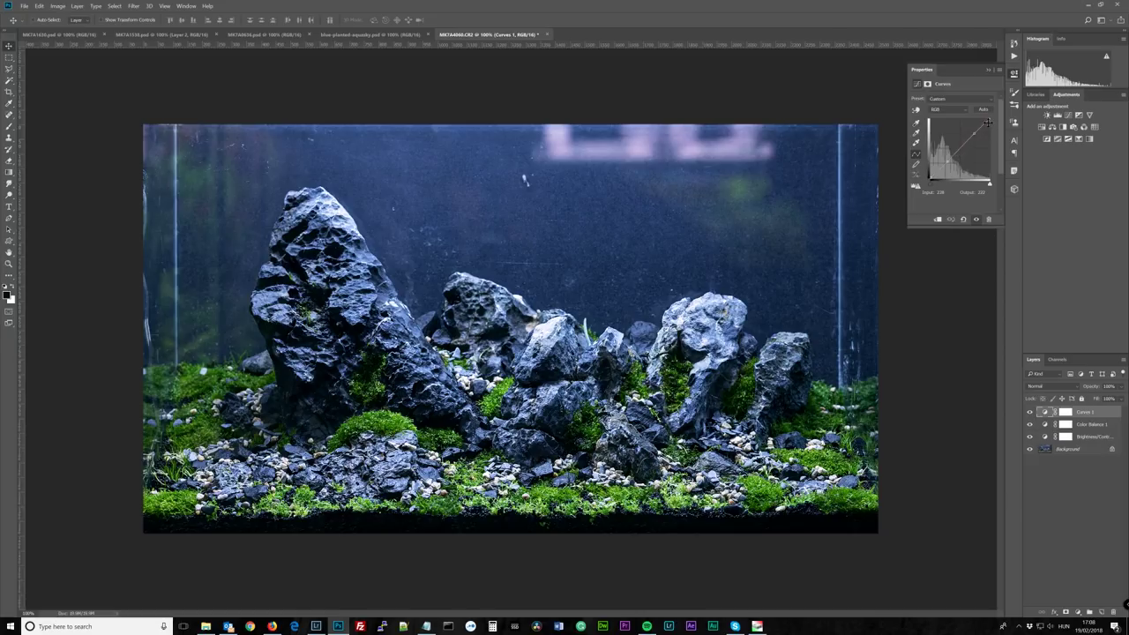
pyautogui.click(952, 110)
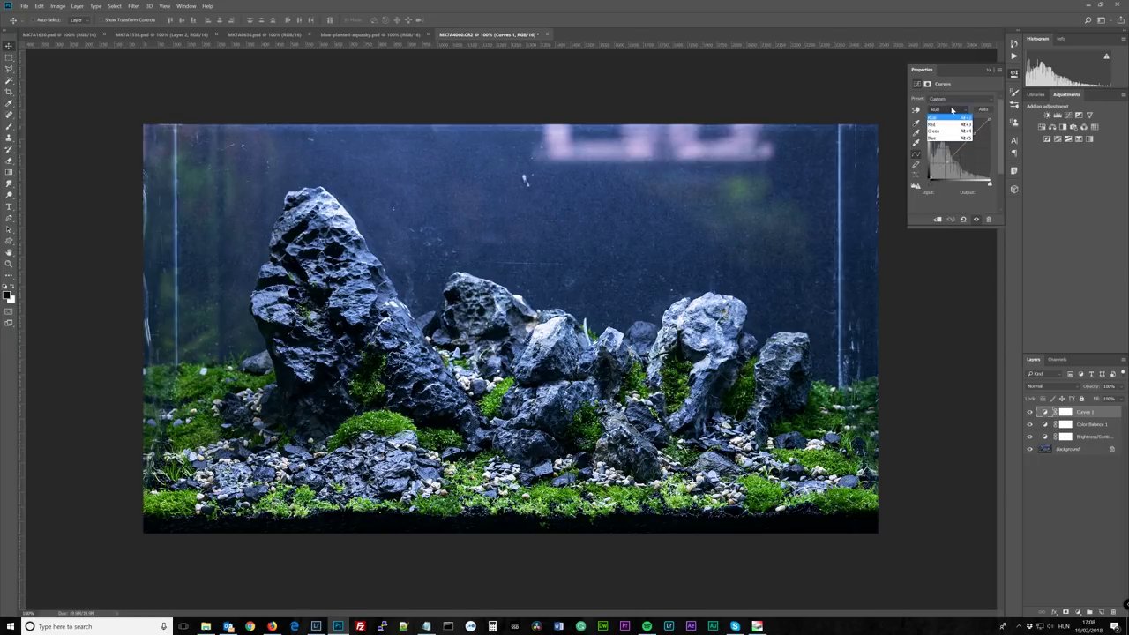
pyautogui.click(952, 124)
pyautogui.click(951, 110)
pyautogui.click(952, 131)
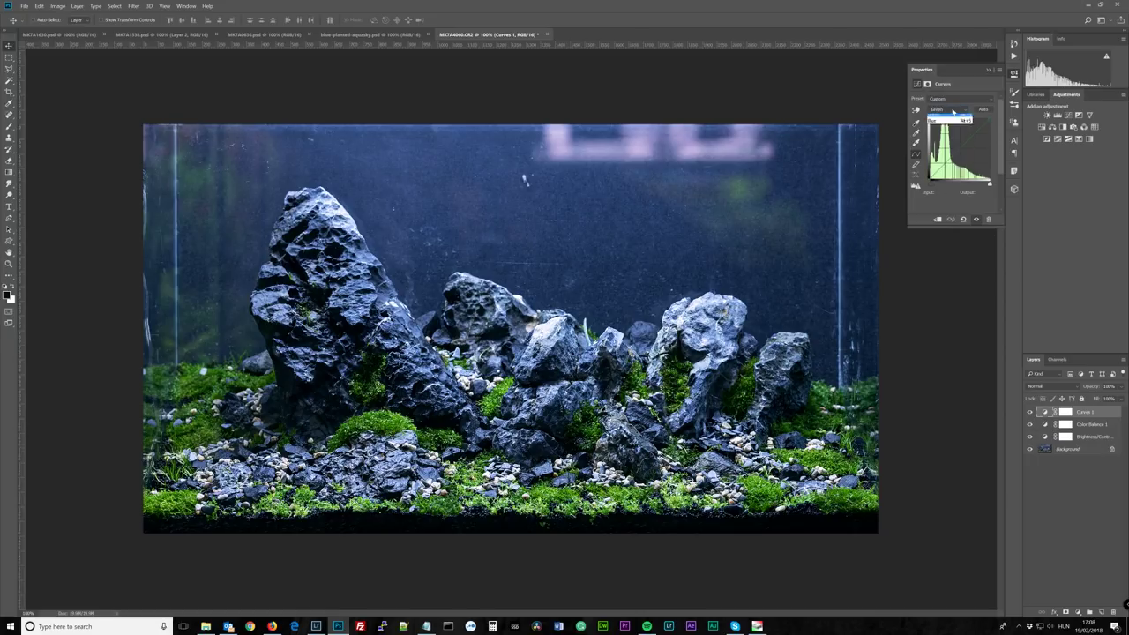
pyautogui.click(950, 120)
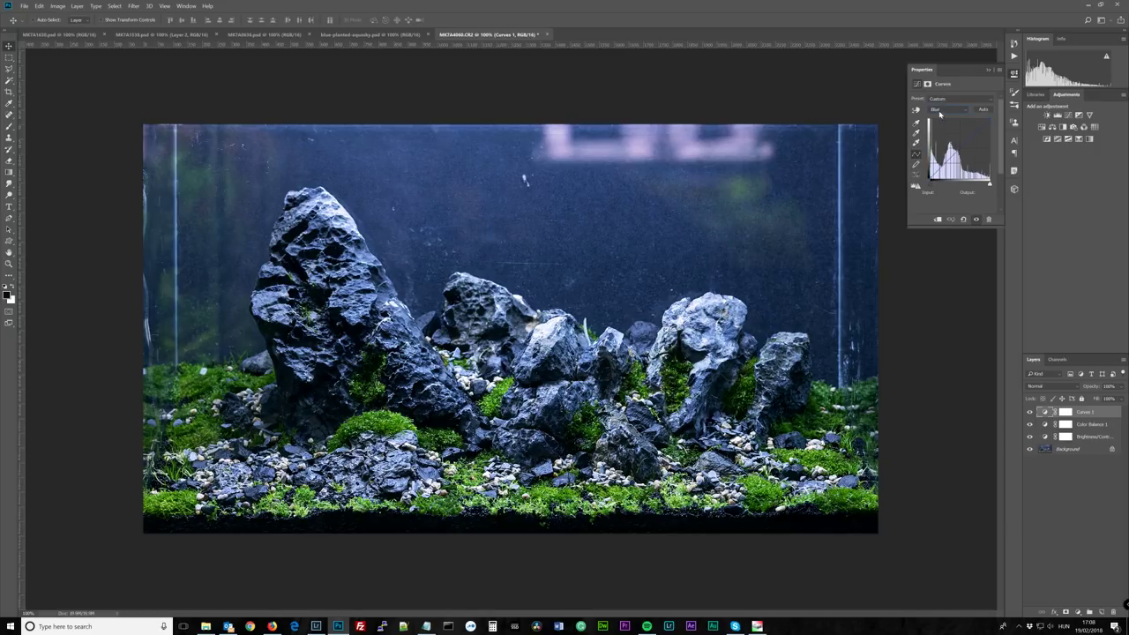
pyautogui.click(942, 109)
pyautogui.click(946, 118)
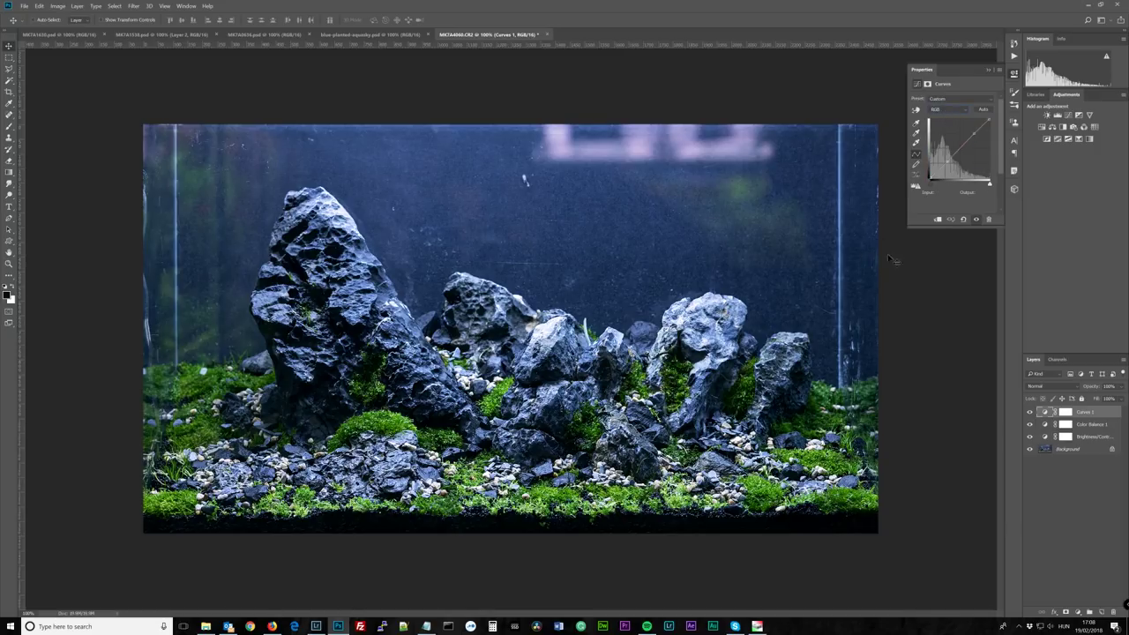
pyautogui.click(1074, 518)
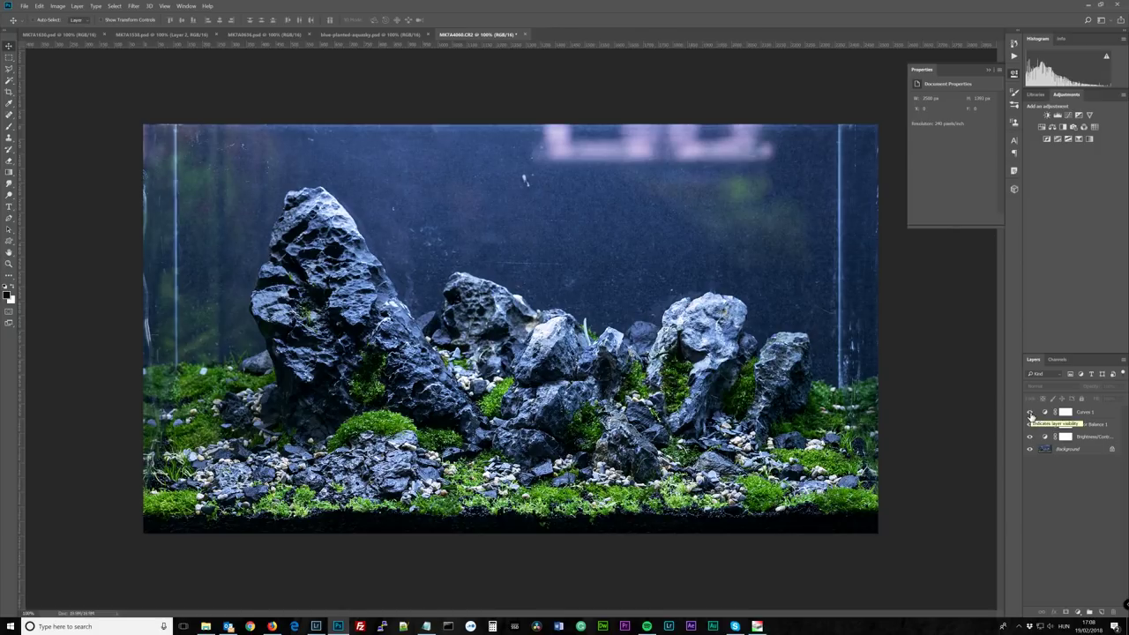
# - Compare the photo with Curves 1 and Color Balance 1 hidden, then zoom out to 66.7%
pyautogui.click(1030, 413)
pyautogui.click(1033, 424)
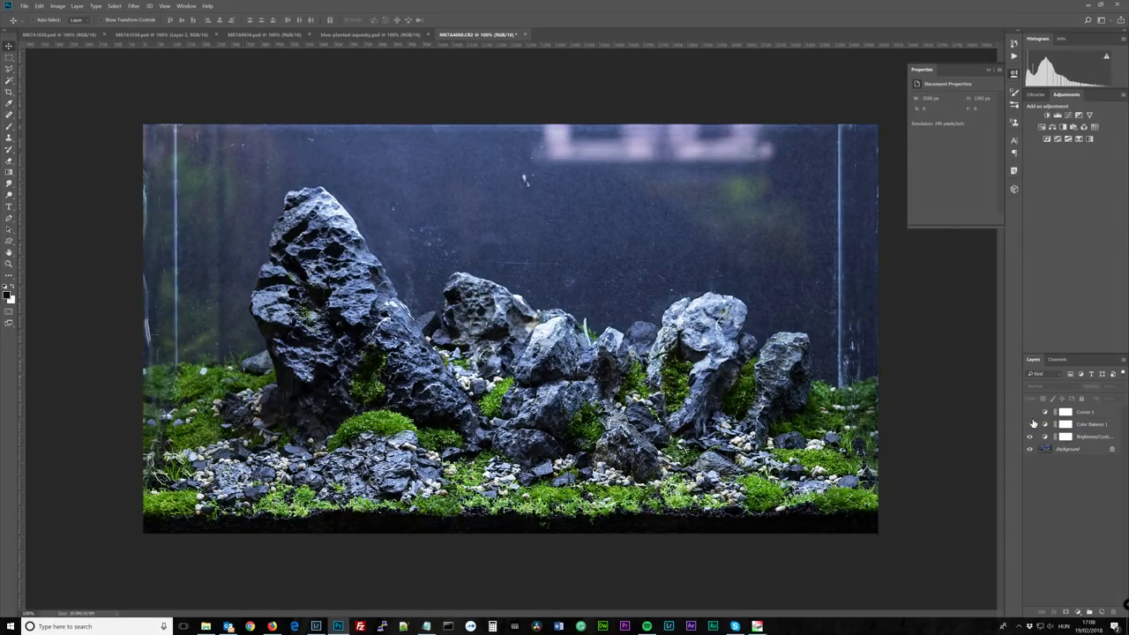
pyautogui.click(1030, 414)
pyautogui.hotkey('ctrl', '-')
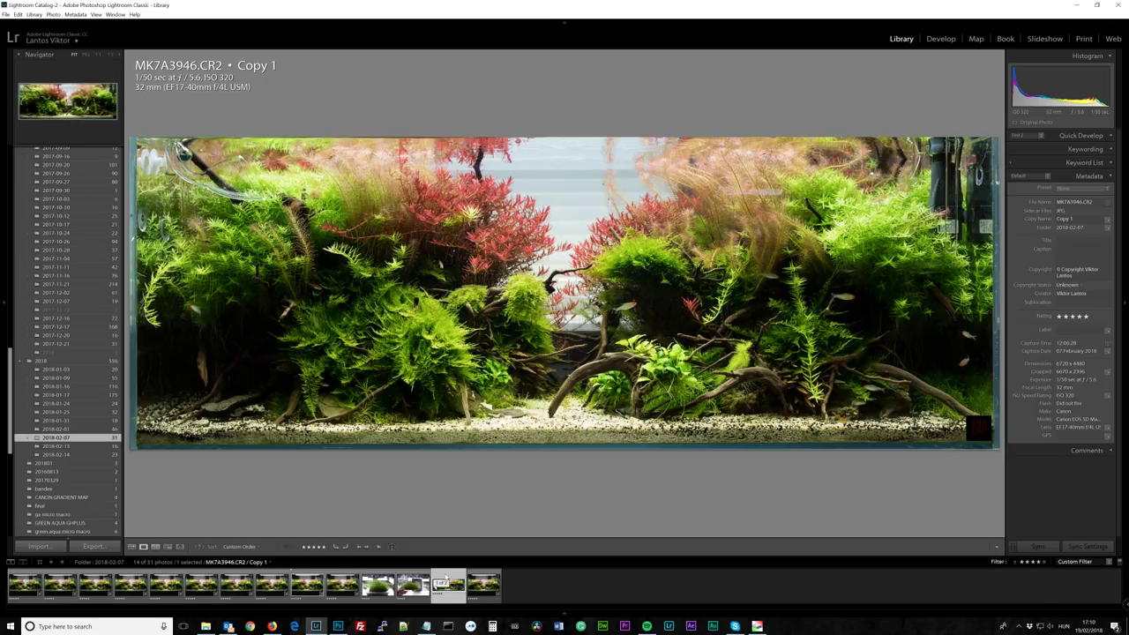
# - Send MK7A3946.CR2 from Develop to Photoshop CC 2018 for editing
pyautogui.click(940, 41)
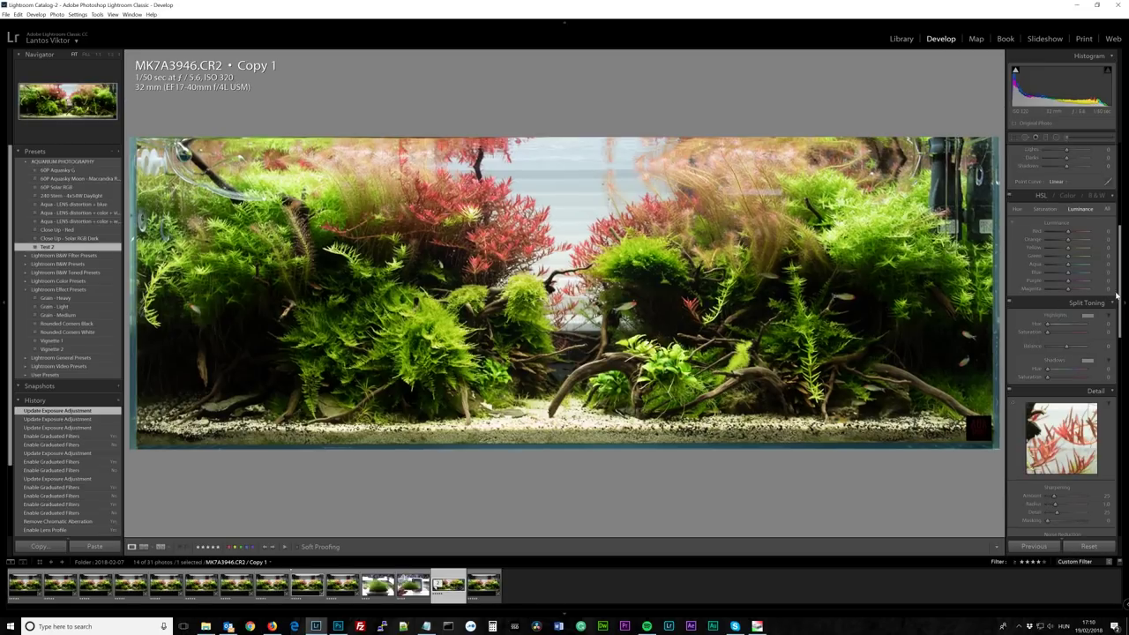
pyautogui.scroll(1, 1121, 295)
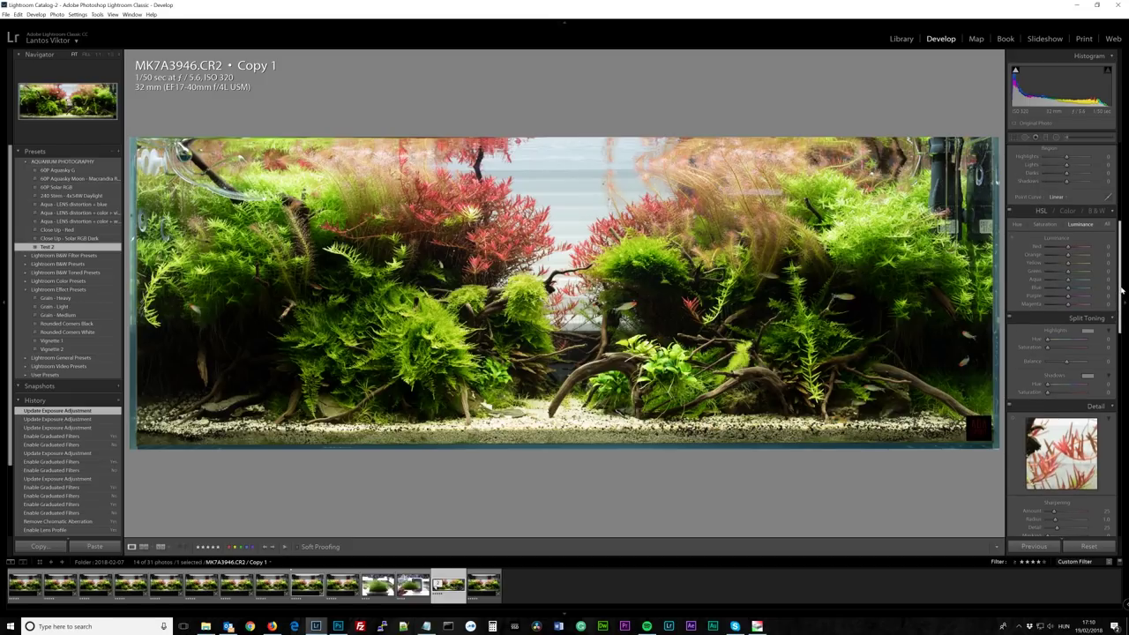
pyautogui.rightClick(447, 336)
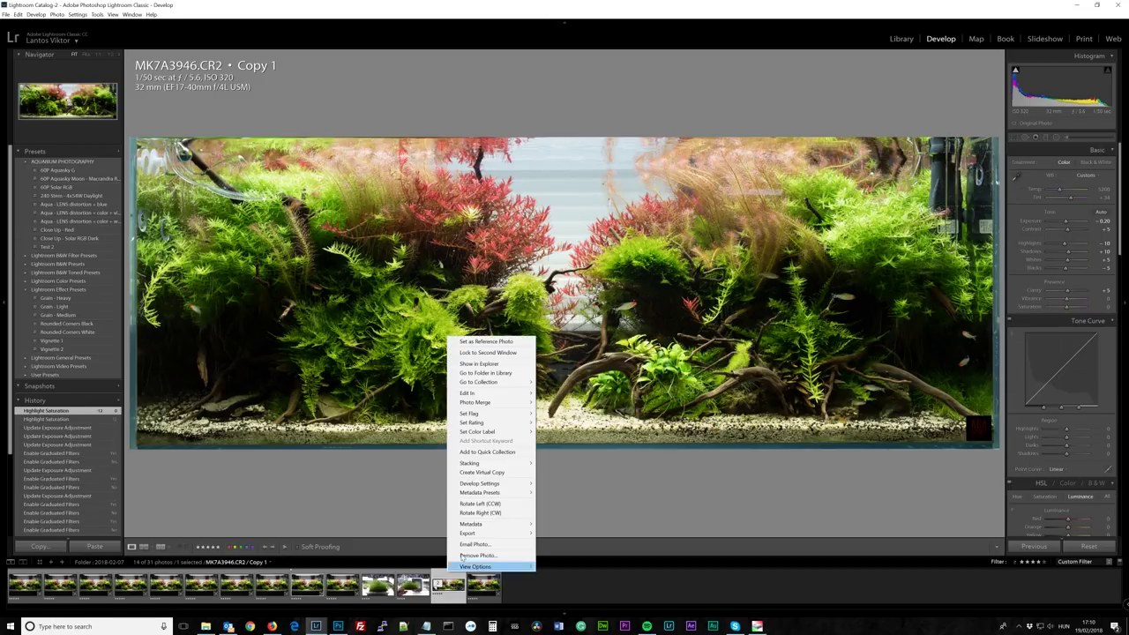
pyautogui.moveTo(527, 397)
pyautogui.click(573, 392)
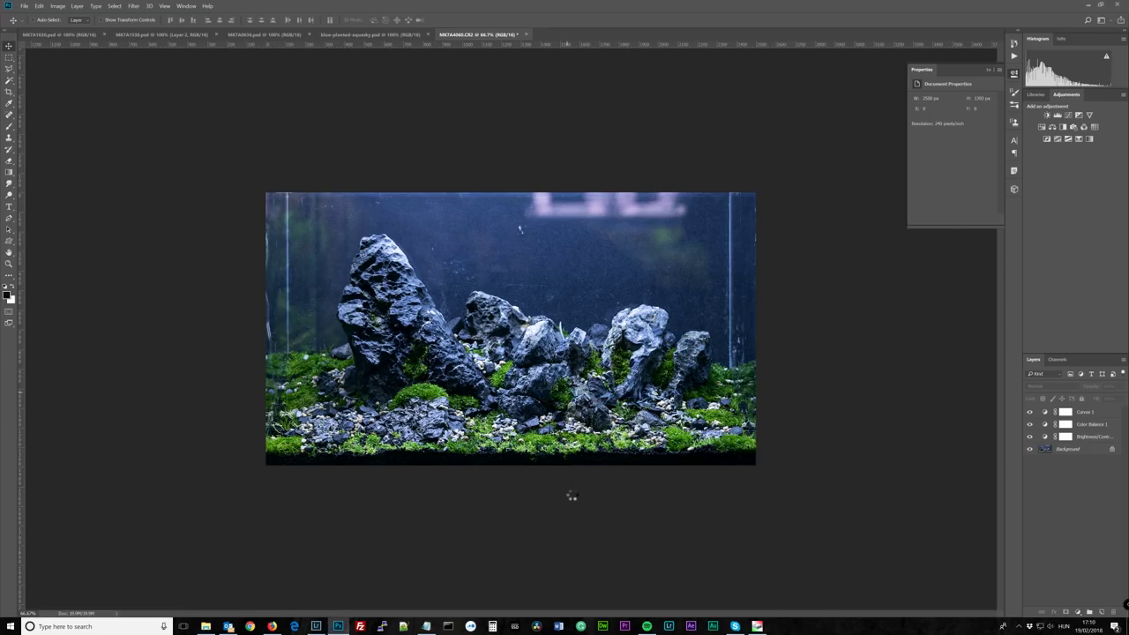
# - Resize the image to 2500 px wide
pyautogui.hotkey('ctrl', 'alt', 'i')
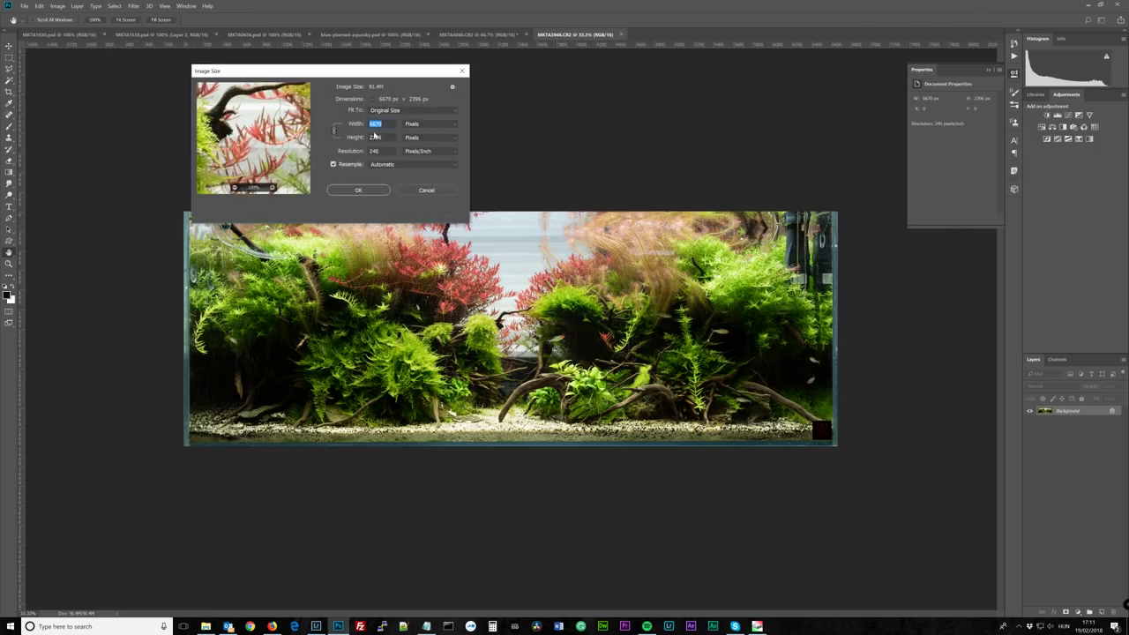
pyautogui.write('2500')
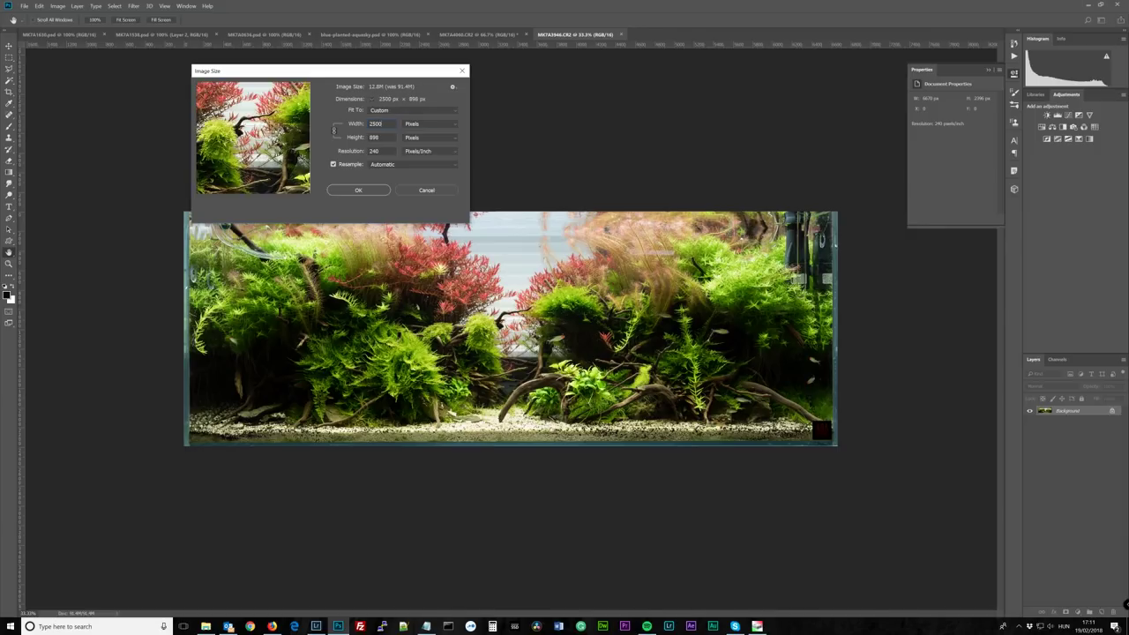
pyautogui.press('Return')
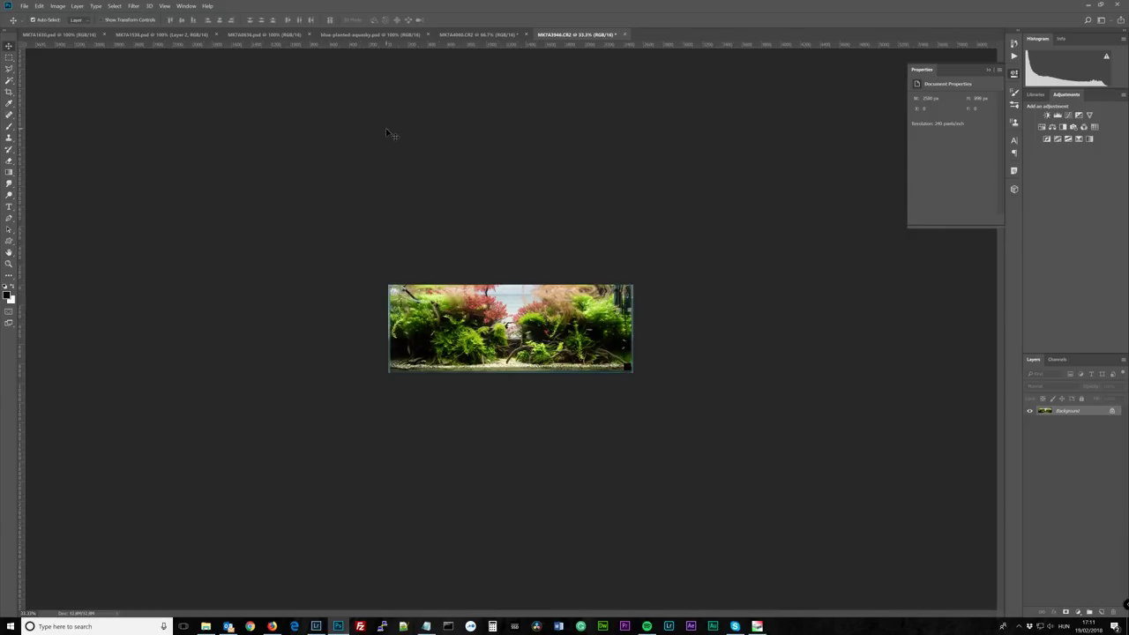
# - Sharpen the photo with Unsharp Mask at 20% and add the four adjustment layers
pyautogui.hotkey('ctrl', '1')
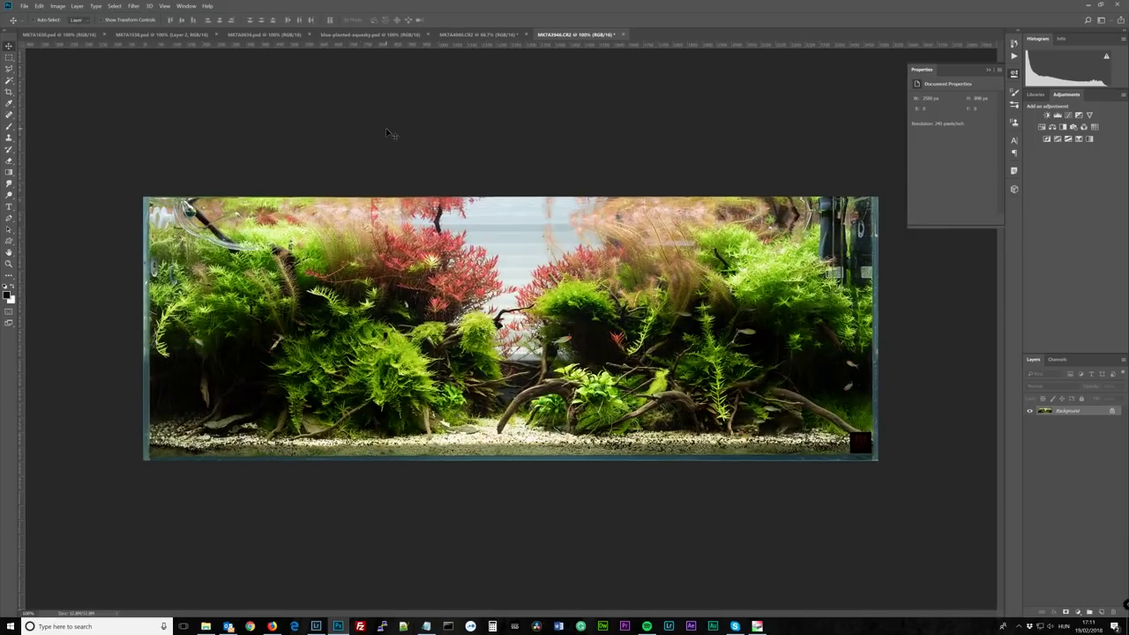
pyautogui.hotkey('ctrl', 'alt', 'f')
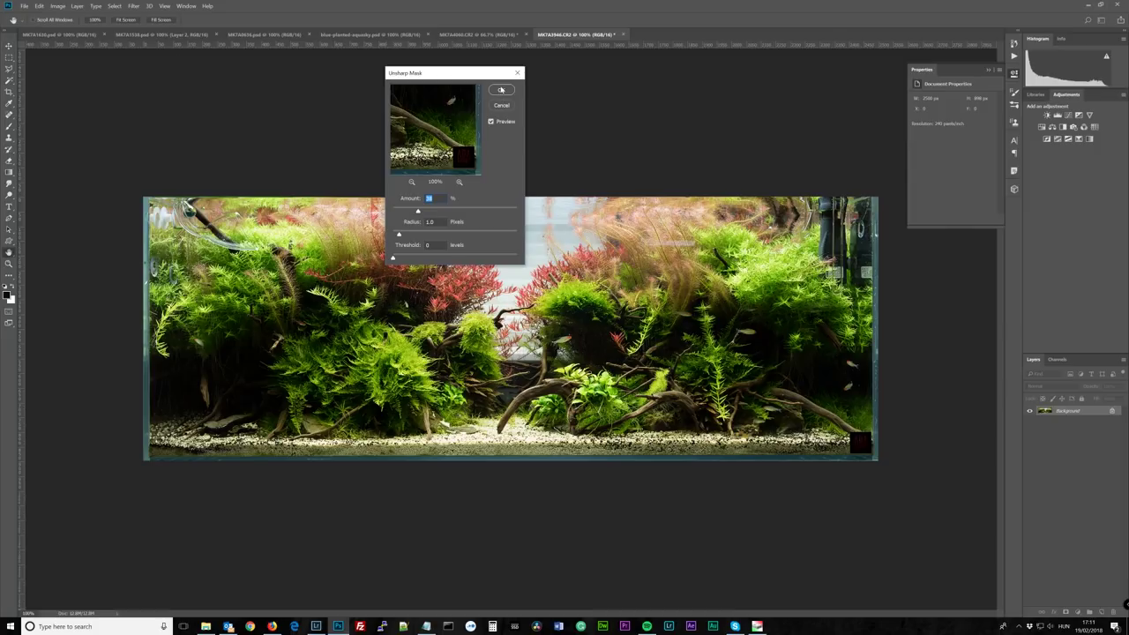
pyautogui.write('20')
pyautogui.click(501, 90)
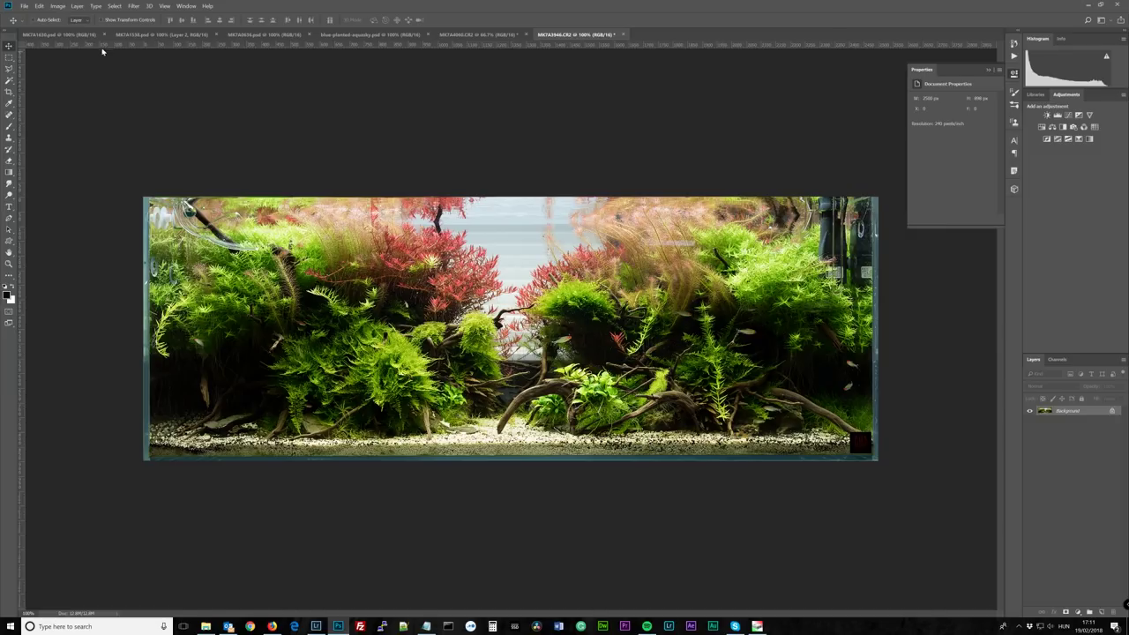
pyautogui.hotkey('ctrl', 'z')
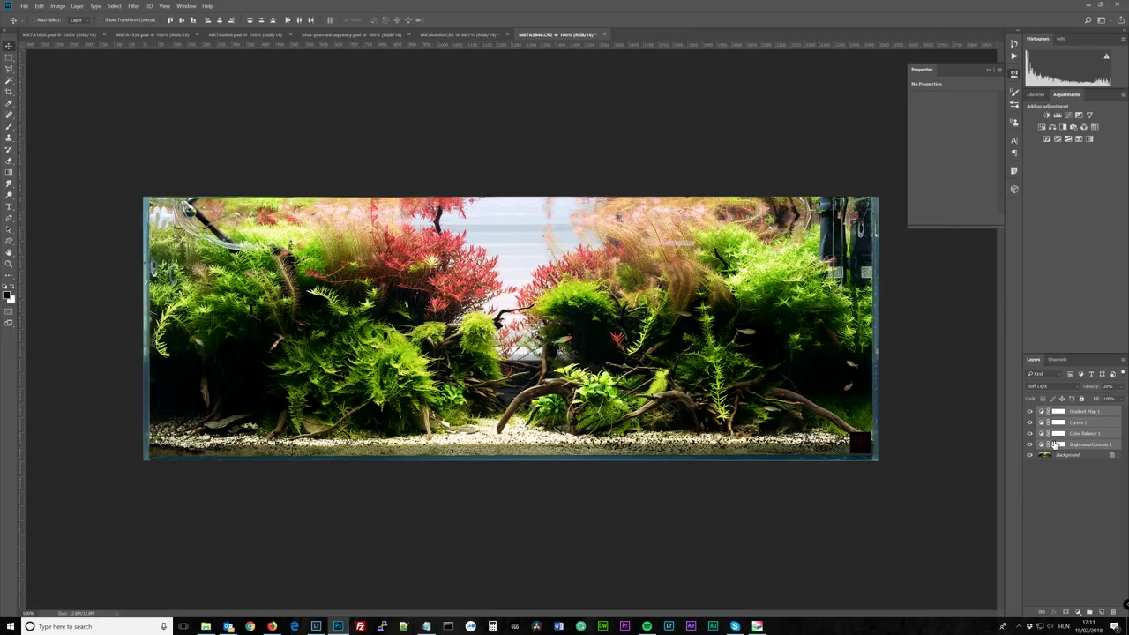
# - Set Brightness/Contrast brightness to 5, then re-enable and select Gradient Map 1
pyautogui.click(1087, 446)
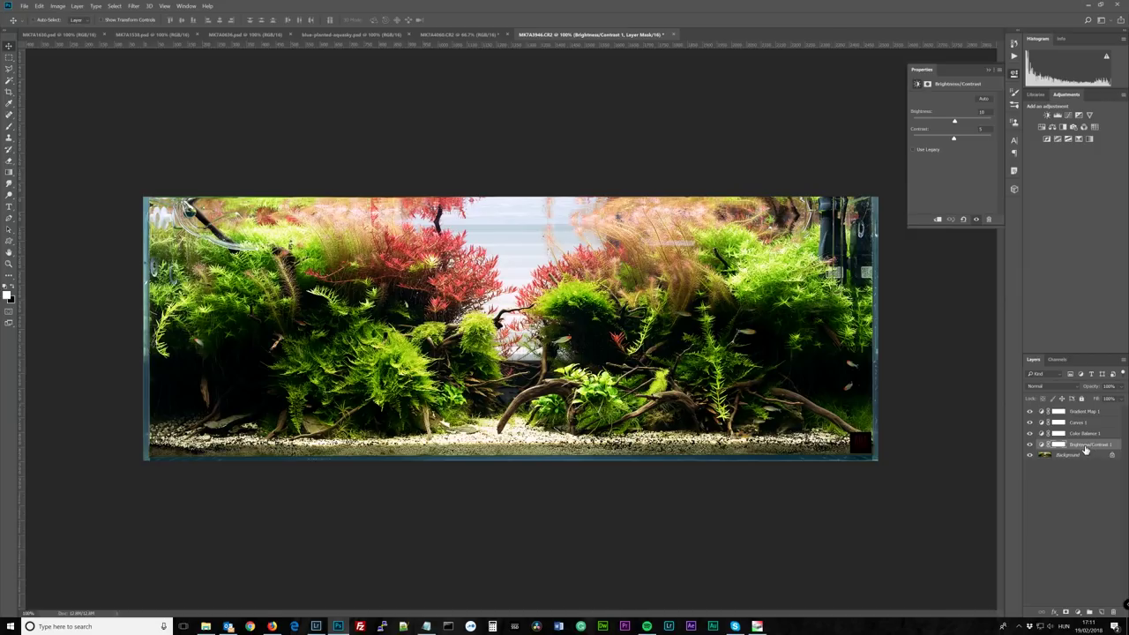
pyautogui.moveTo(1029, 411); pyautogui.dragTo(1028, 445)
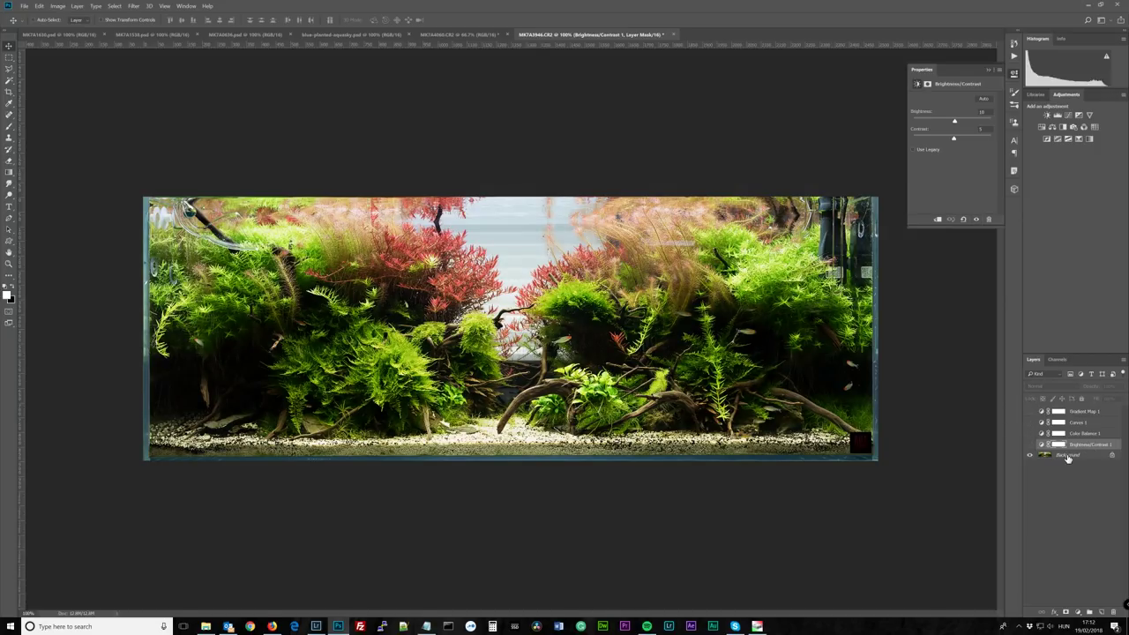
pyautogui.click(1061, 456)
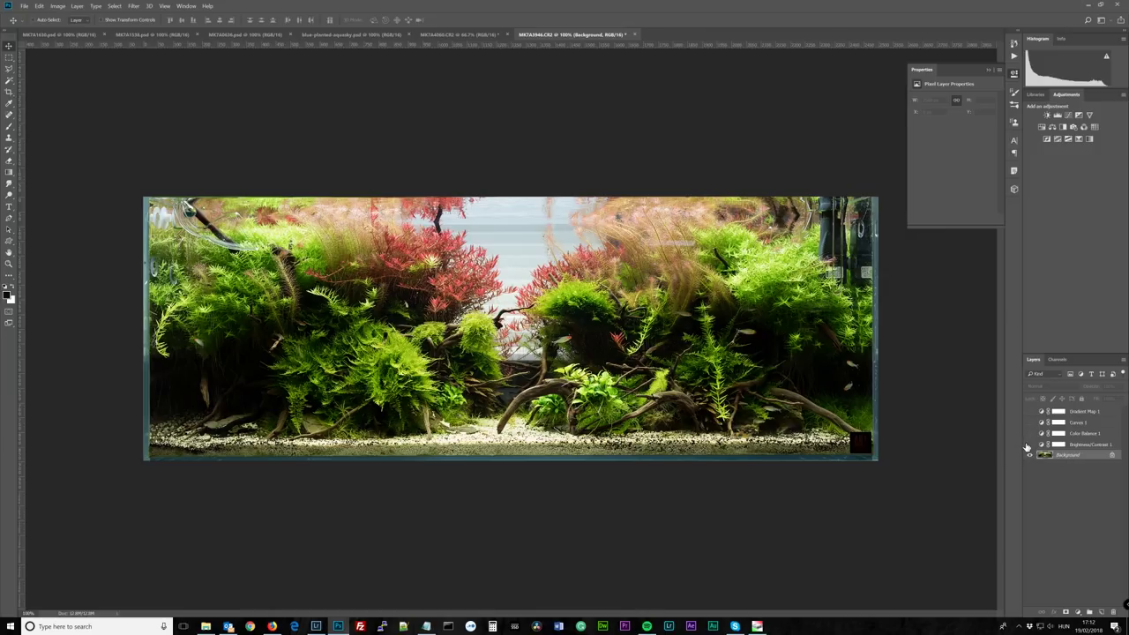
pyautogui.click(1029, 445)
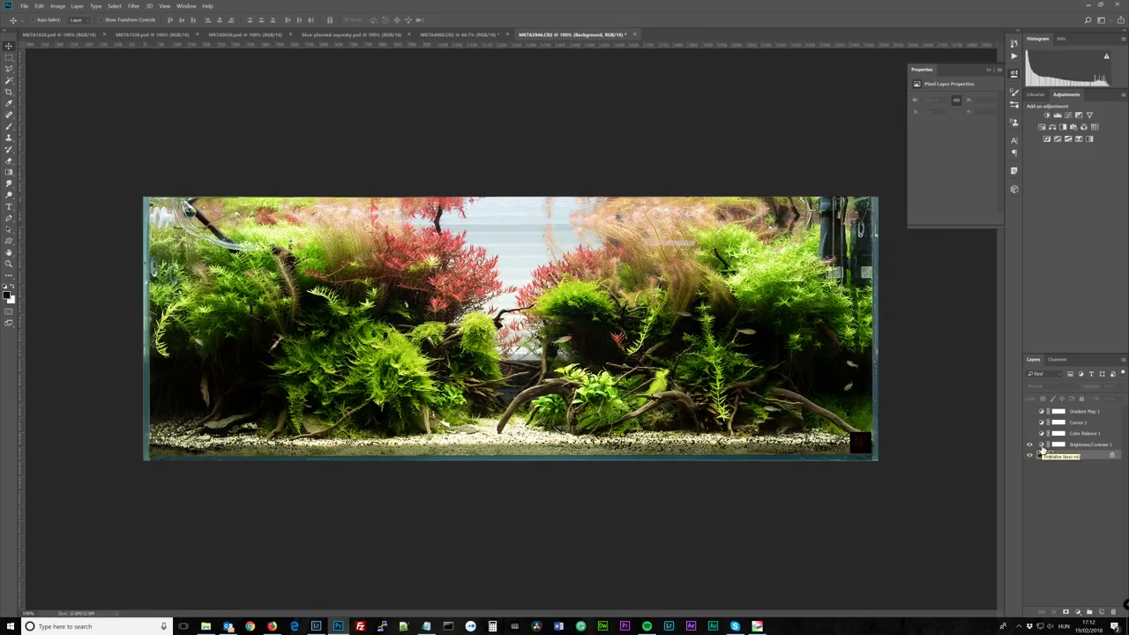
pyautogui.click(1042, 445)
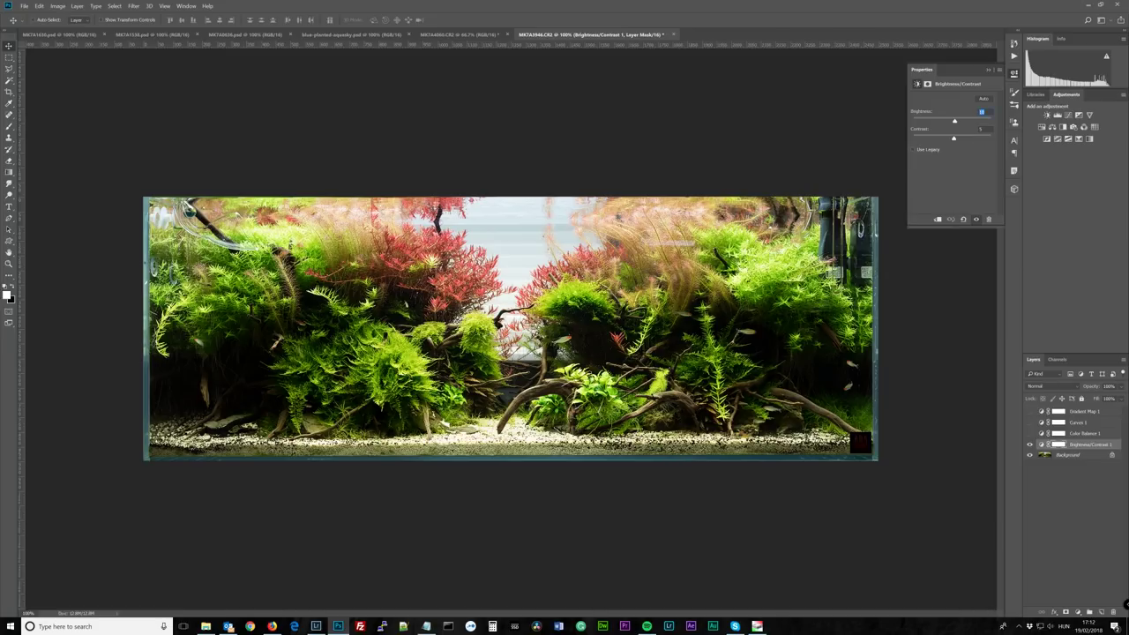
pyautogui.write('5')
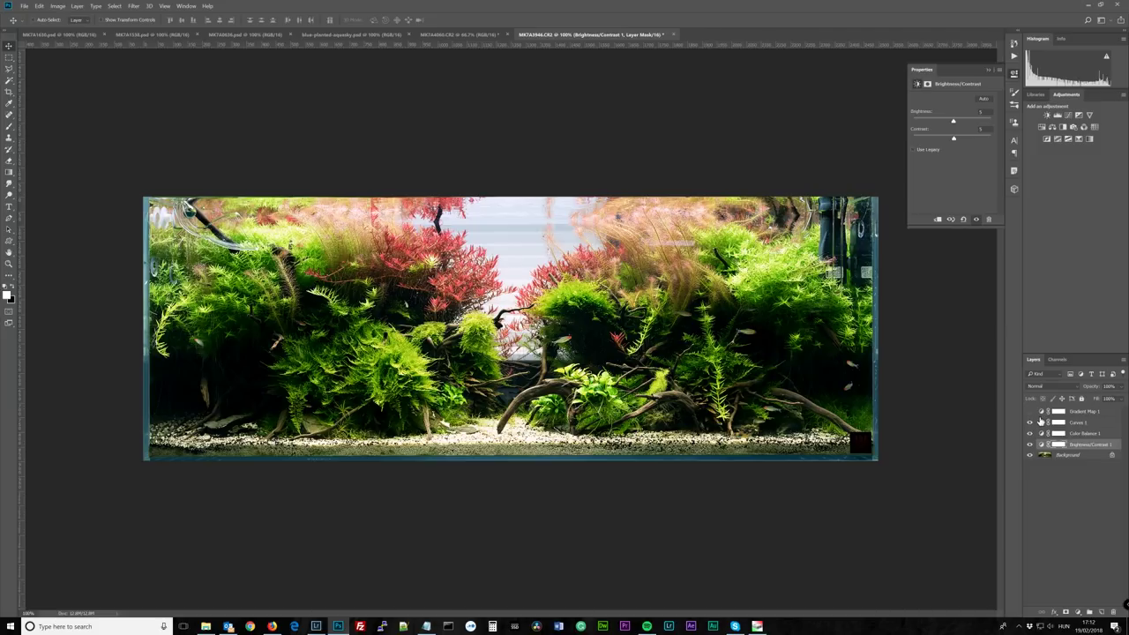
pyautogui.click(1028, 412)
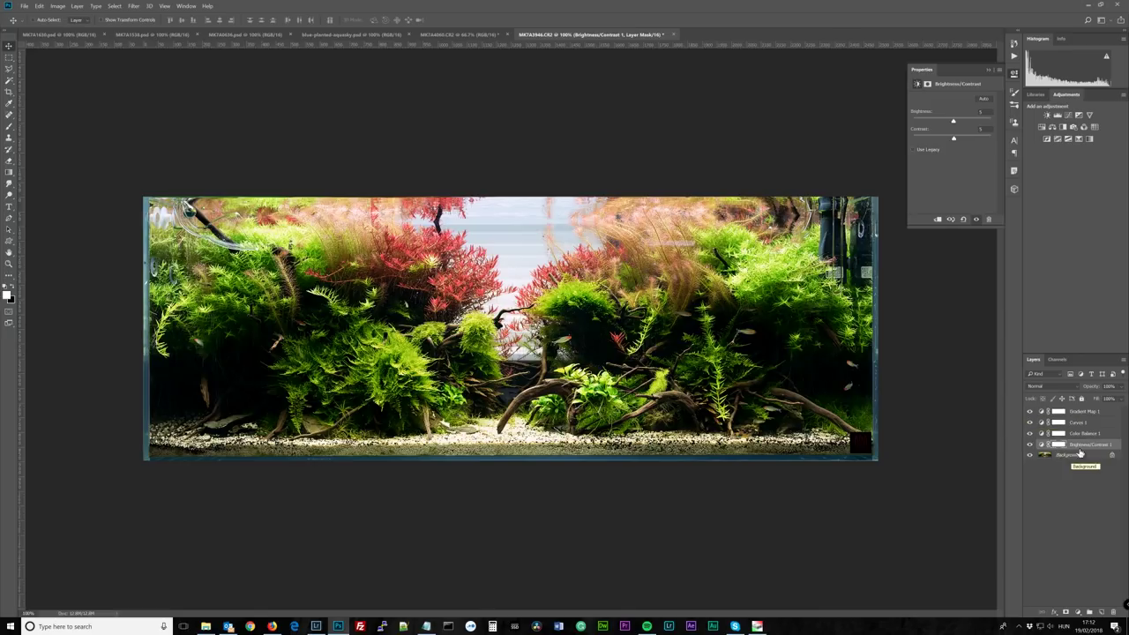
pyautogui.click(1083, 414)
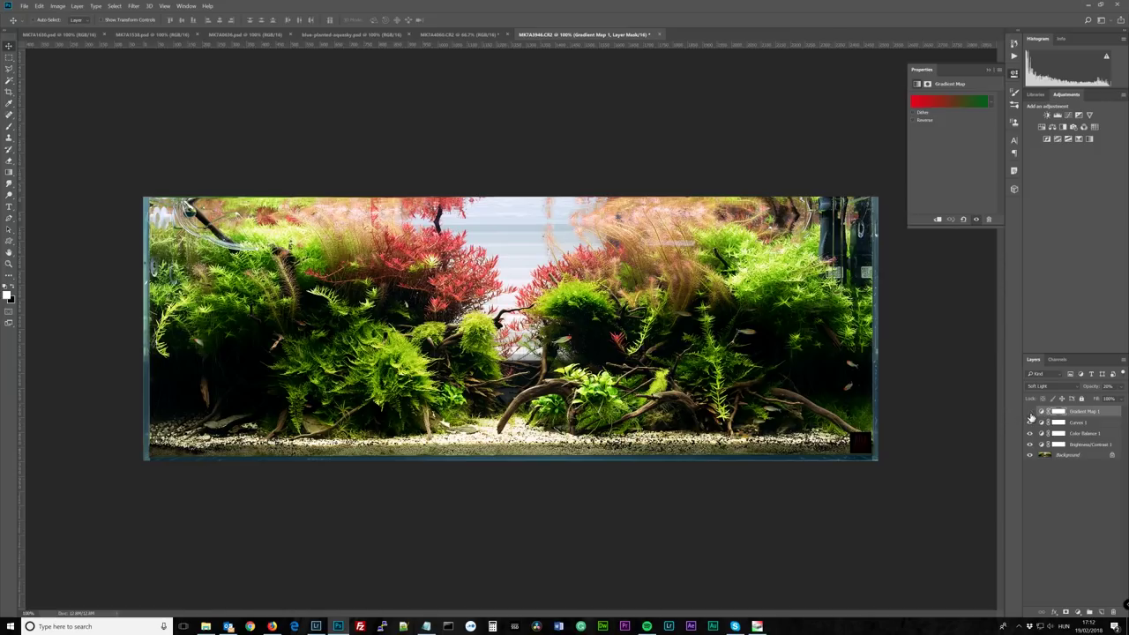
# - Hide all adjustment layers to view the original photo, then turn them all back on
pyautogui.keyDown('alt'); pyautogui.click(1030, 455); pyautogui.keyUp('alt')
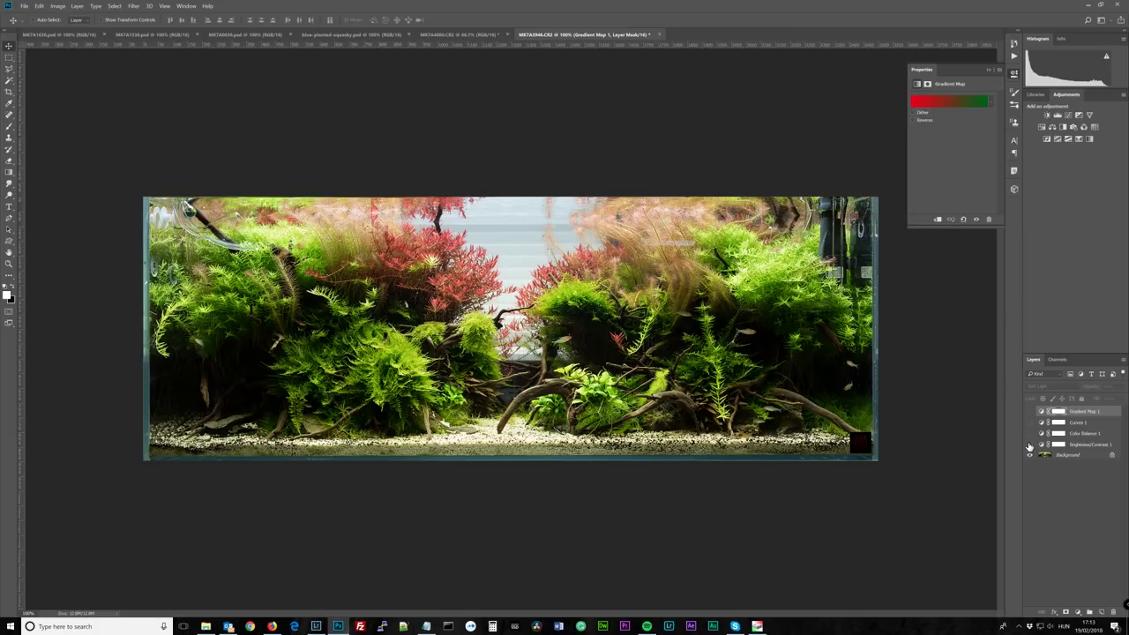
pyautogui.moveTo(1029, 447); pyautogui.dragTo(1029, 411)
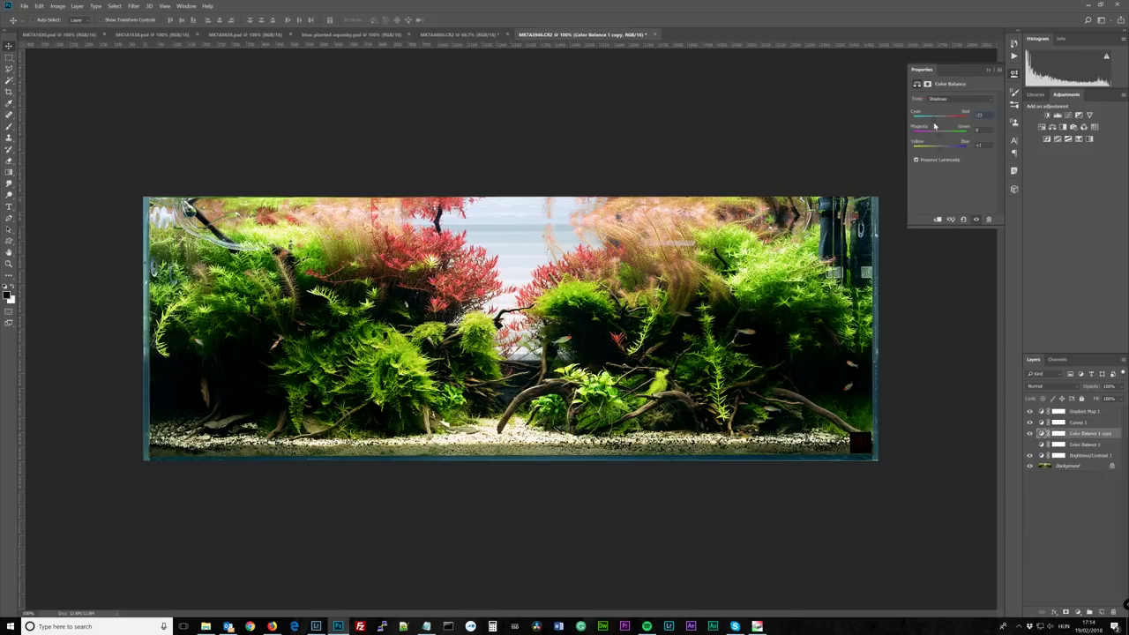
# - Shift the Color Balance copy's shadows toward blue, then back near neutral
pyautogui.scroll(-15, 980, 123)
pyautogui.moveTo(941, 154); pyautogui.dragTo(942, 155)
pyautogui.moveTo(942, 147); pyautogui.dragTo(957, 154)
# - In Midtones, reset the Cyan/Red shift to zero and reduce the green shift
pyautogui.click(952, 98)
pyautogui.click(948, 108)
pyautogui.moveTo(944, 123)
pyautogui.mouseDown()
pyautogui.moveTo(958, 125)
pyautogui.moveTo(943, 127)
pyautogui.mouseUp()
pyautogui.moveTo(944, 130); pyautogui.dragTo(941, 131)
pyautogui.moveTo(953, 141)
pyautogui.mouseDown()
pyautogui.moveTo(929, 145)
pyautogui.moveTo(940, 145)
pyautogui.mouseUp()
# - Set the Color Balance copy's Highlights Yellow/Blue value to +10
pyautogui.click(949, 98)
pyautogui.click(944, 121)
pyautogui.moveTo(941, 150)
pyautogui.mouseDown()
pyautogui.moveTo(965, 154)
pyautogui.moveTo(922, 152)
pyautogui.moveTo(951, 153)
pyautogui.moveTo(936, 153)
pyautogui.mouseUp()
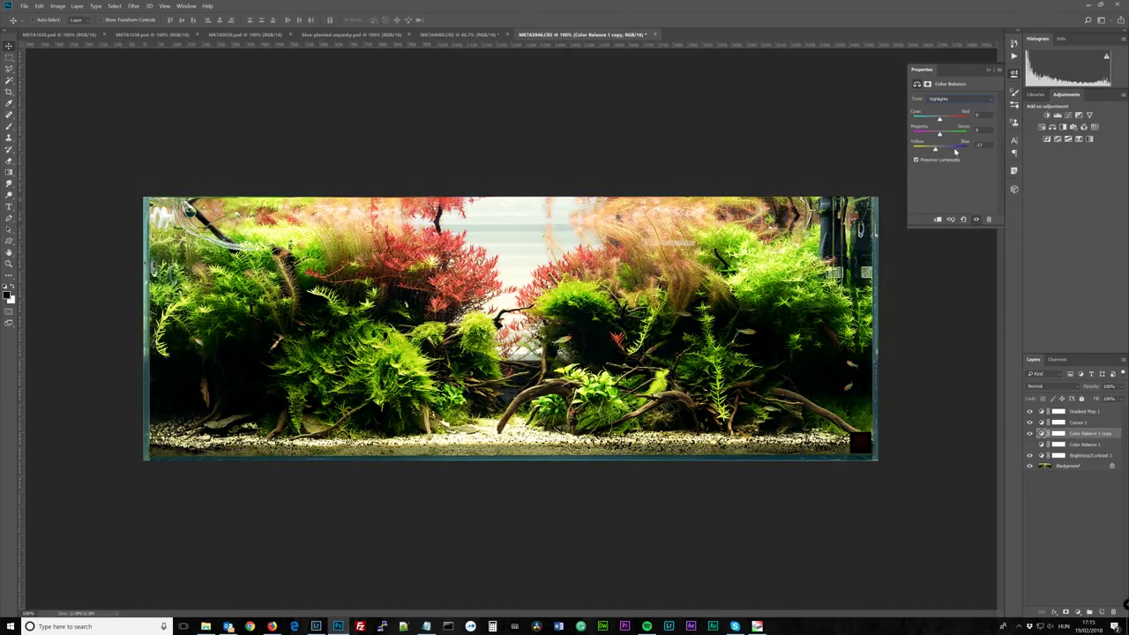
pyautogui.doubleClick(977, 144)
pyautogui.write('0')
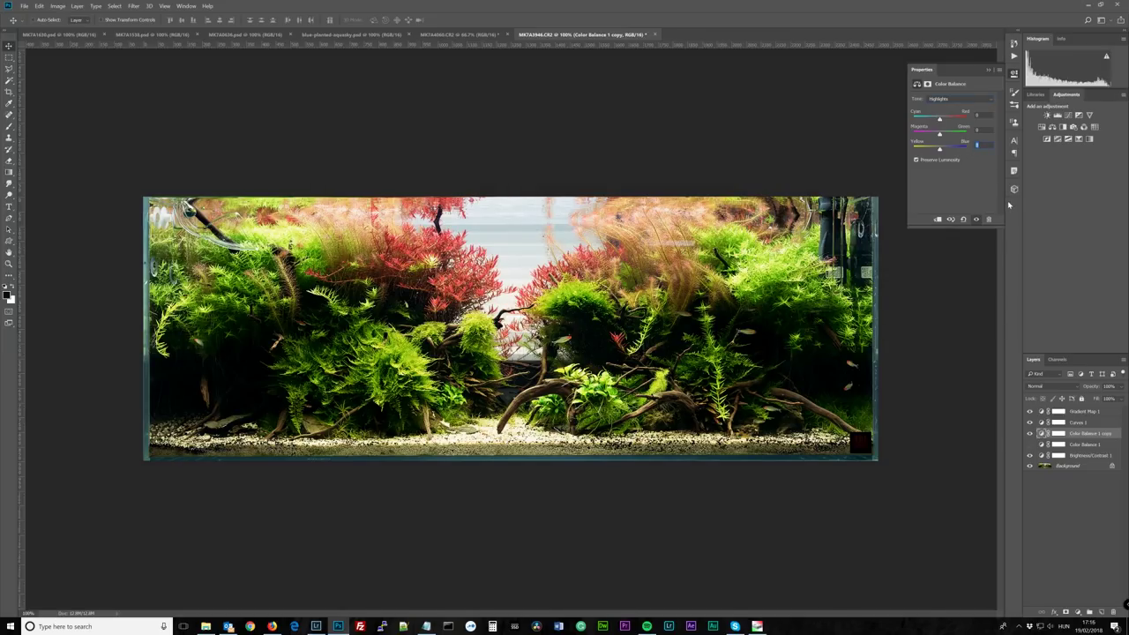
pyautogui.write('10')
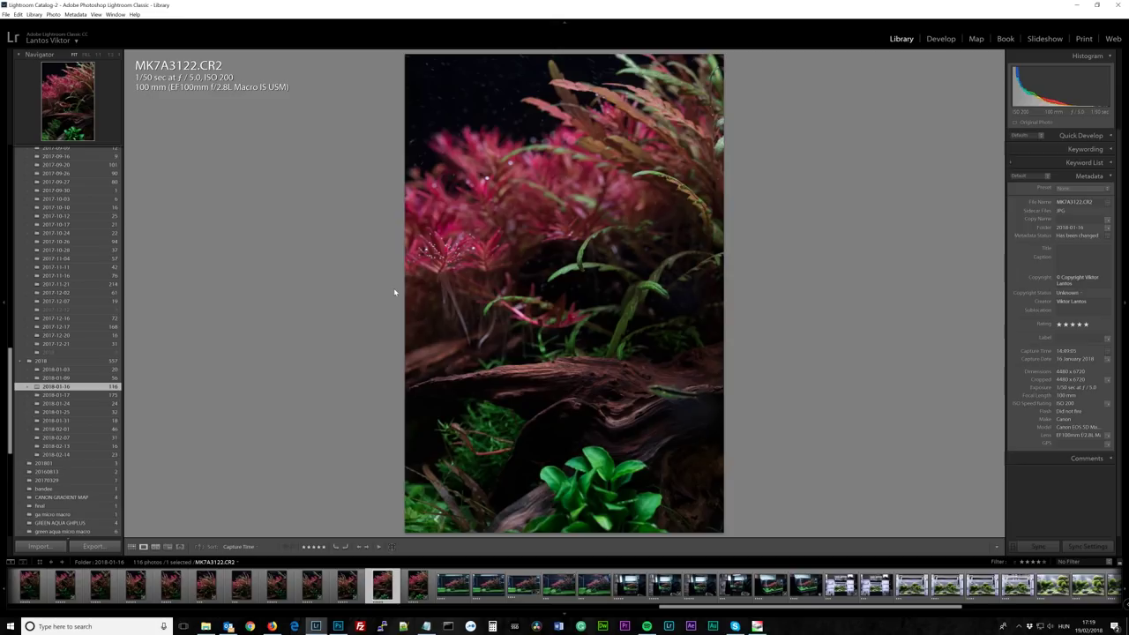
# - Open MK7A3122.CR2 in Develop and enable lens profile corrections and chromatic aberration removal
pyautogui.press('d')
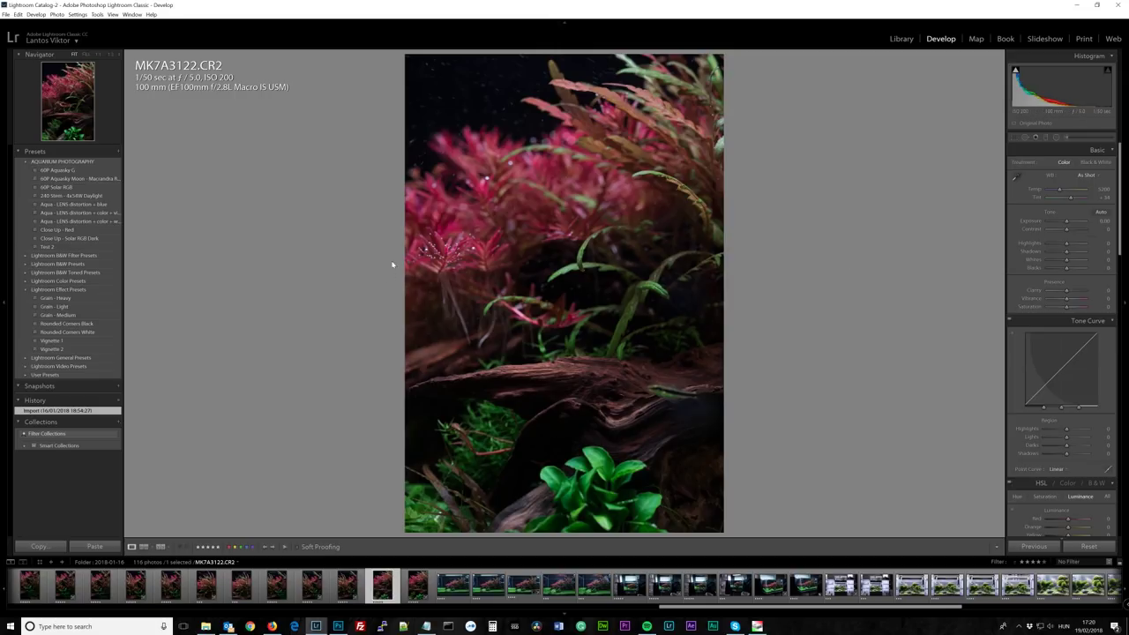
pyautogui.scroll(-5, 1119, 370)
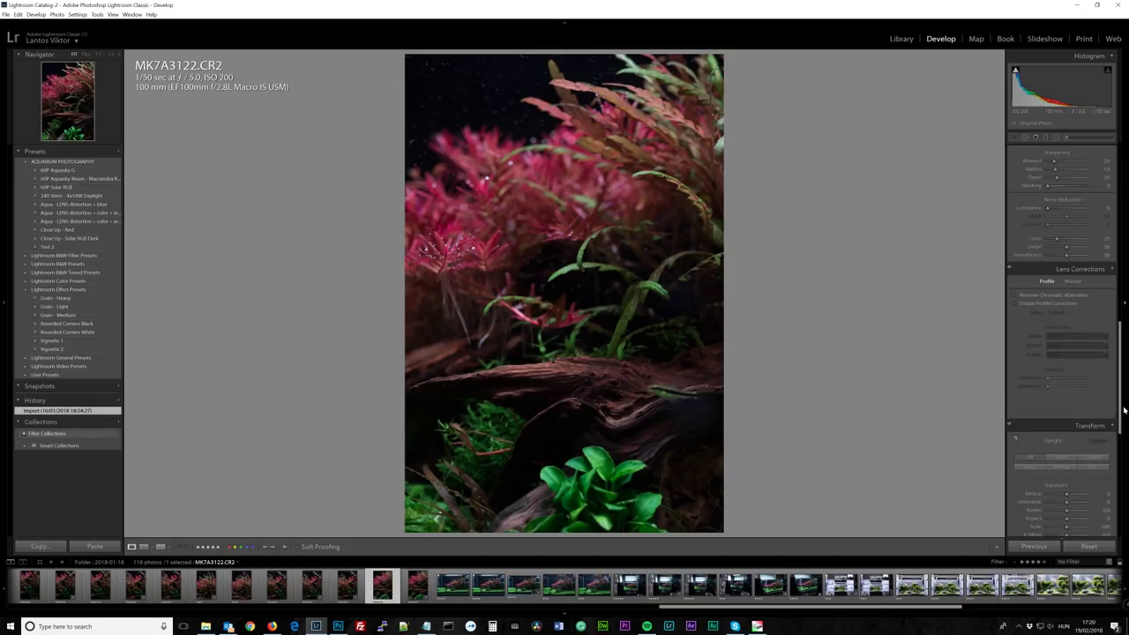
pyautogui.click(1021, 303)
pyautogui.click(1023, 294)
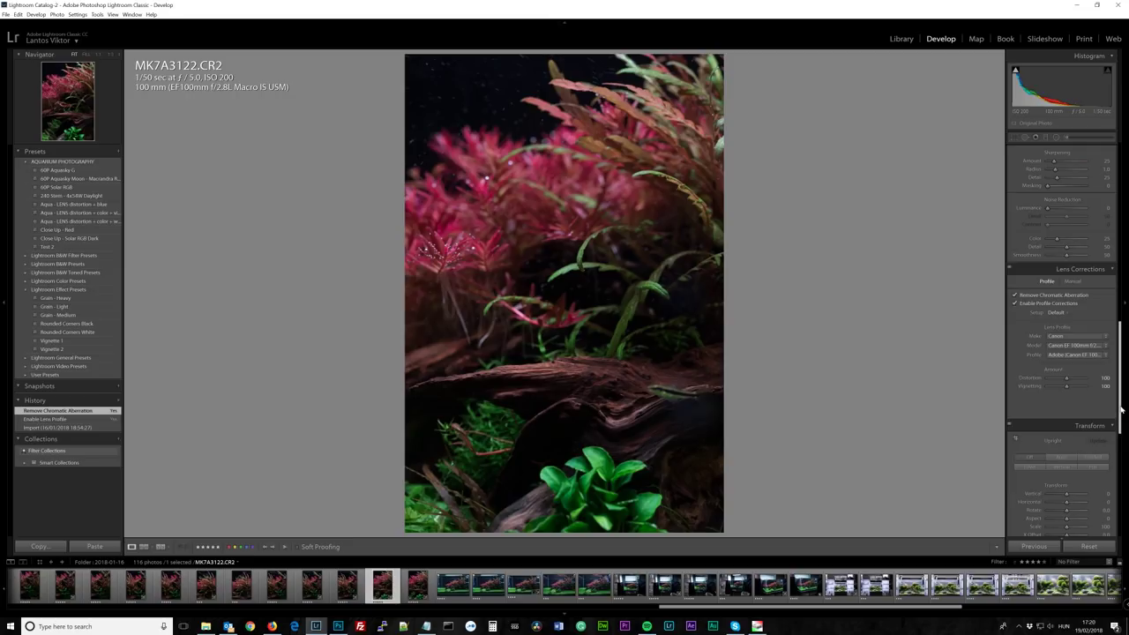
pyautogui.moveTo(1122, 408); pyautogui.dragTo(1122, 231)
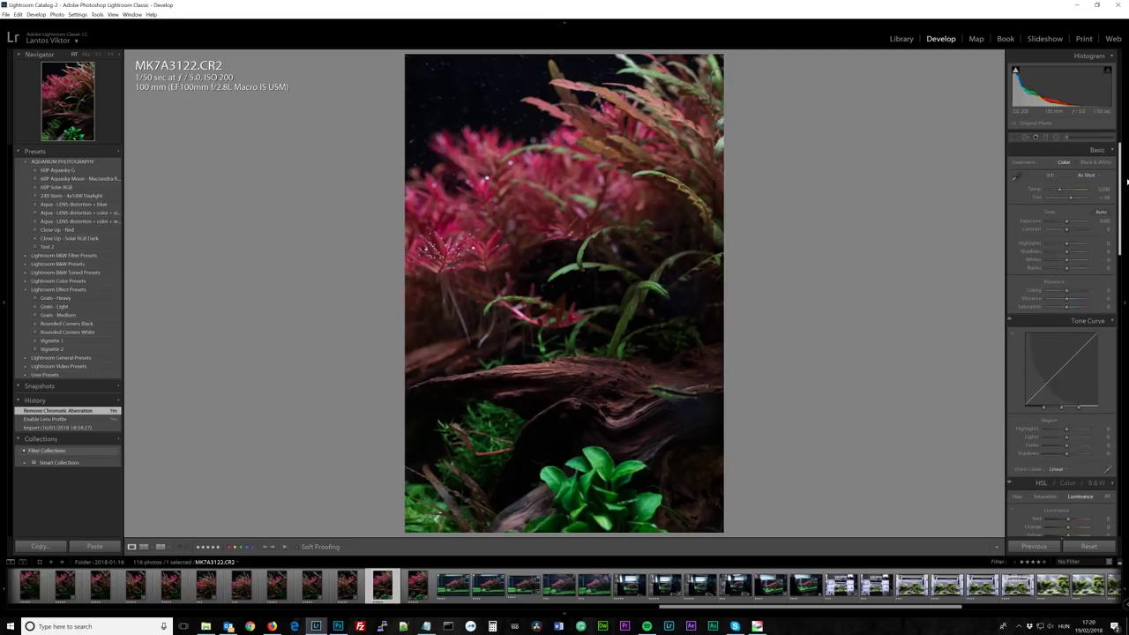
# - Set contrast +5, highlights -10, shadows +29, whites +10 and blacks -5
pyautogui.click(1094, 230)
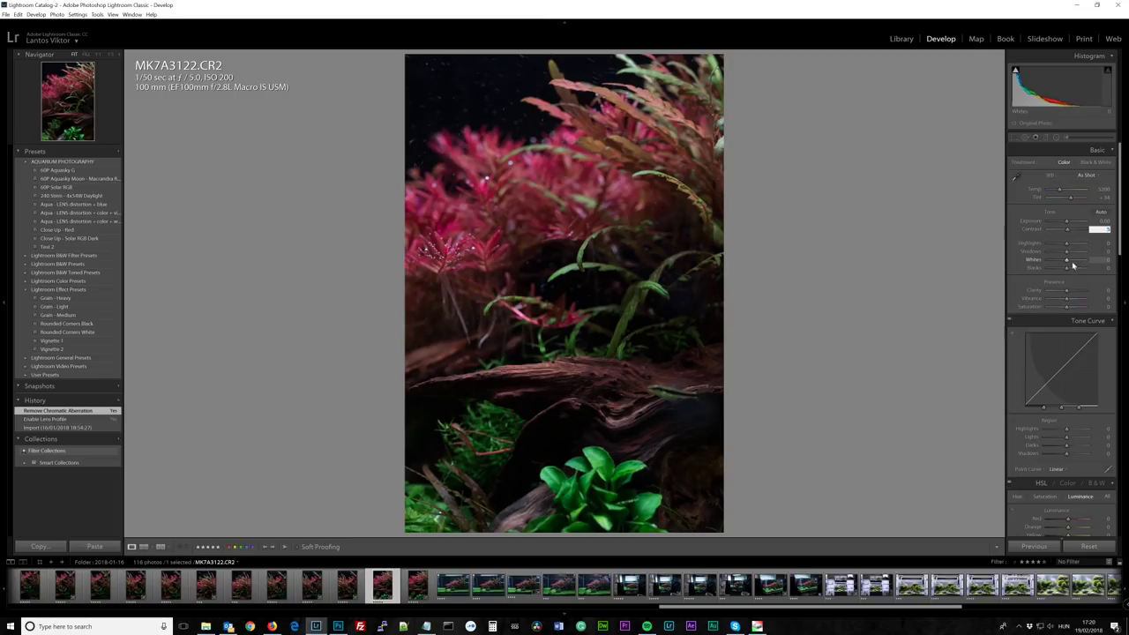
pyautogui.write('5')
pyautogui.press('Tab')
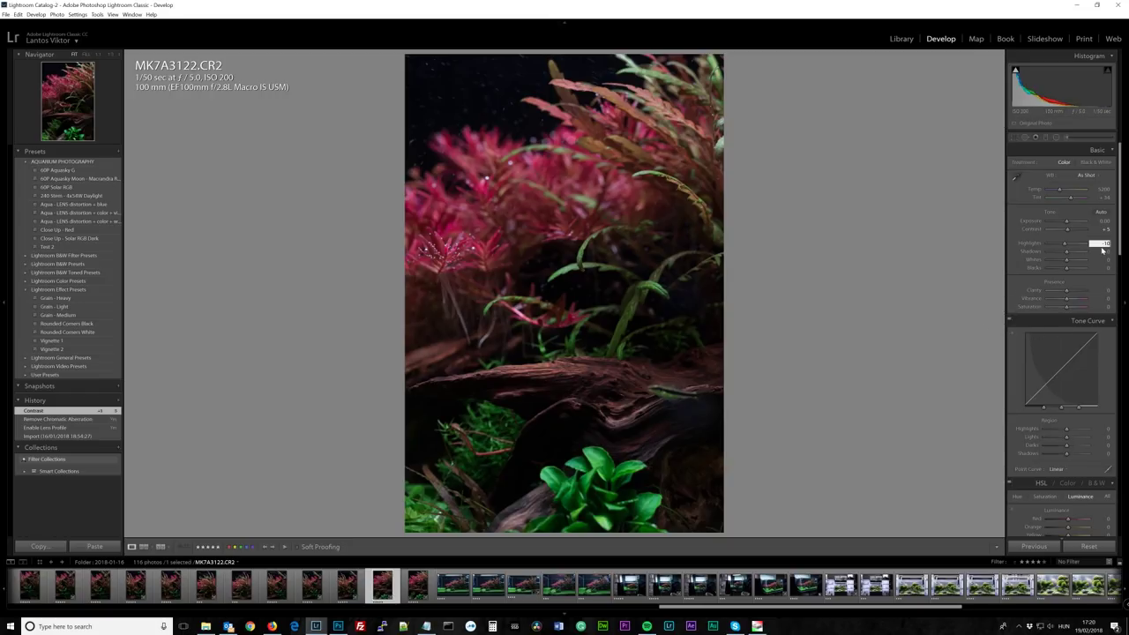
pyautogui.write('-10')
pyautogui.press('Tab')
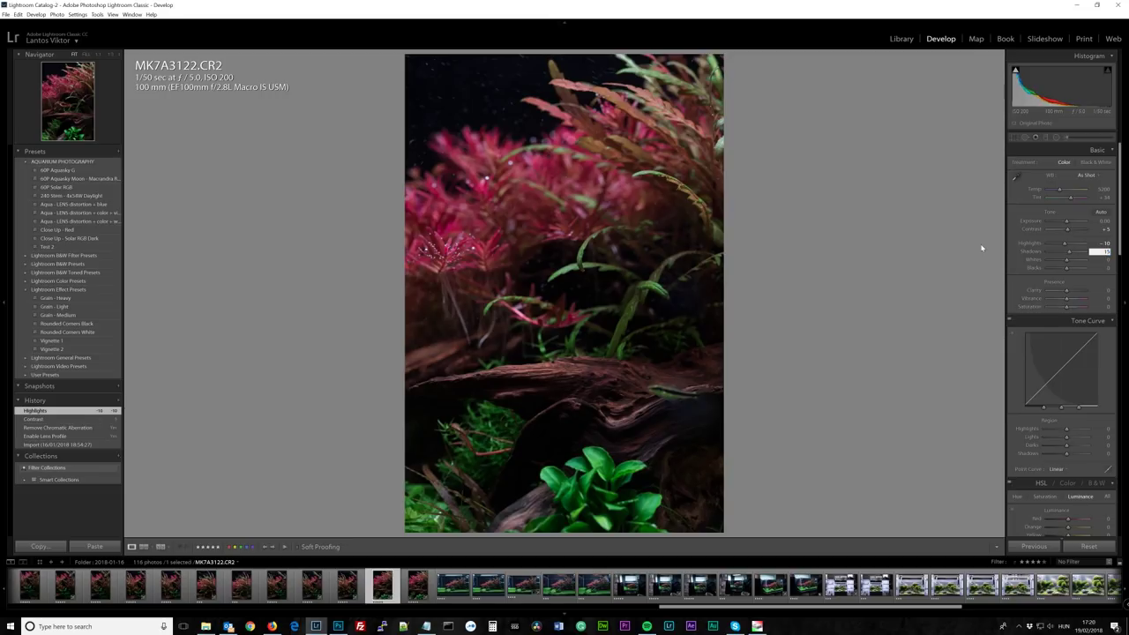
pyautogui.press('Return')
pyautogui.moveTo(1064, 261)
pyautogui.mouseDown()
pyautogui.moveTo(1055, 264)
pyautogui.moveTo(1070, 263)
pyautogui.mouseUp()
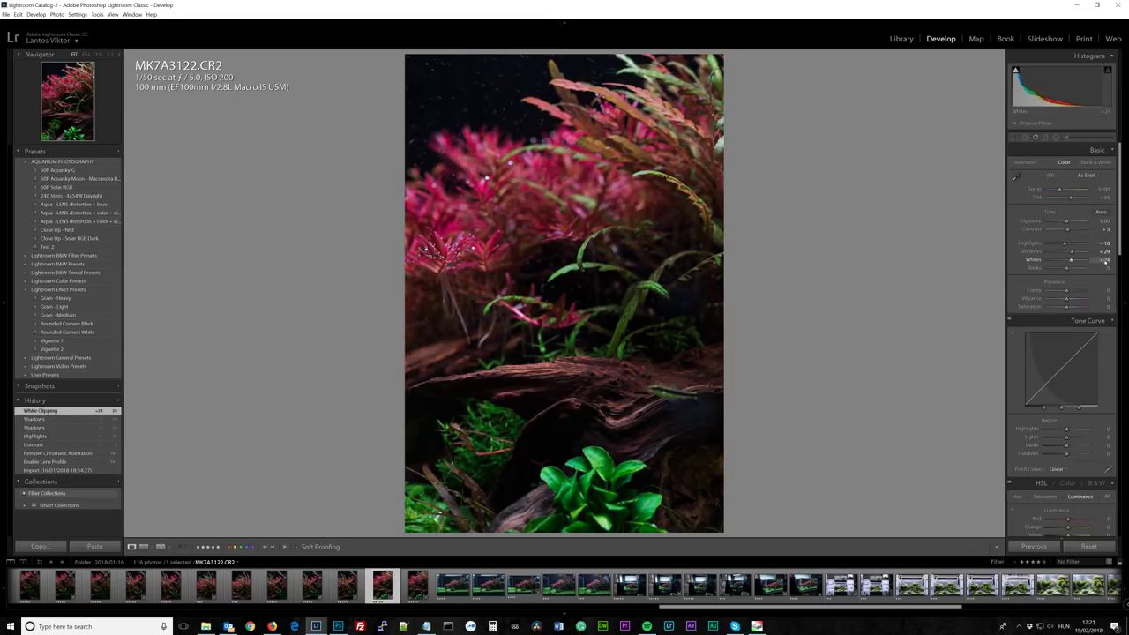
pyautogui.click(1107, 261)
pyautogui.write('10')
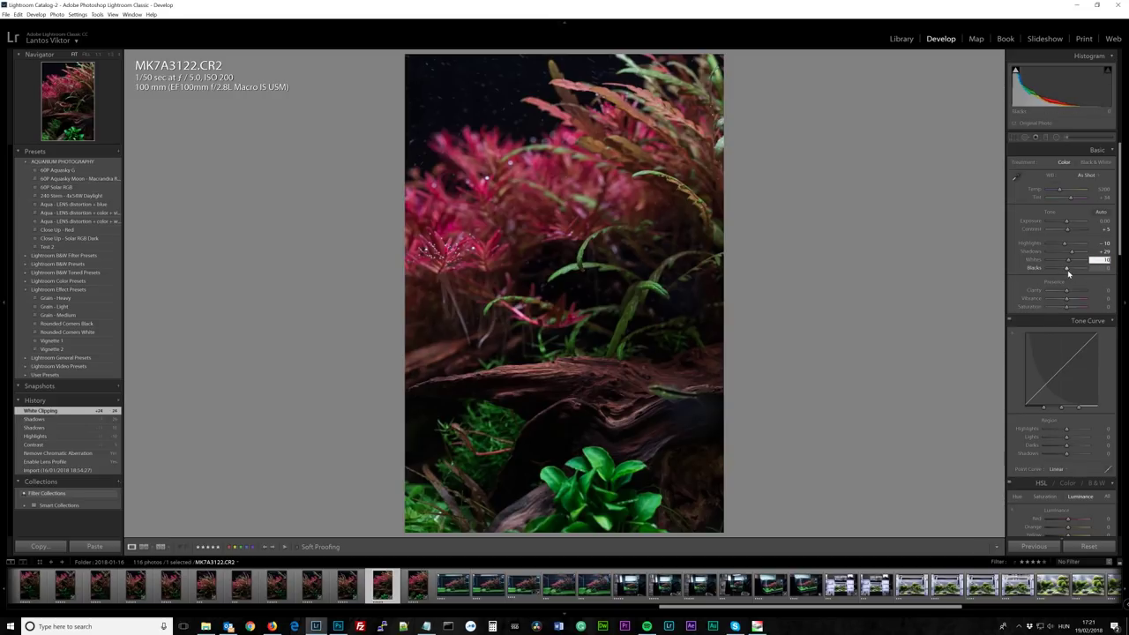
pyautogui.press('Return')
pyautogui.moveTo(1066, 270); pyautogui.dragTo(1065, 271)
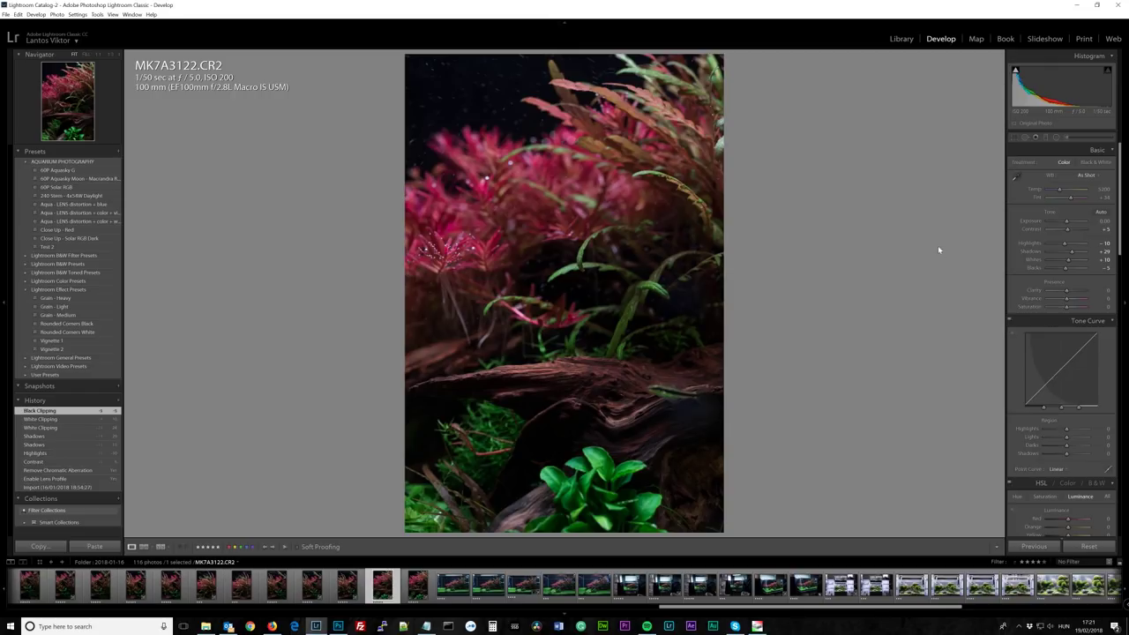
# - Set exposure to +0.10, clarity to +5 and vibrance to +5
pyautogui.click(1097, 220)
pyautogui.click(1098, 220)
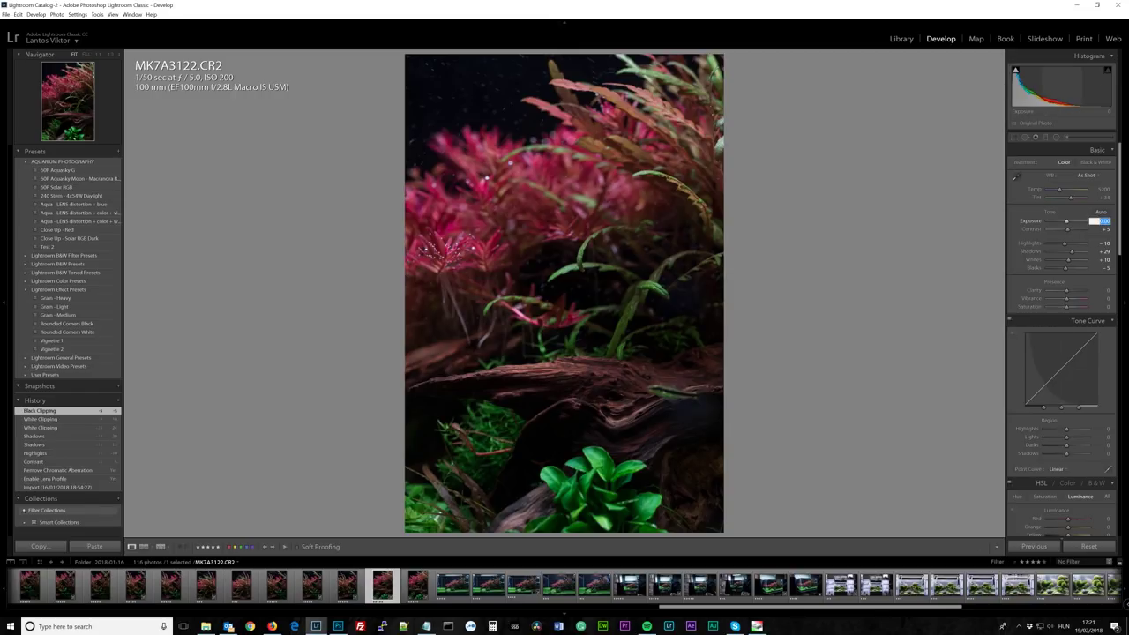
pyautogui.write('0.10')
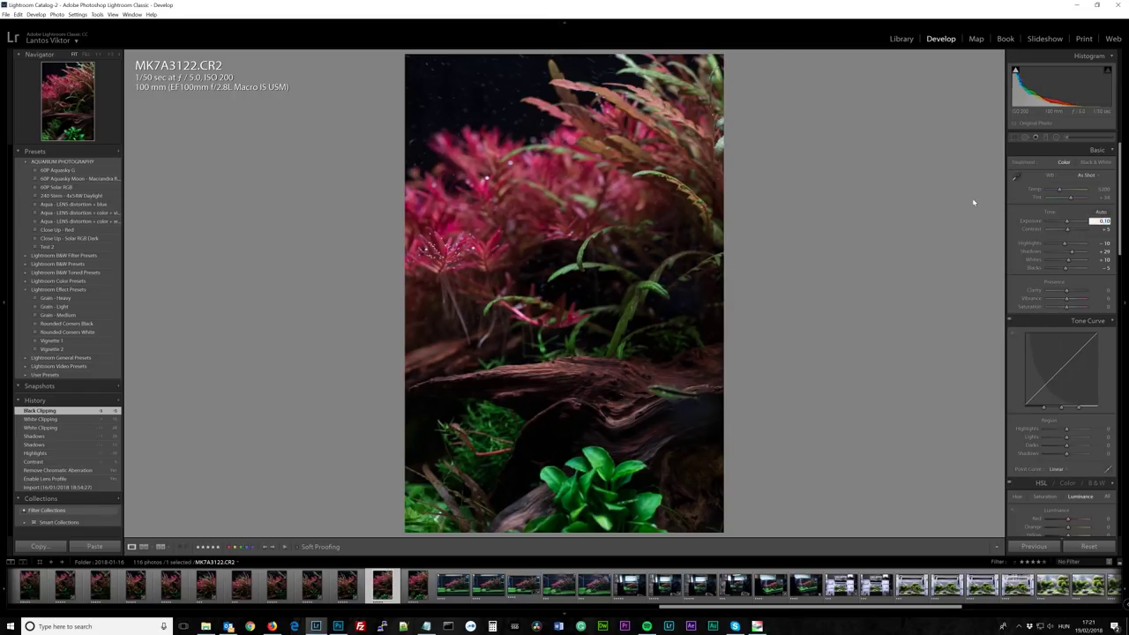
pyautogui.click(1097, 290)
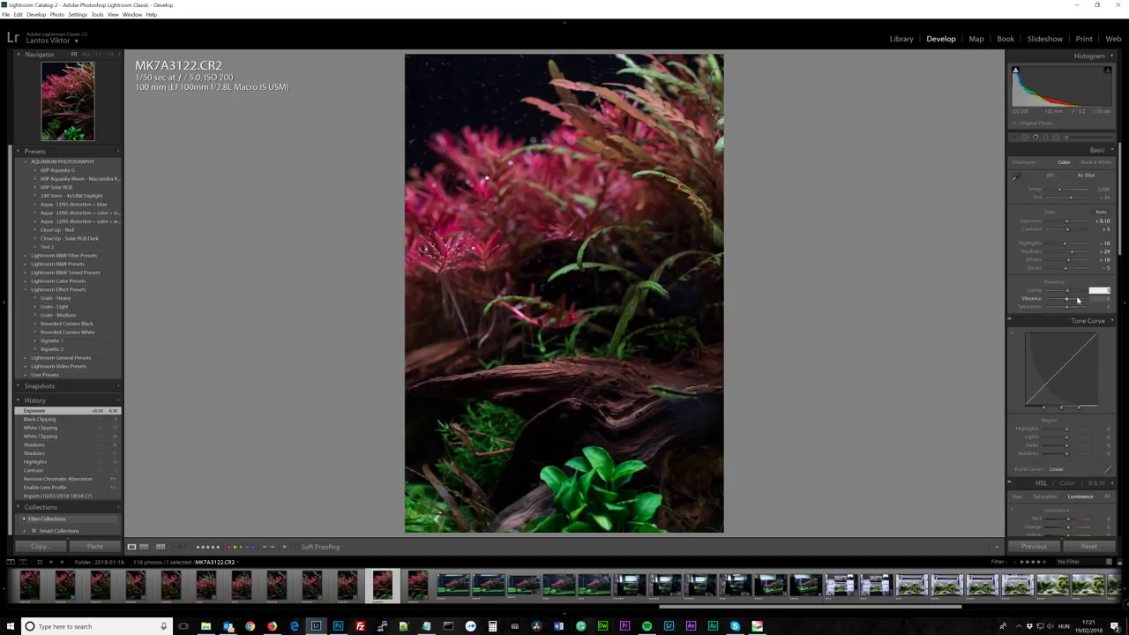
pyautogui.write('5')
pyautogui.press('Tab')
pyautogui.write('5')
pyautogui.press('Return')
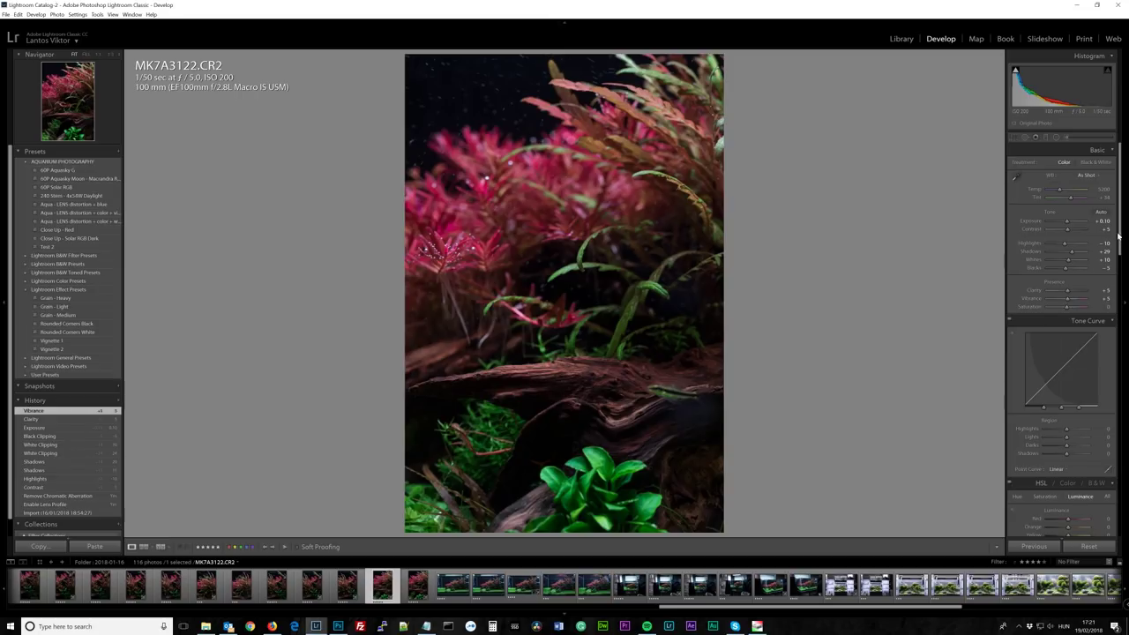
# - Set the split-toning highlights of MK7A3122.CR2 to Hue 19 and Saturation 27
pyautogui.scroll(-1, 1120, 244)
pyautogui.scroll(-10, 1120, 244)
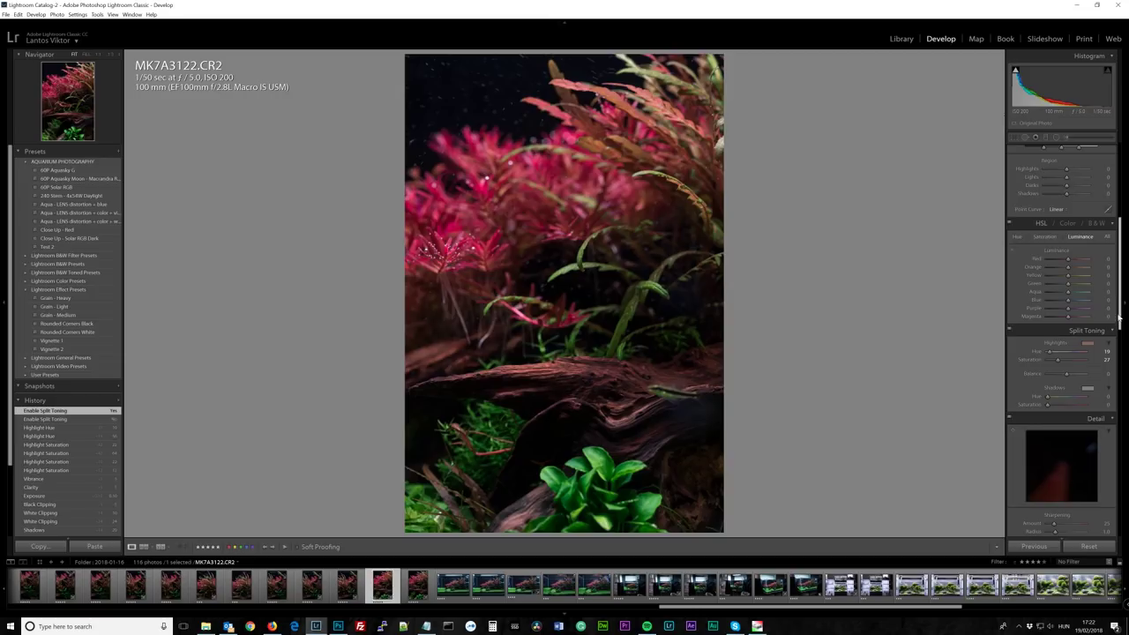
pyautogui.moveTo(1120, 319); pyautogui.dragTo(1123, 222)
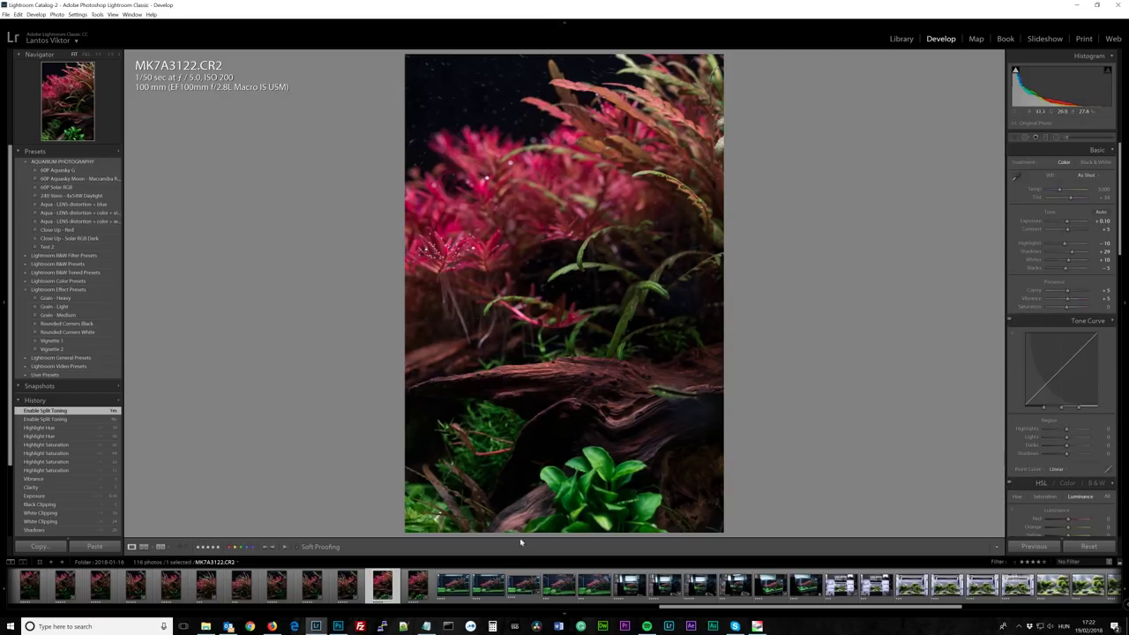
# - Send MK7A3122.CR2 to Photoshop CC 2018 and switch on its Brightness/Contrast layer
pyautogui.rightClick(381, 586)
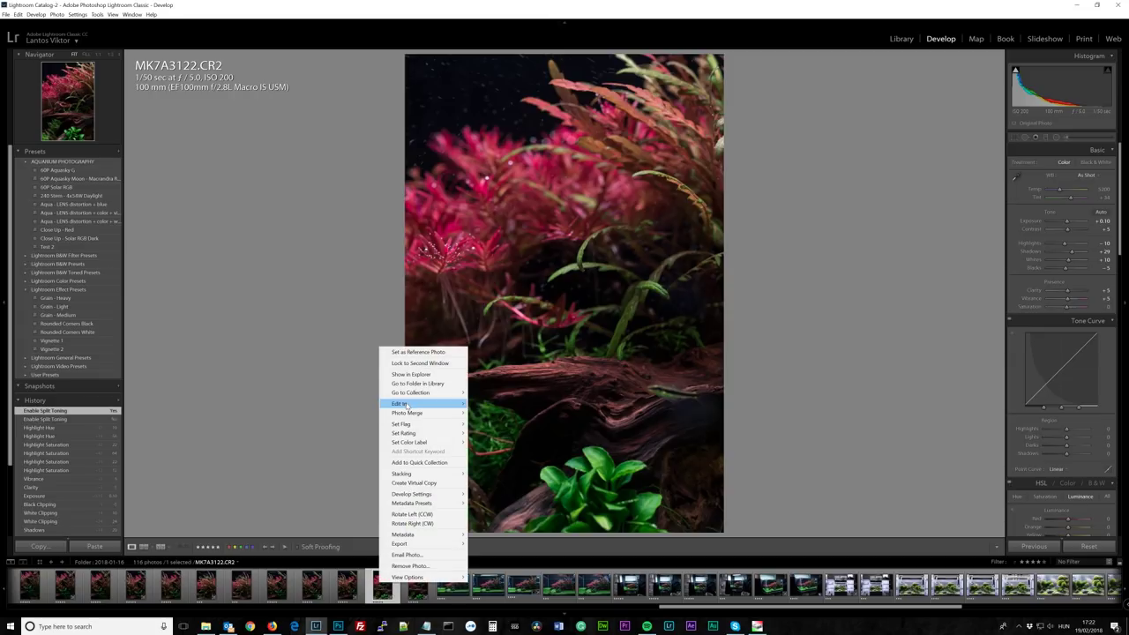
pyautogui.moveTo(441, 403)
pyautogui.click(482, 404)
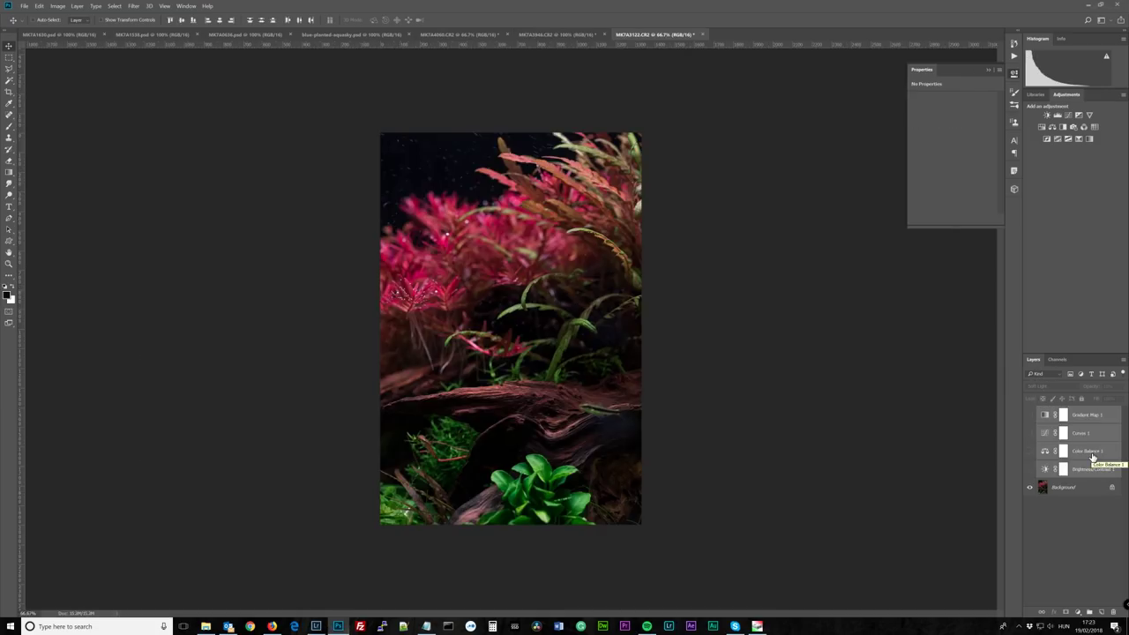
pyautogui.click(1028, 472)
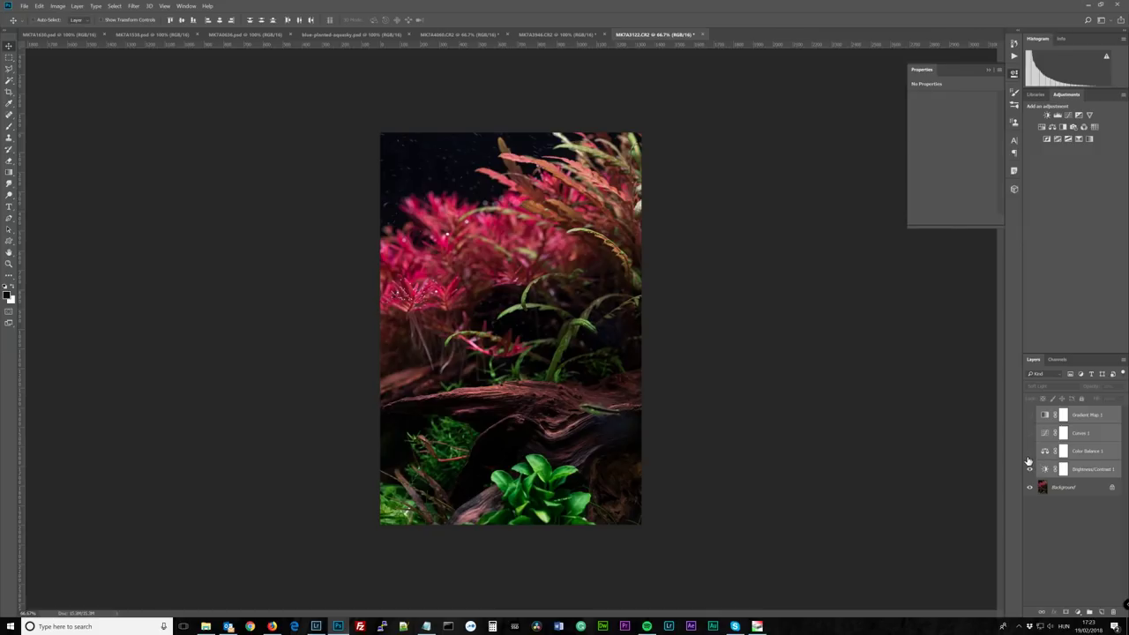
# - Raise the Brightness/Contrast 1 contrast to 17 and turn on the Color Balance and Curves layers
pyautogui.click(1045, 470)
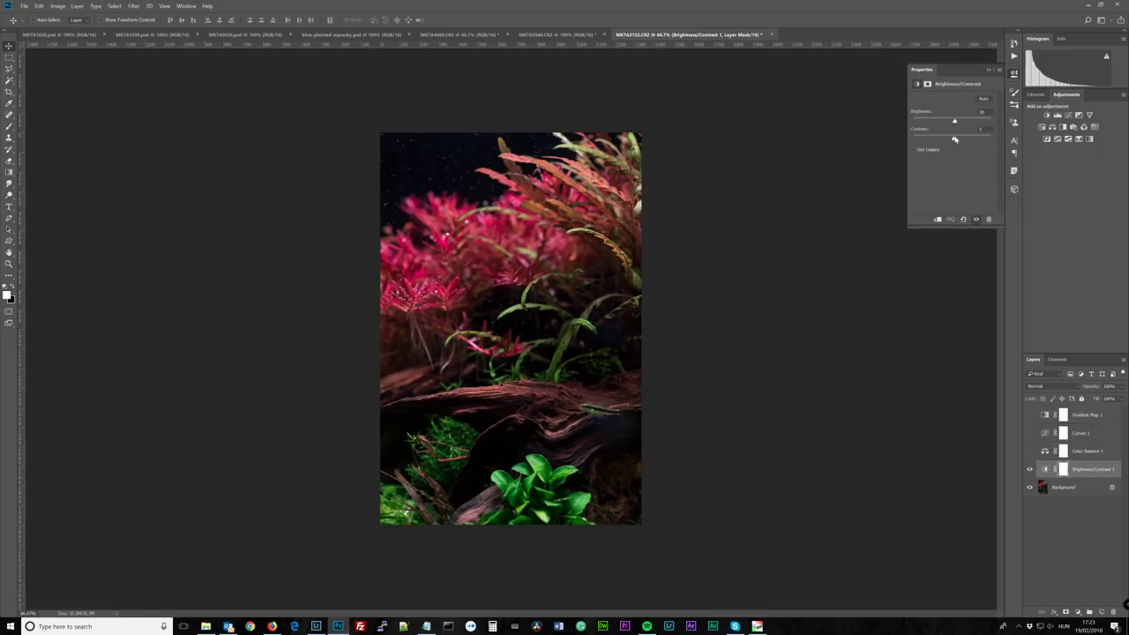
pyautogui.moveTo(954, 139); pyautogui.dragTo(958, 139)
pyautogui.click(1029, 450)
pyautogui.click(1029, 433)
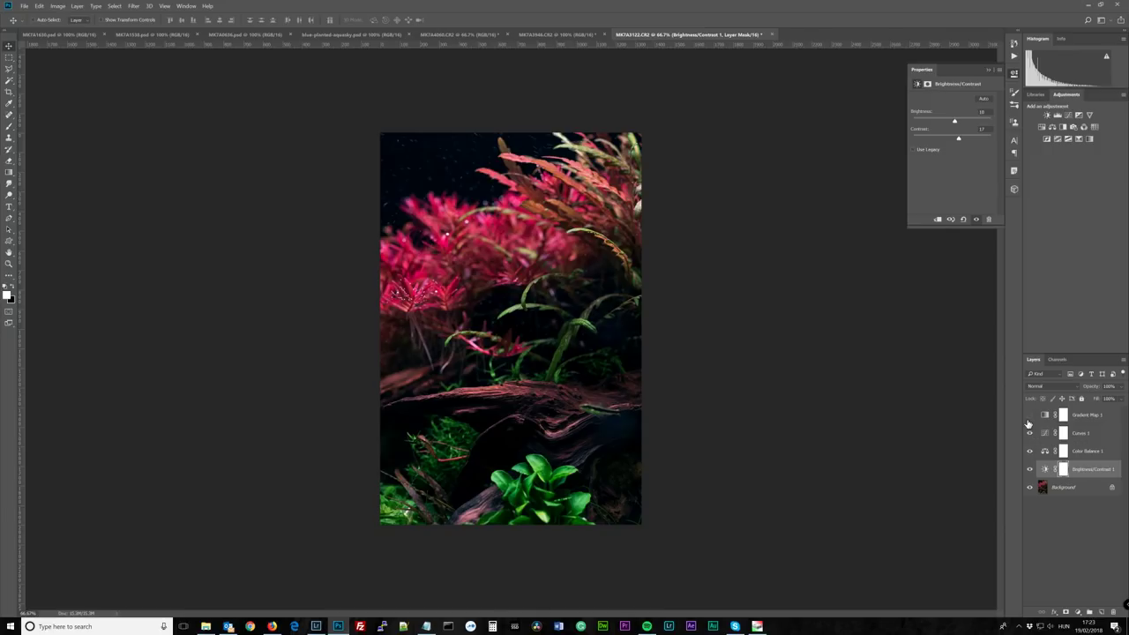
pyautogui.click(1044, 433)
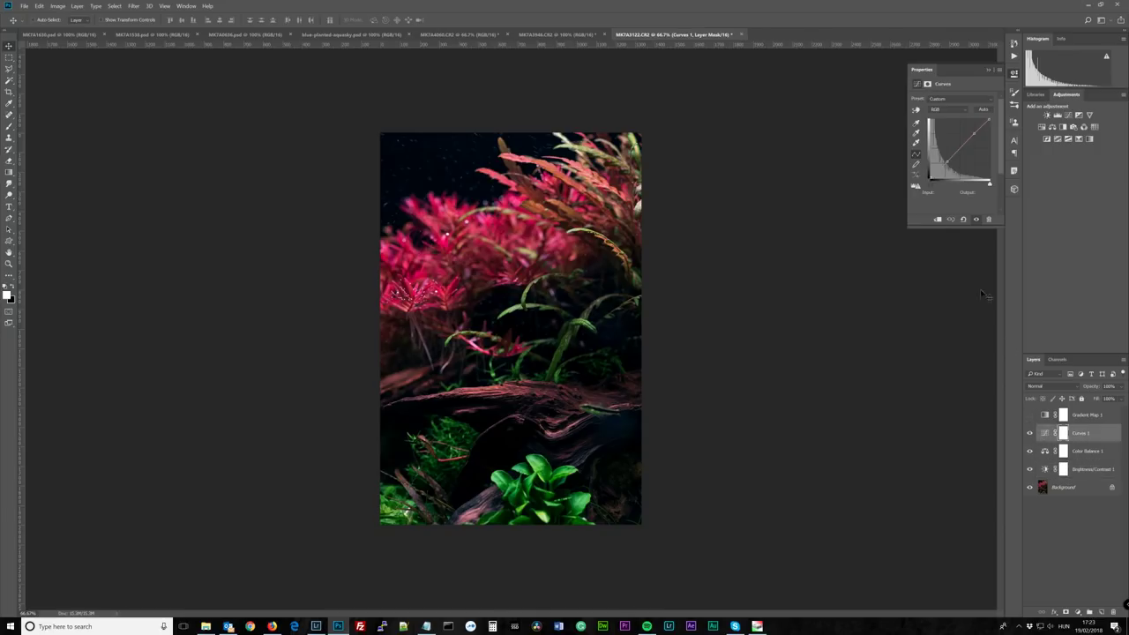
# - Check the Red and Green Curves channels, return to RGB, then select Gradient Map 1
pyautogui.click(961, 108)
pyautogui.click(940, 120)
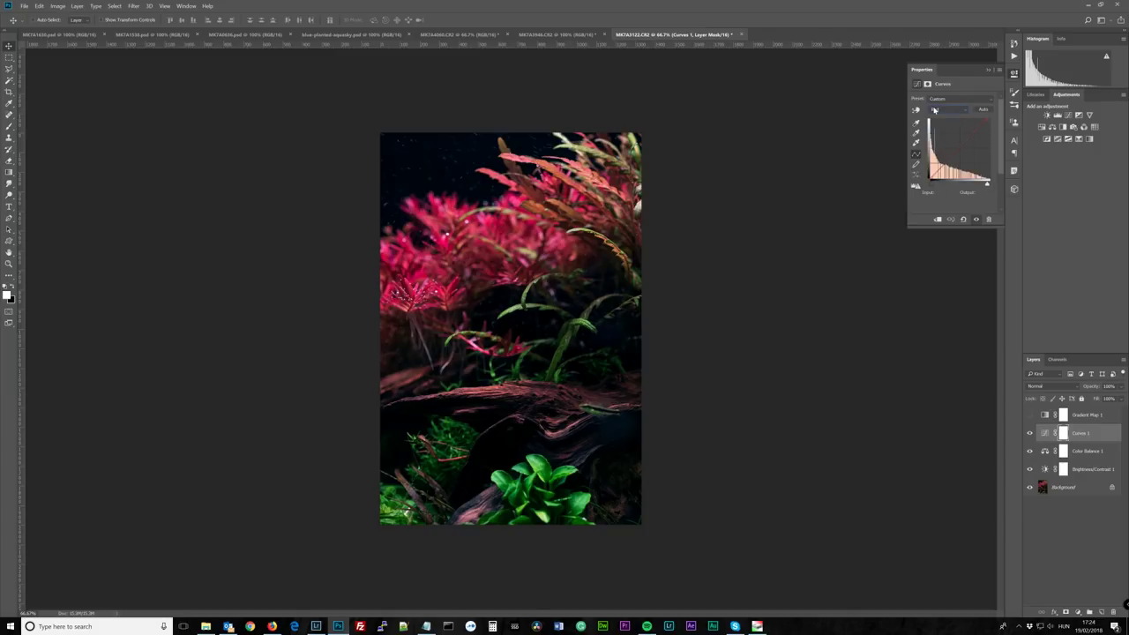
pyautogui.click(934, 109)
pyautogui.click(939, 134)
pyautogui.hotkey('alt', '2')
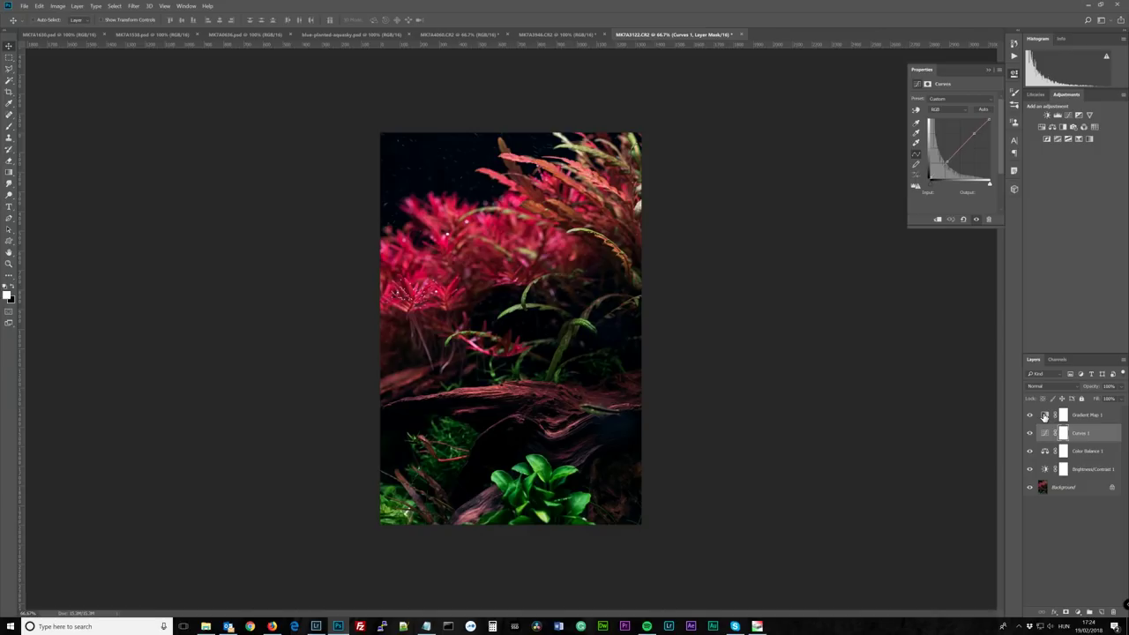
pyautogui.click(1044, 417)
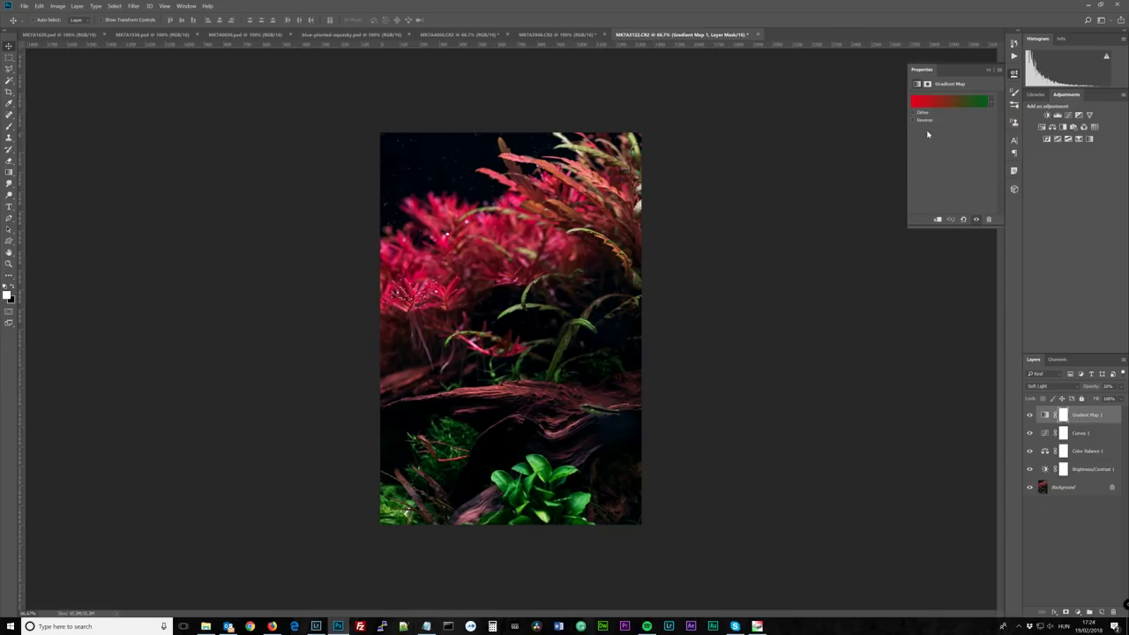
pyautogui.click(991, 107)
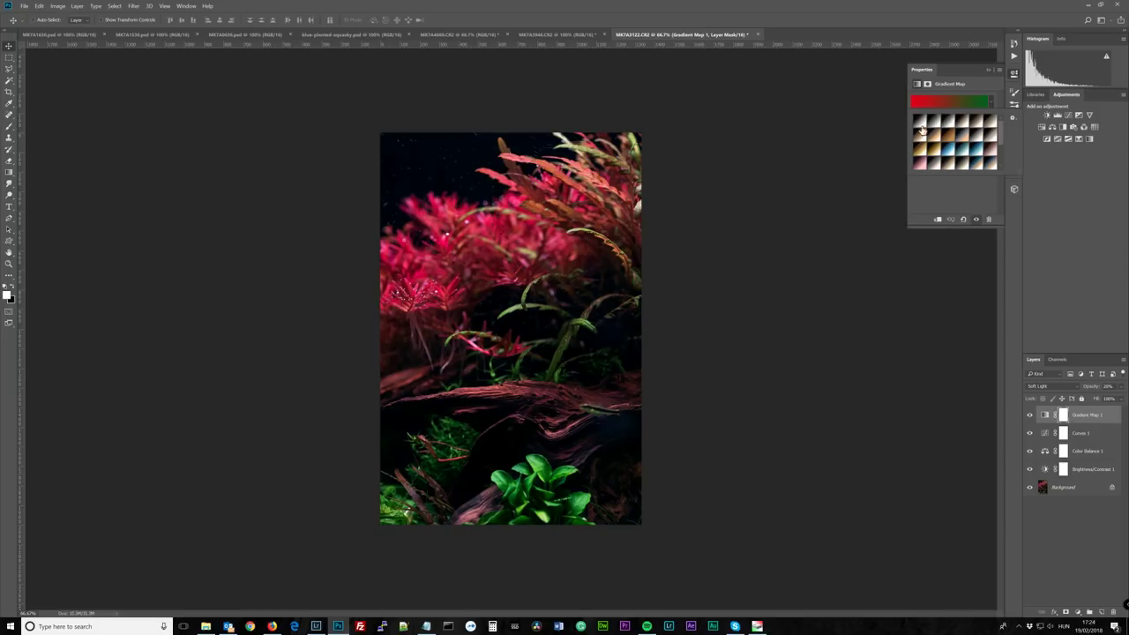
pyautogui.click(952, 189)
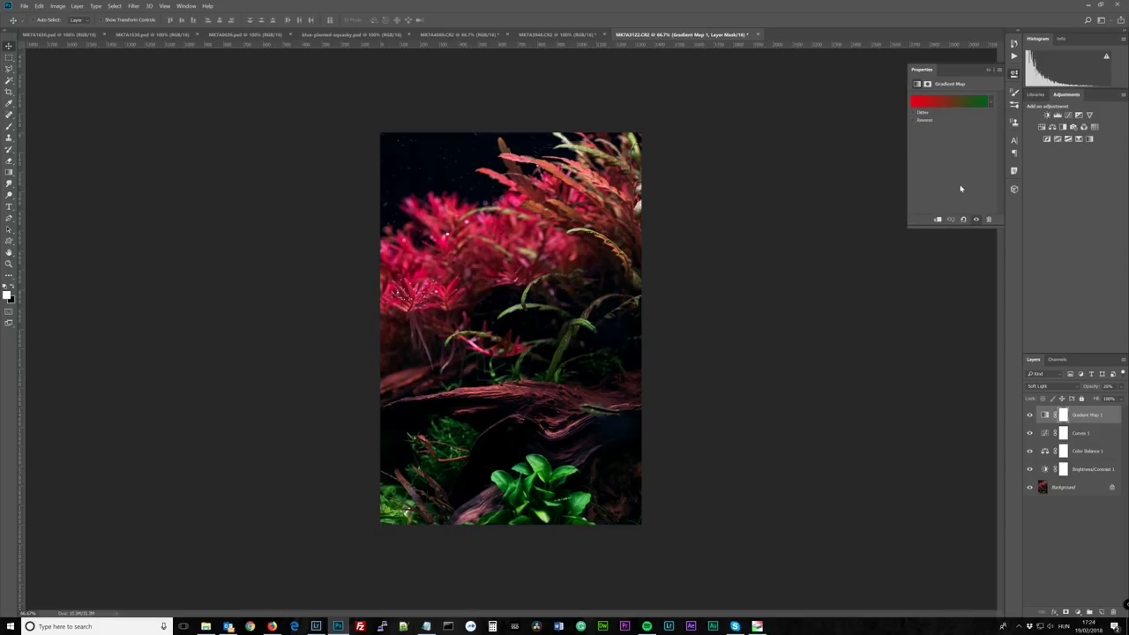
pyautogui.click(1030, 415)
pyautogui.click(1029, 416)
pyautogui.click(1029, 417)
pyautogui.click(1029, 417)
pyautogui.click(1030, 418)
pyautogui.click(1029, 418)
pyautogui.click(1040, 386)
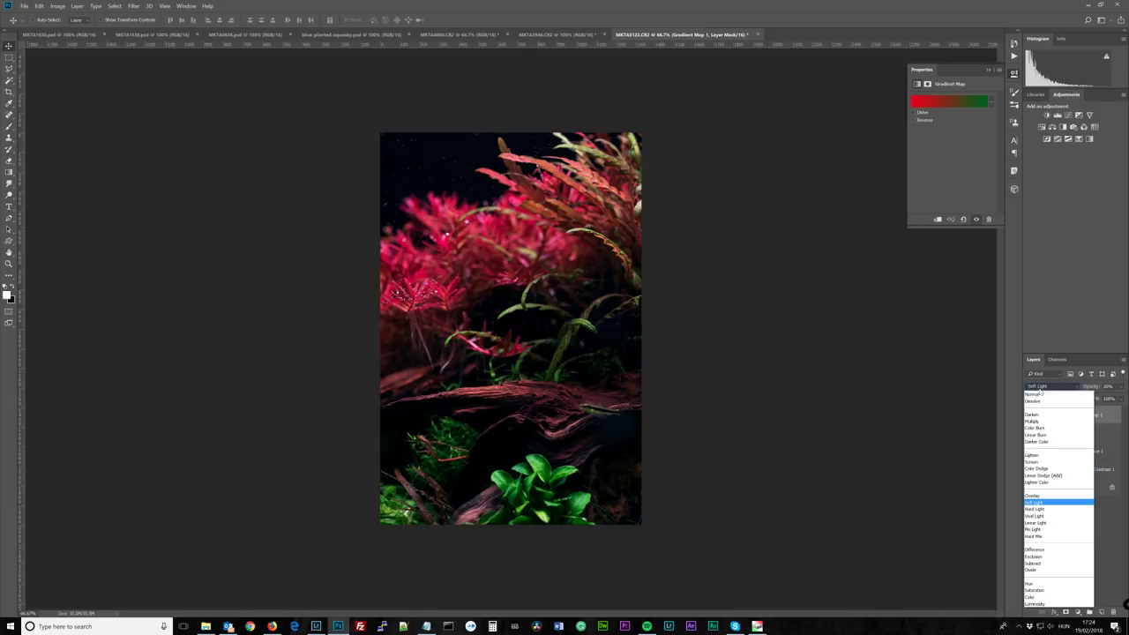
pyautogui.click(1040, 388)
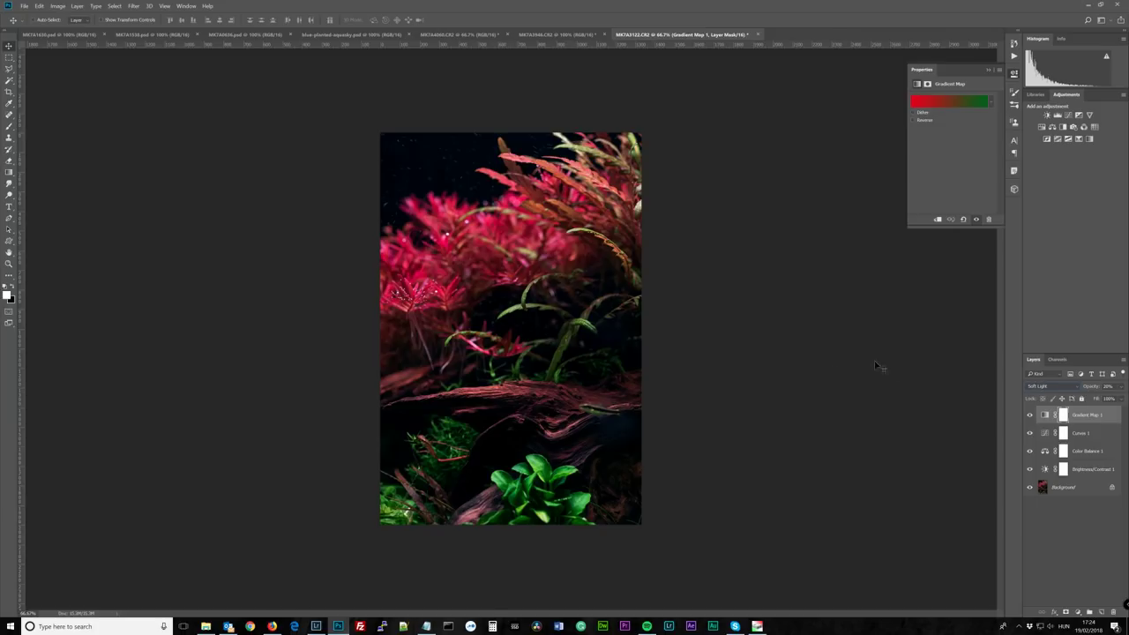
pyautogui.click(1121, 386)
pyautogui.moveTo(1087, 399); pyautogui.dragTo(1113, 397)
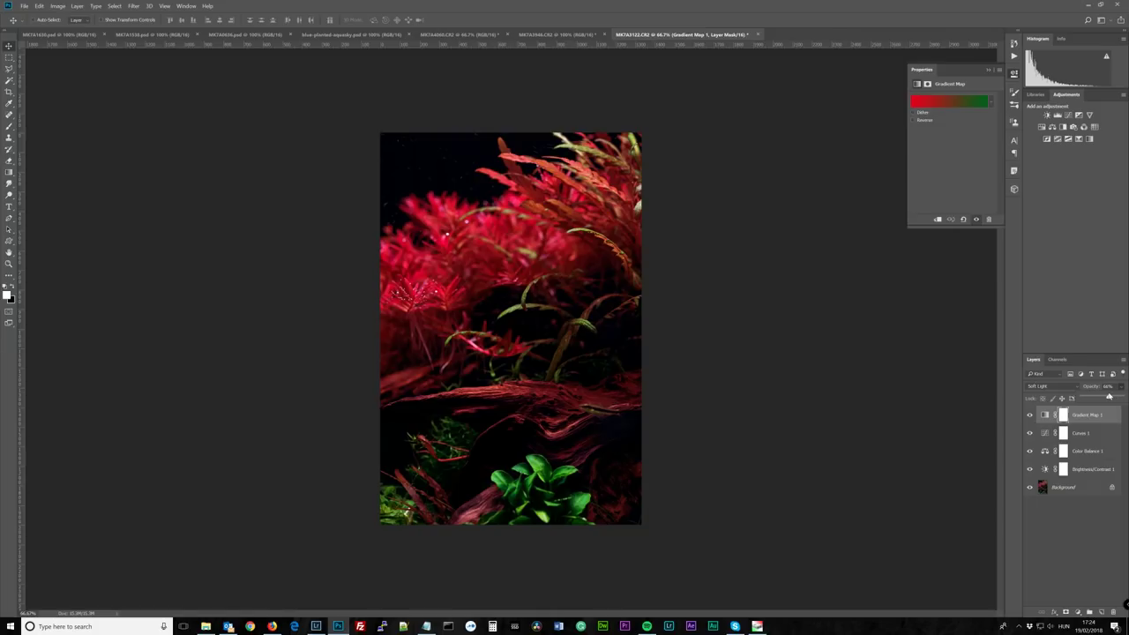
pyautogui.moveTo(1104, 396); pyautogui.dragTo(1086, 399)
pyautogui.write('20')
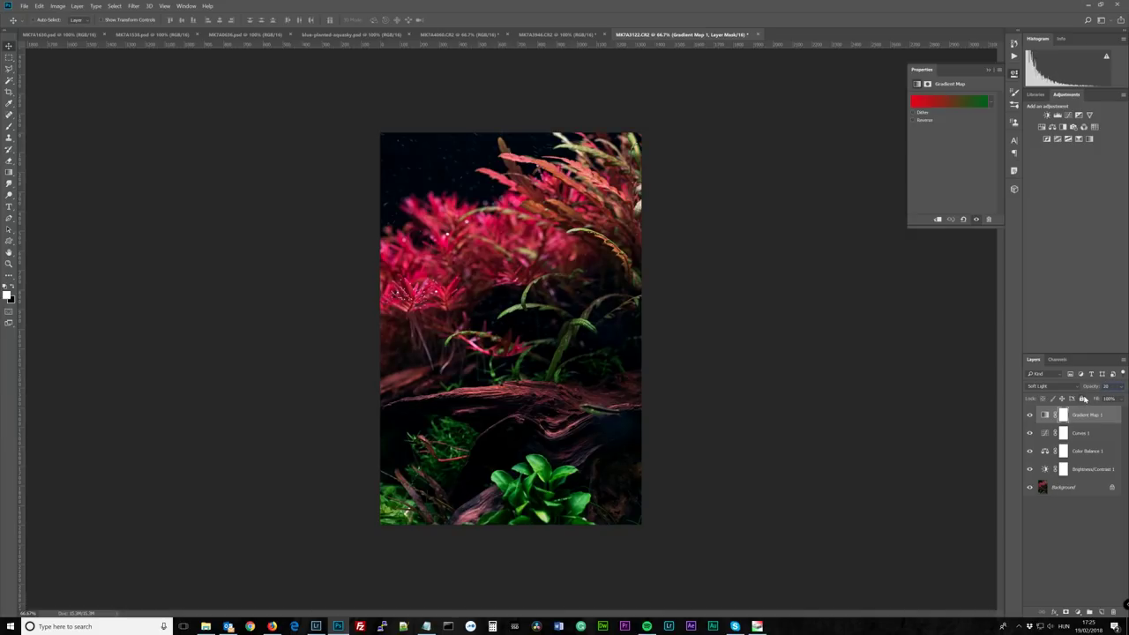
pyautogui.click(1061, 523)
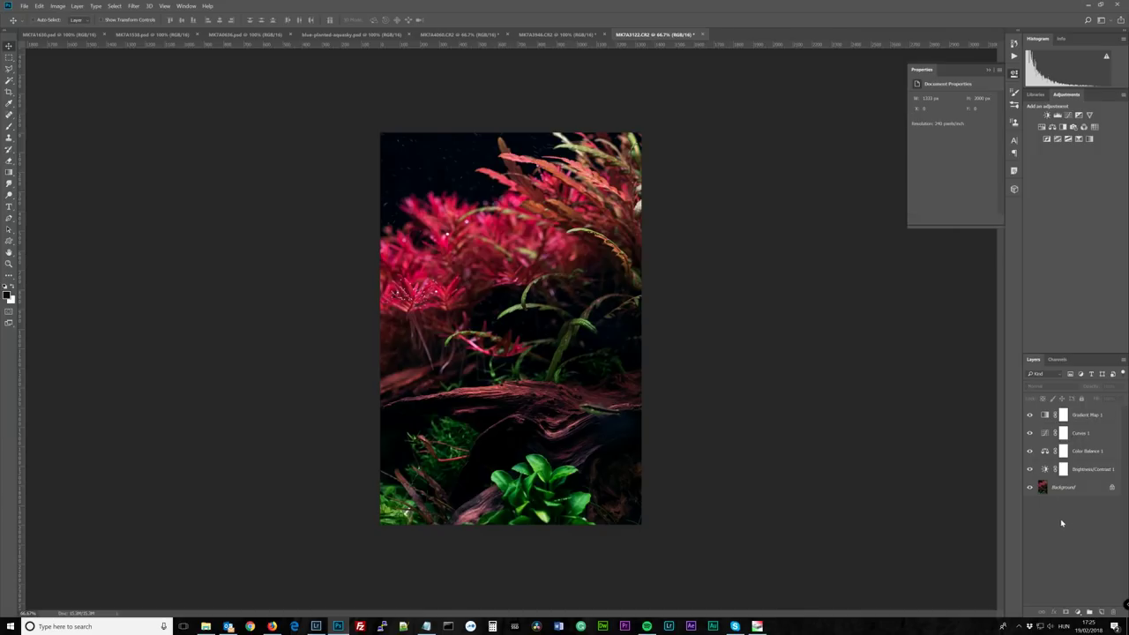
pyautogui.click(1031, 415)
pyautogui.moveTo(1031, 419); pyautogui.dragTo(1029, 475)
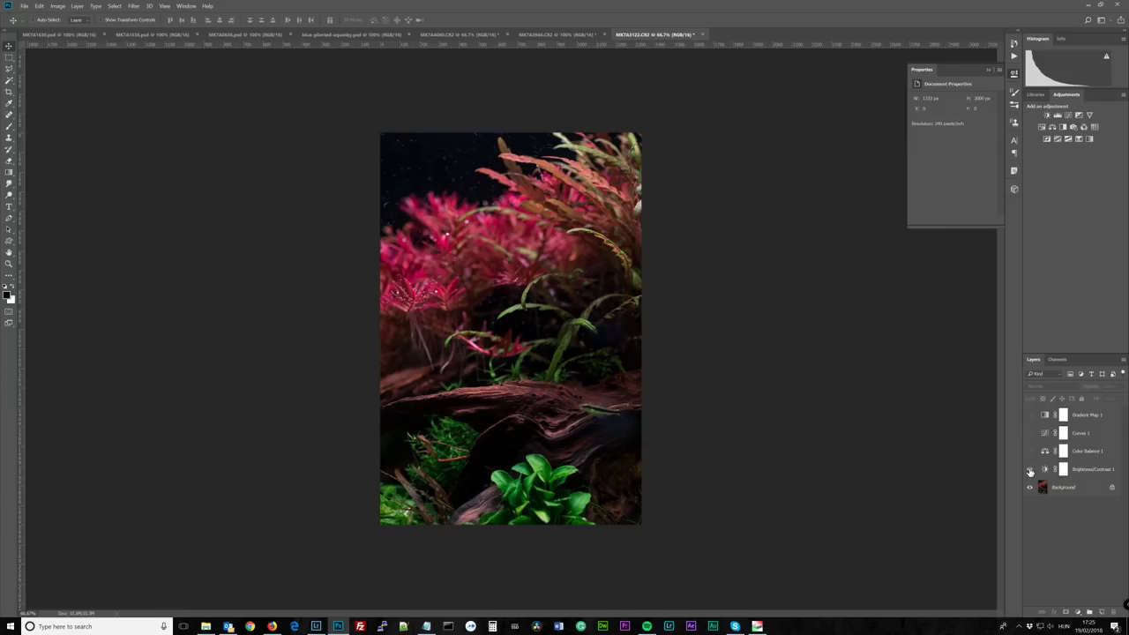
pyautogui.moveTo(1030, 472); pyautogui.dragTo(1030, 415)
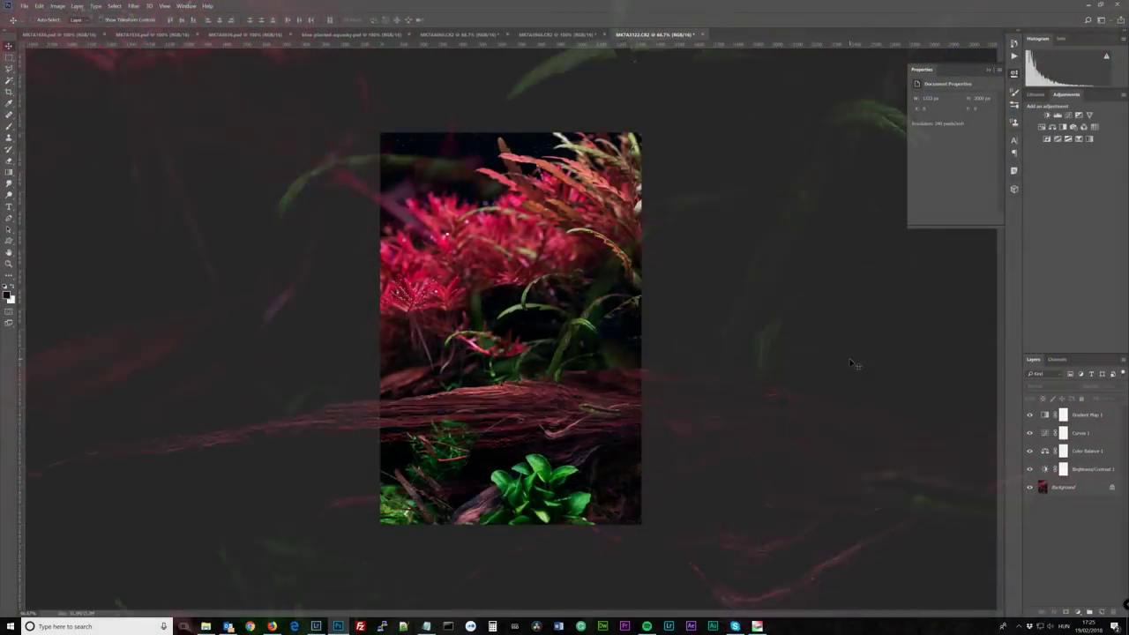
pyautogui.hotkey('ctrl', '1')
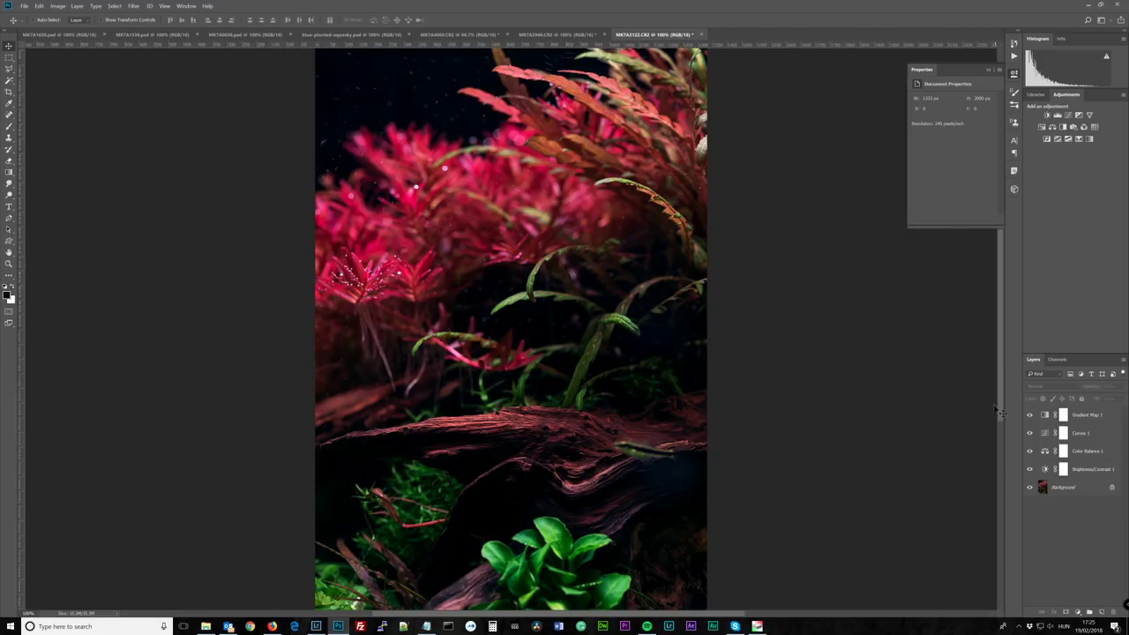
pyautogui.moveTo(1030, 418); pyautogui.dragTo(1026, 472)
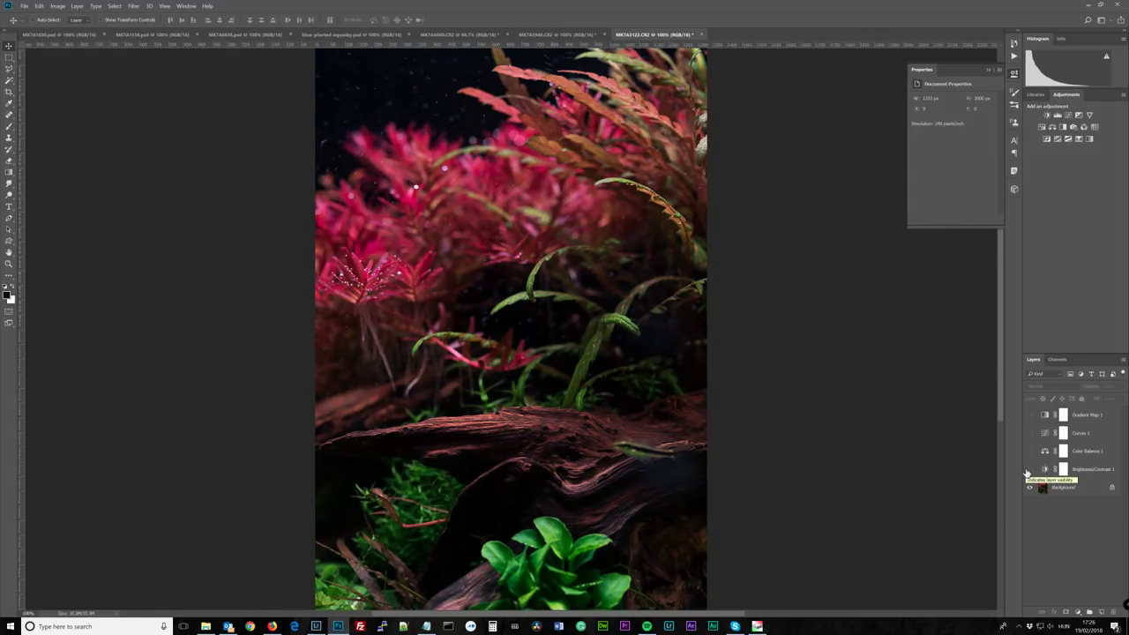
pyautogui.moveTo(1029, 472); pyautogui.dragTo(1029, 416)
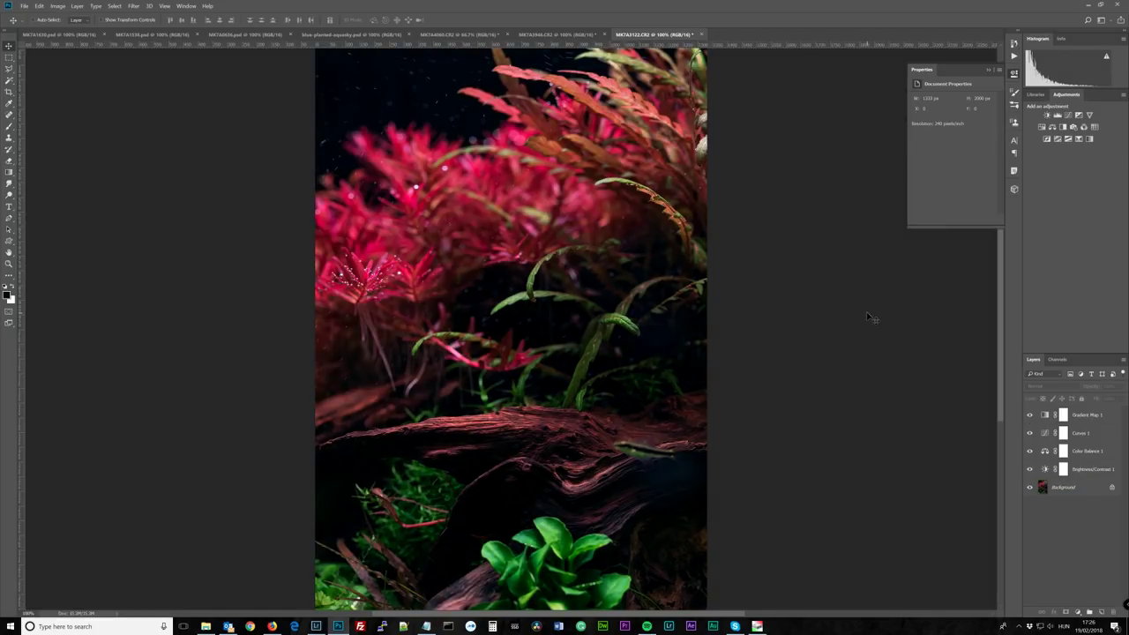
pyautogui.hotkey('ctrl', '-')
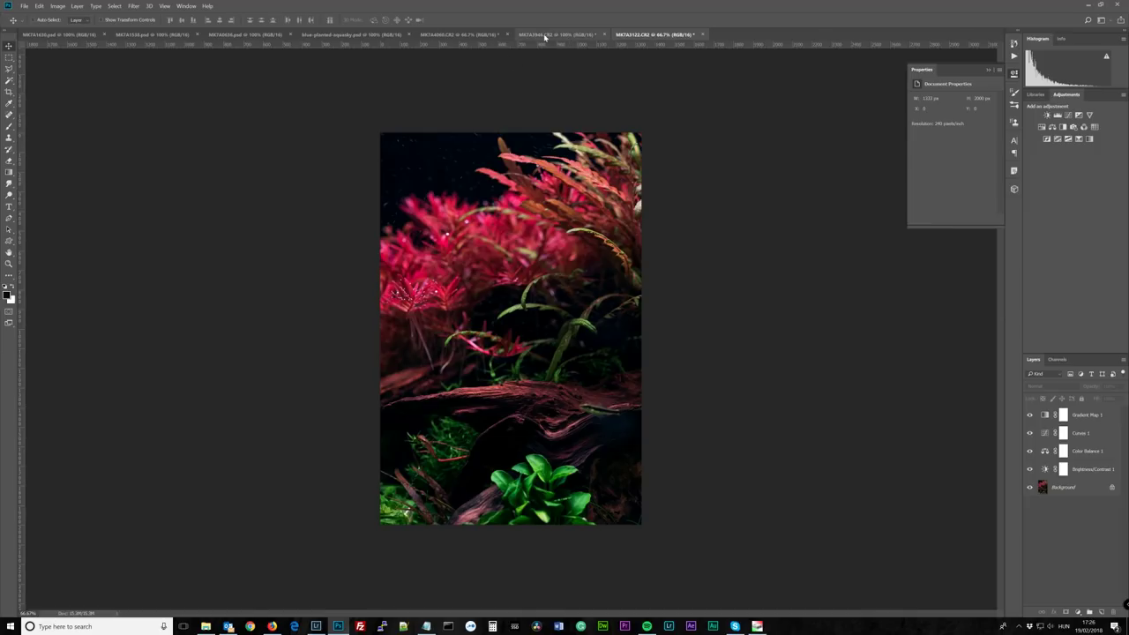
# - Compare the wide planted-tank and rock aquascape images, ending on the planted tank MK7A3946
pyautogui.click(543, 35)
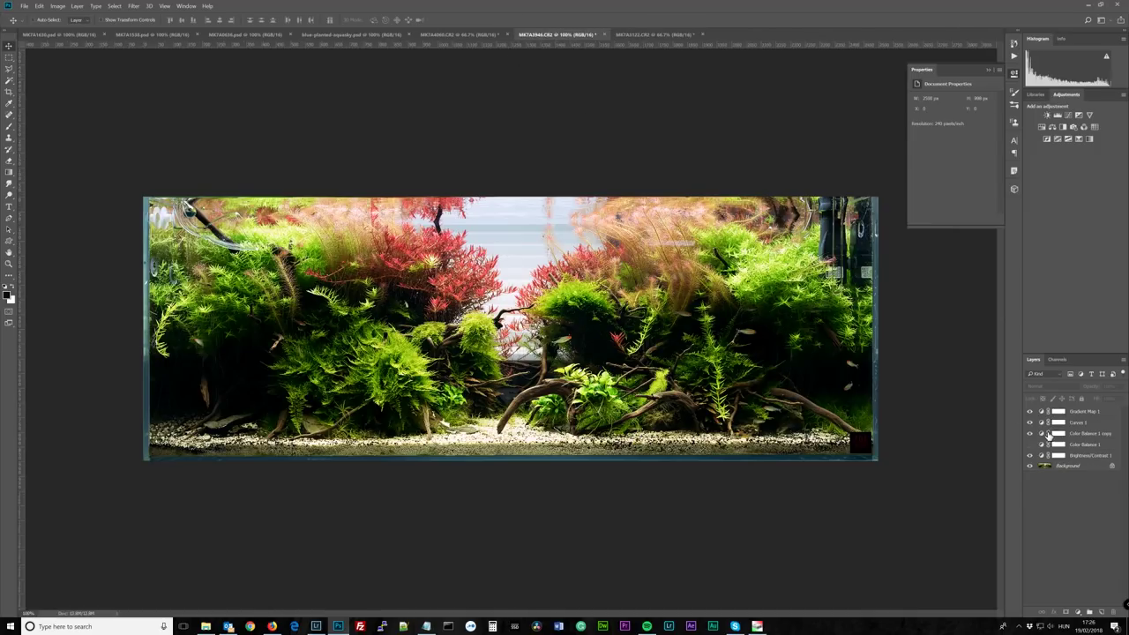
pyautogui.click(456, 34)
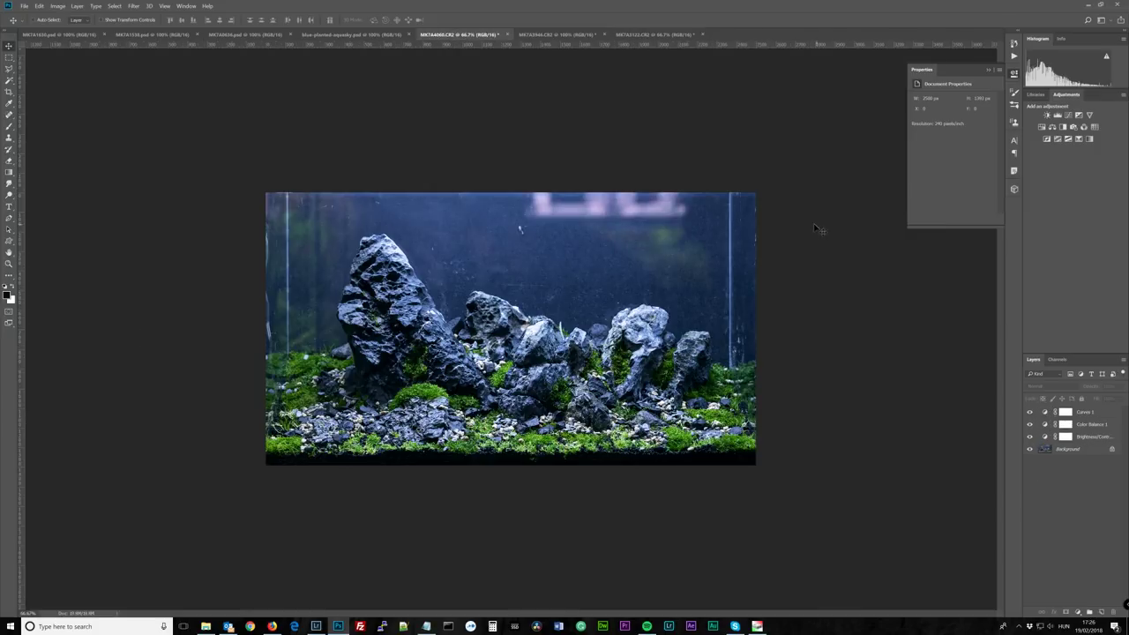
pyautogui.click(558, 34)
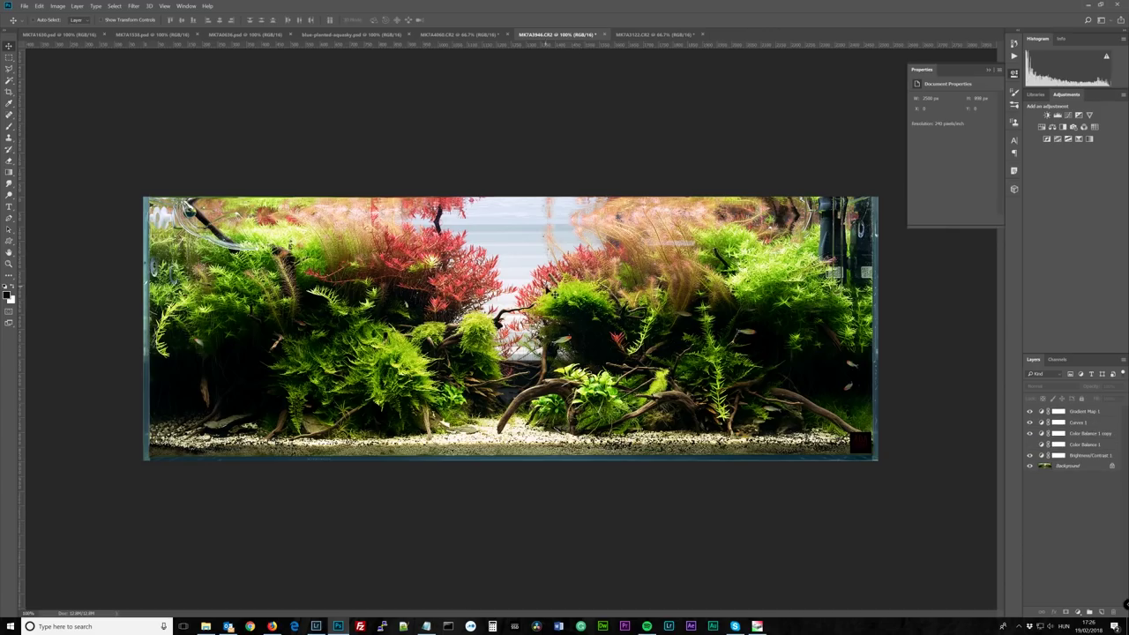
# - Lower the Brightness/Contrast 1 brightness slightly below zero, then return to the rock aquascape image
pyautogui.click(1042, 456)
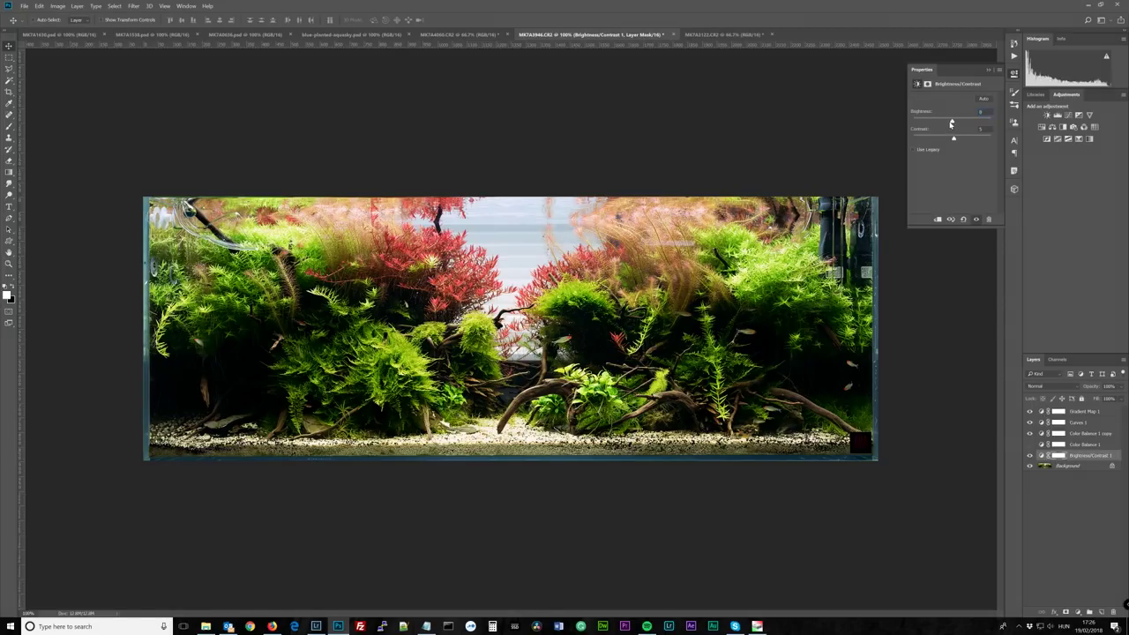
pyautogui.moveTo(952, 125); pyautogui.dragTo(948, 123)
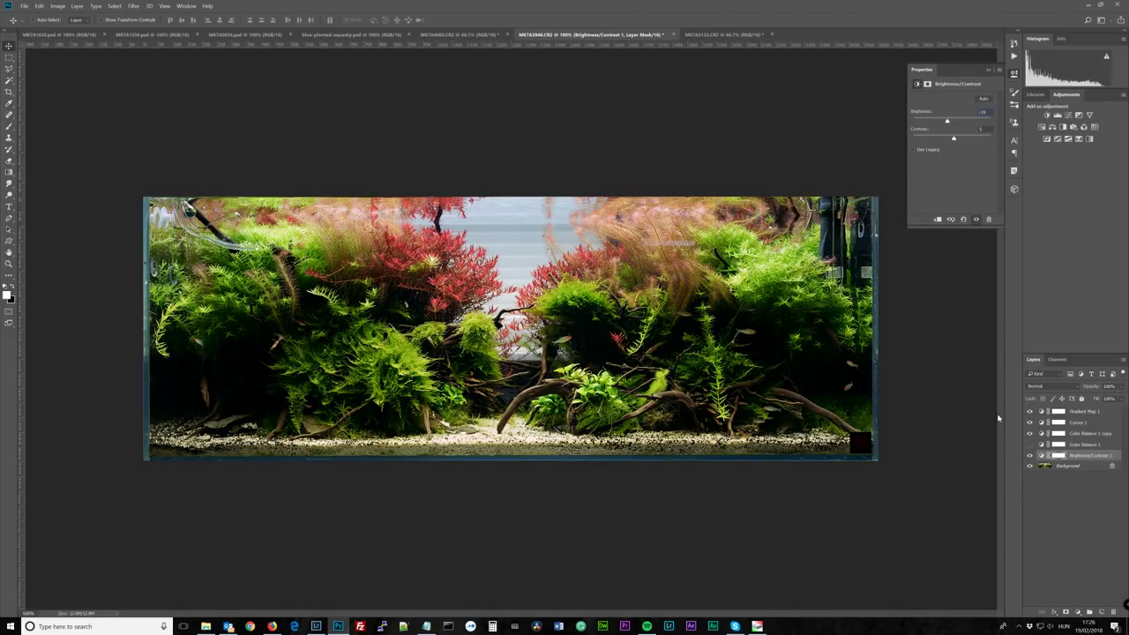
pyautogui.click(1074, 510)
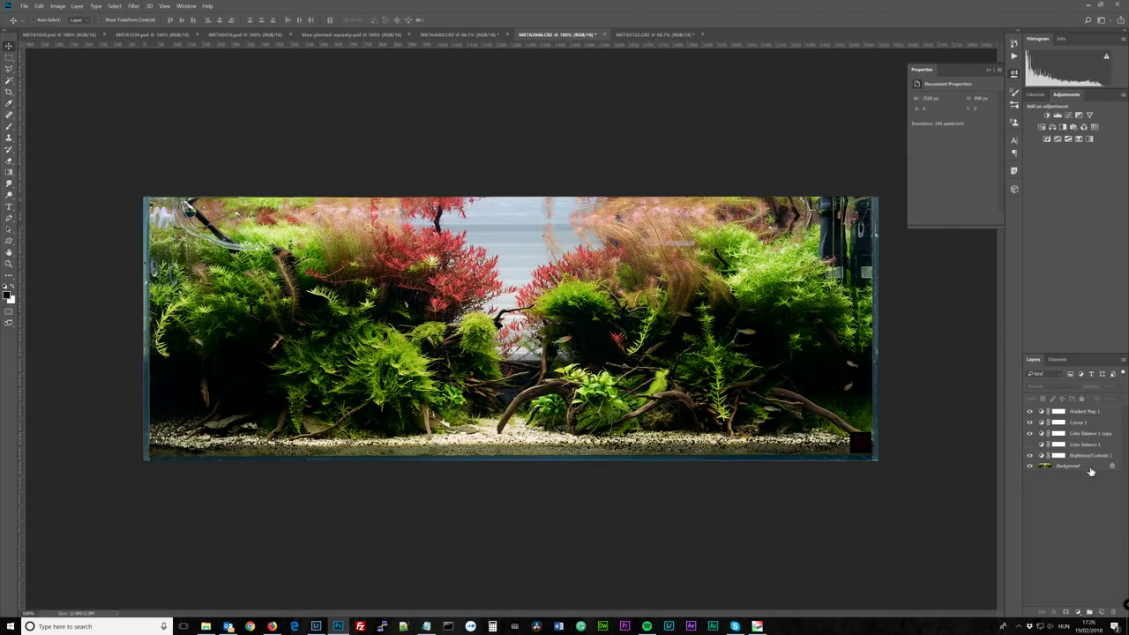
pyautogui.click(989, 70)
pyautogui.click(465, 35)
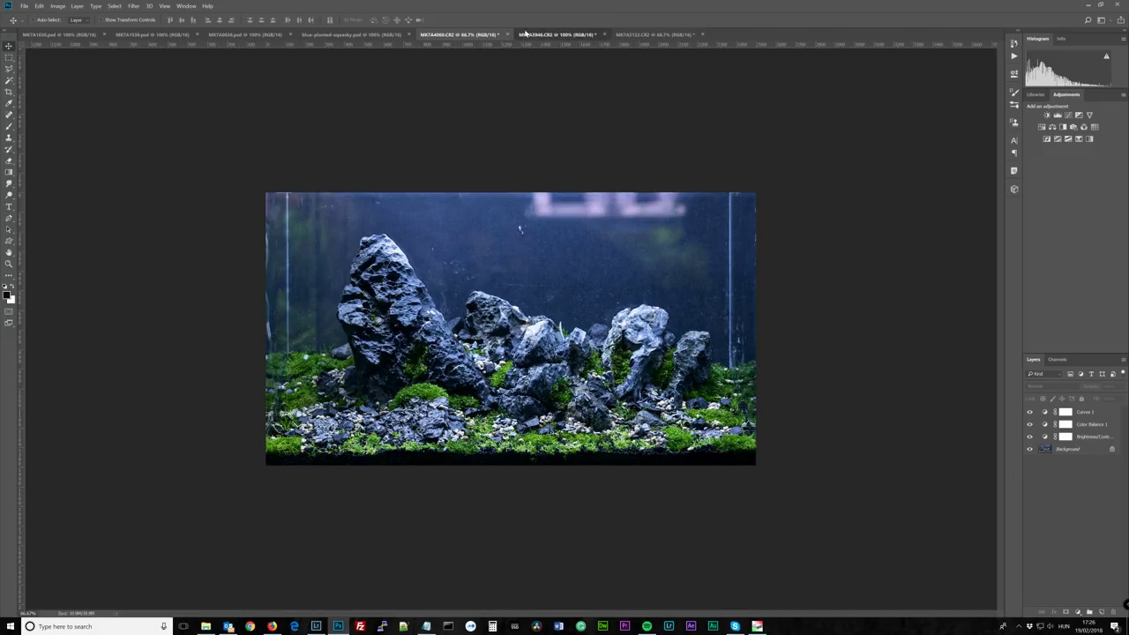
# - Delete the Color Balance 1 layer from the planted-tank image MK7A3946
pyautogui.click(557, 35)
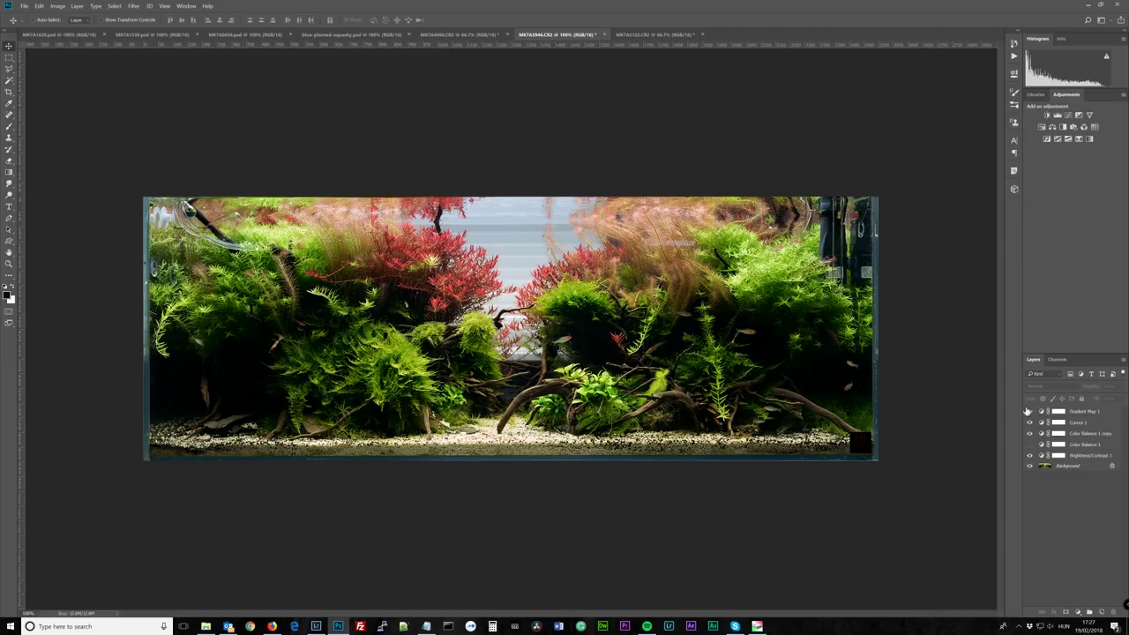
pyautogui.click(1077, 447)
pyautogui.press('Delete')
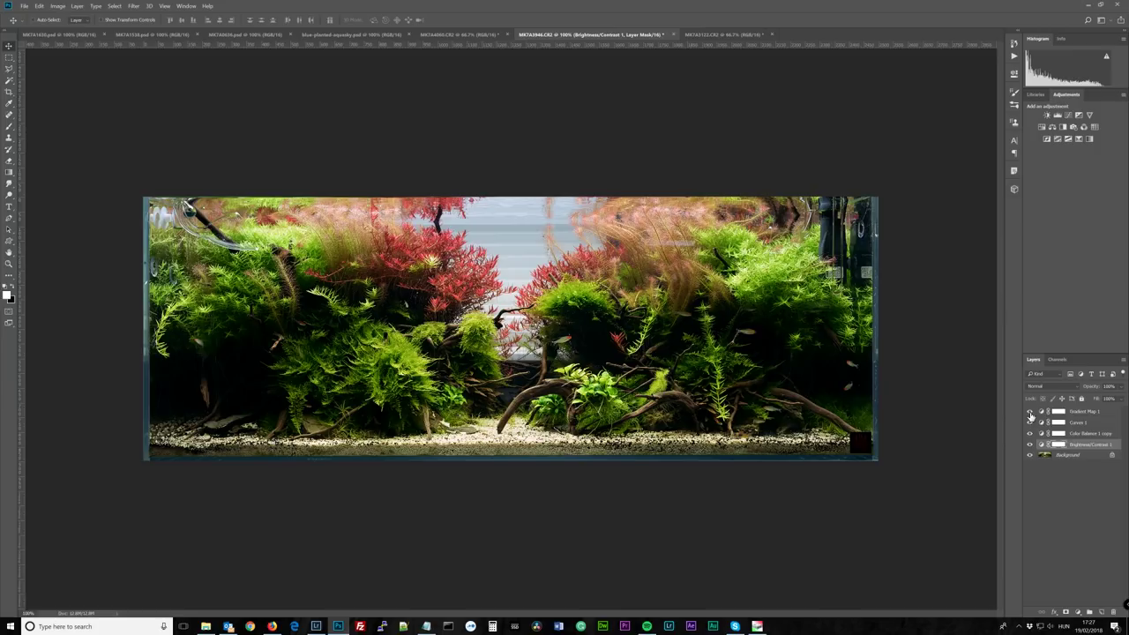
# - Toggle the adjustment layers' visibility for comparison, leaving all four hidden
pyautogui.moveTo(1029, 411); pyautogui.dragTo(1029, 449)
pyautogui.click(1029, 449)
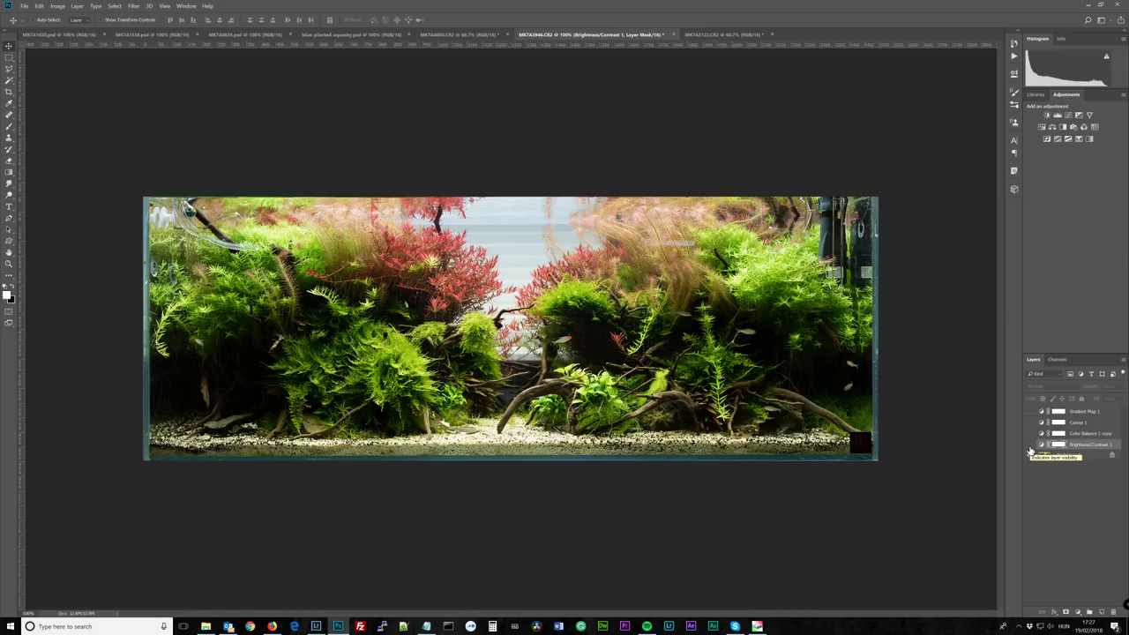
pyautogui.moveTo(1029, 412); pyautogui.dragTo(1029, 444)
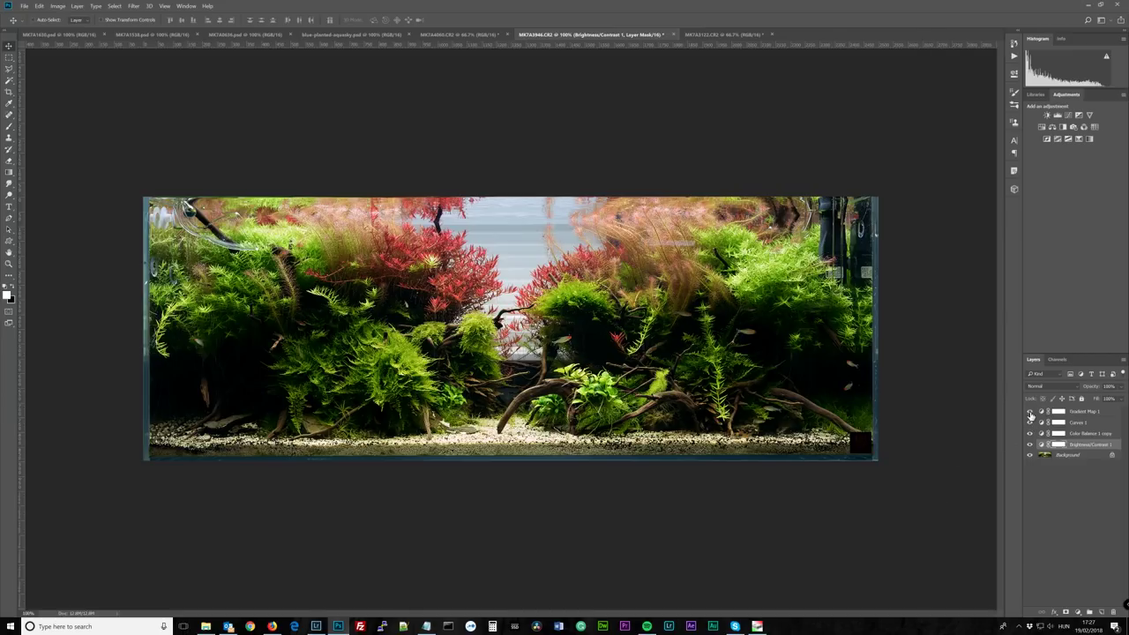
pyautogui.moveTo(1030, 412); pyautogui.dragTo(1026, 451)
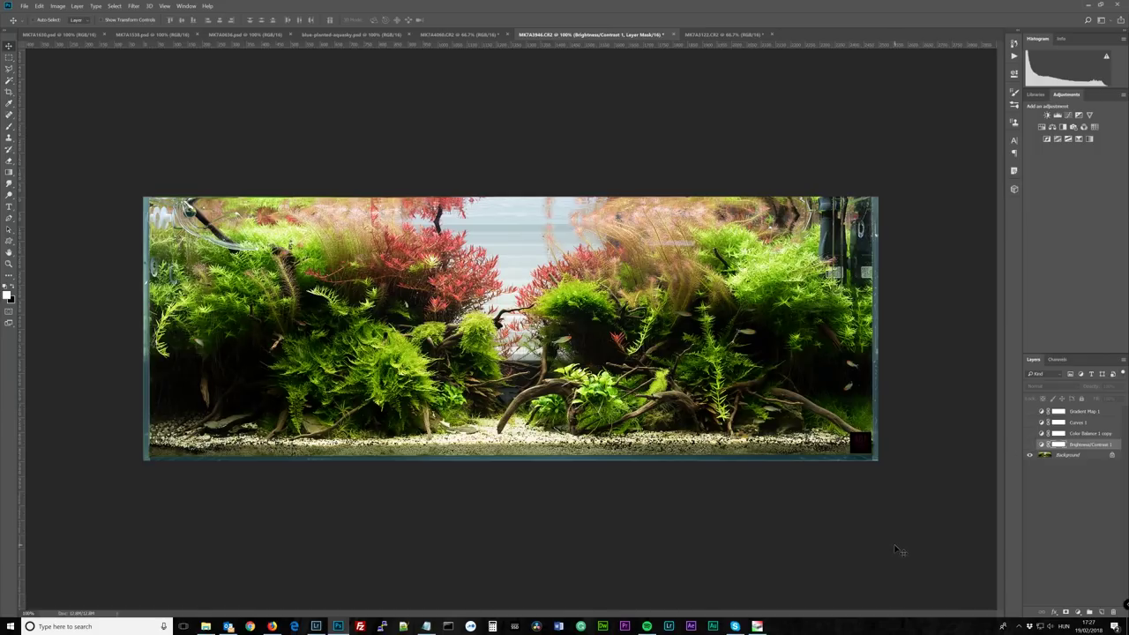
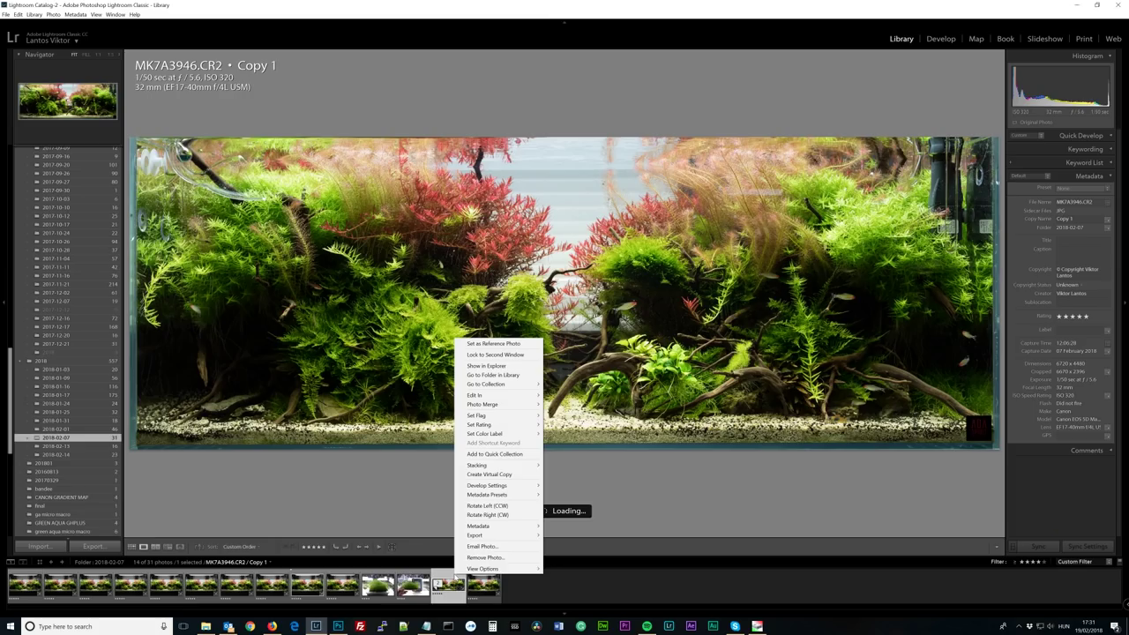
# - Create a second virtual copy of MK7A3946.CR2, compare it with Copy 1, and develop Copy 2
pyautogui.click(443, 579)
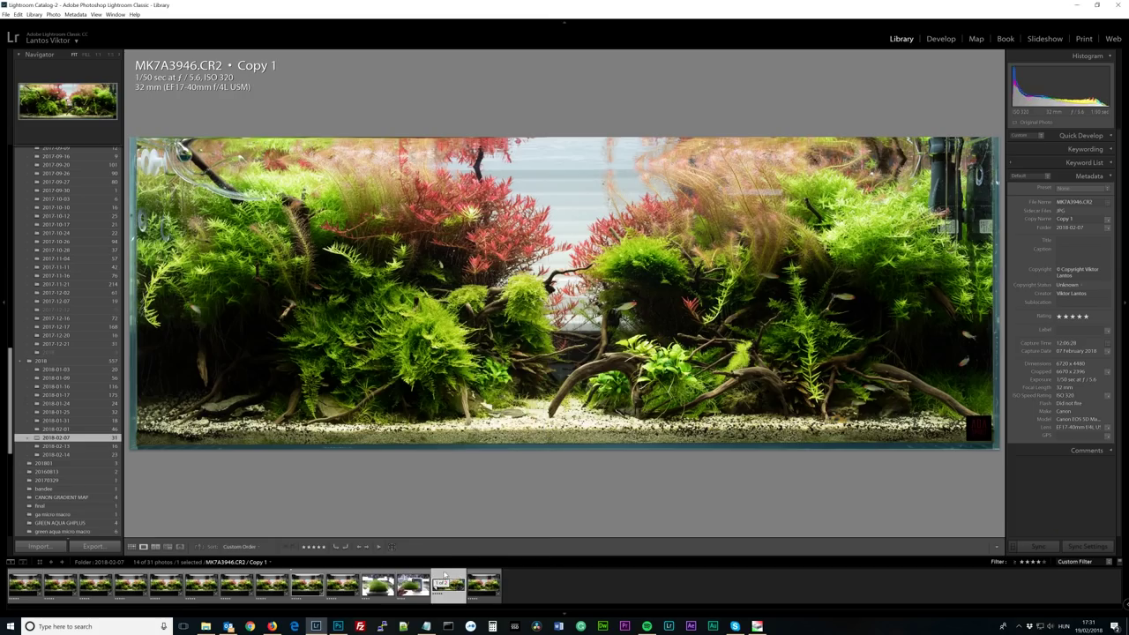
pyautogui.rightClick(445, 574)
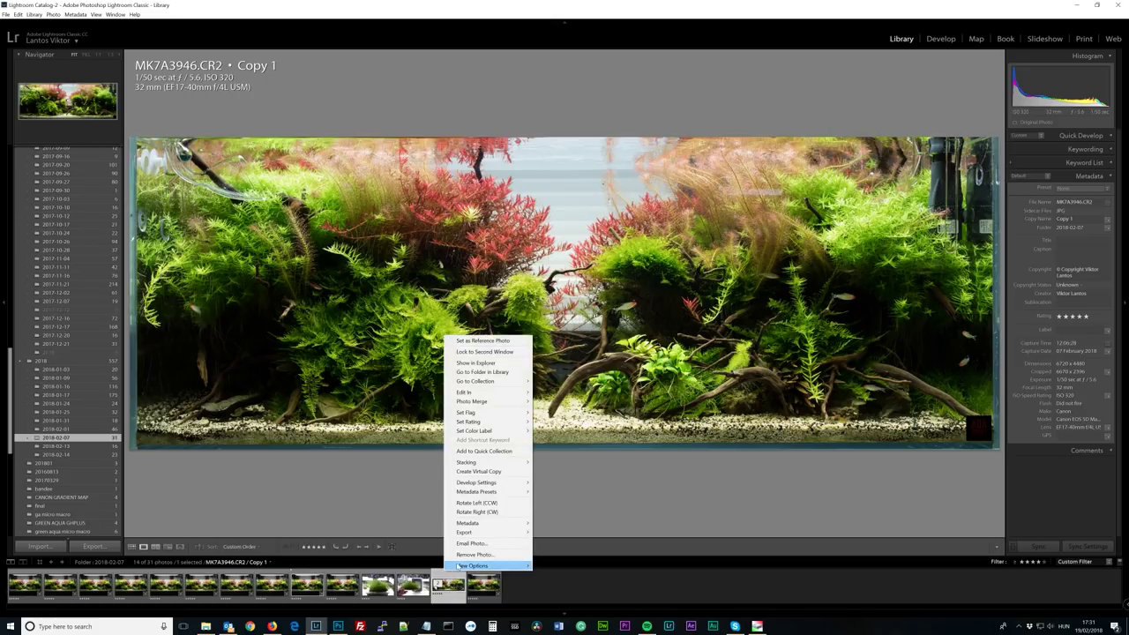
pyautogui.click(477, 471)
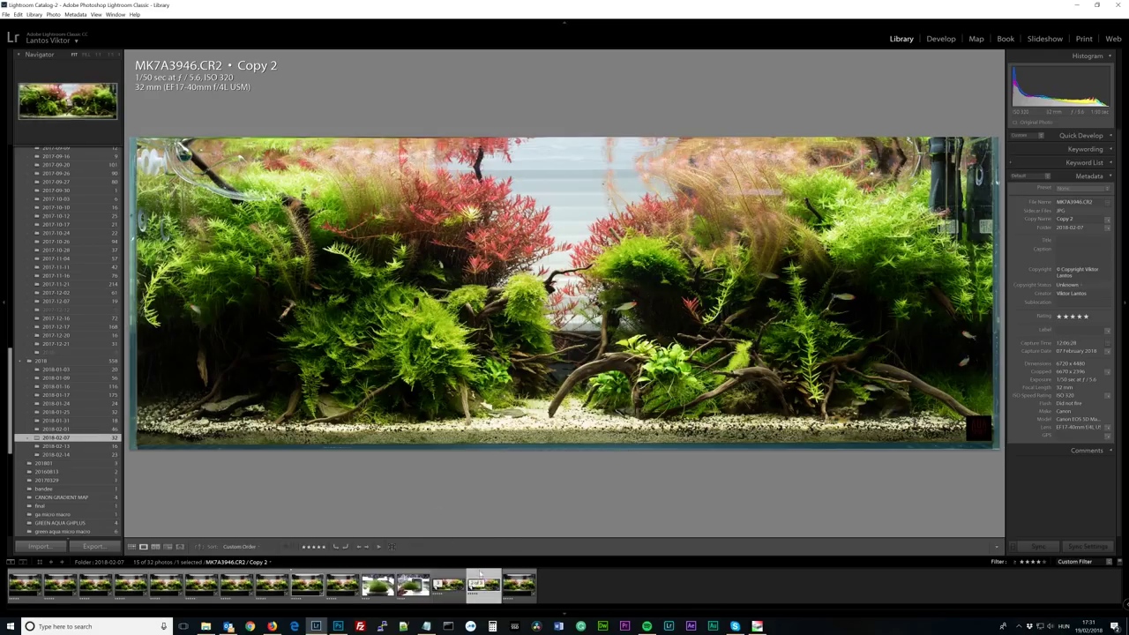
pyautogui.click(452, 579)
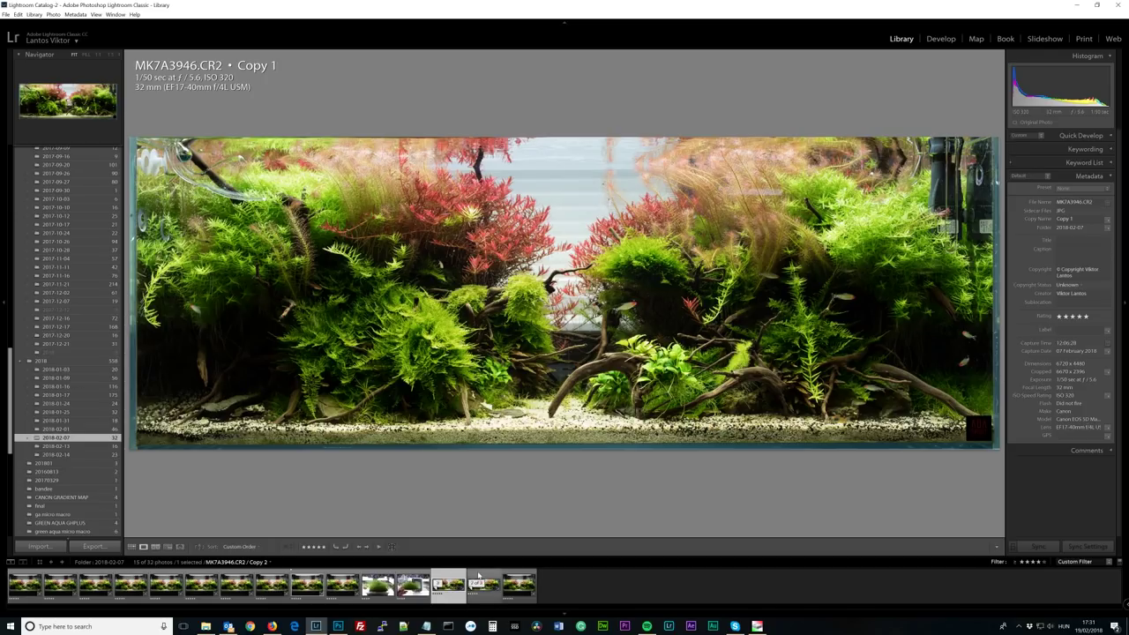
pyautogui.click(477, 574)
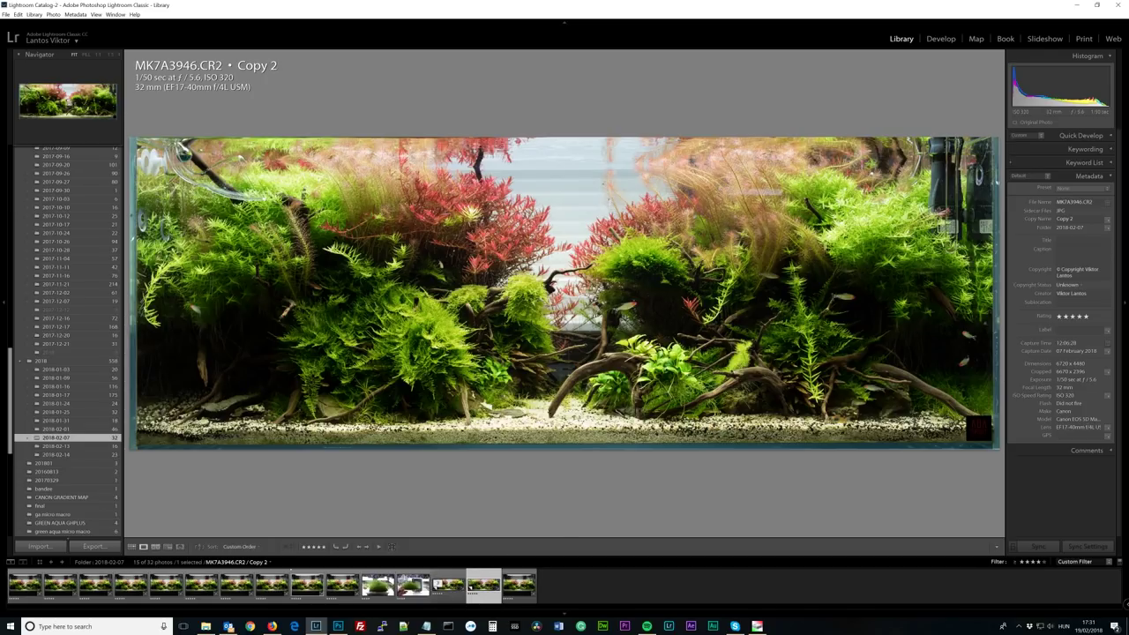
pyautogui.click(939, 39)
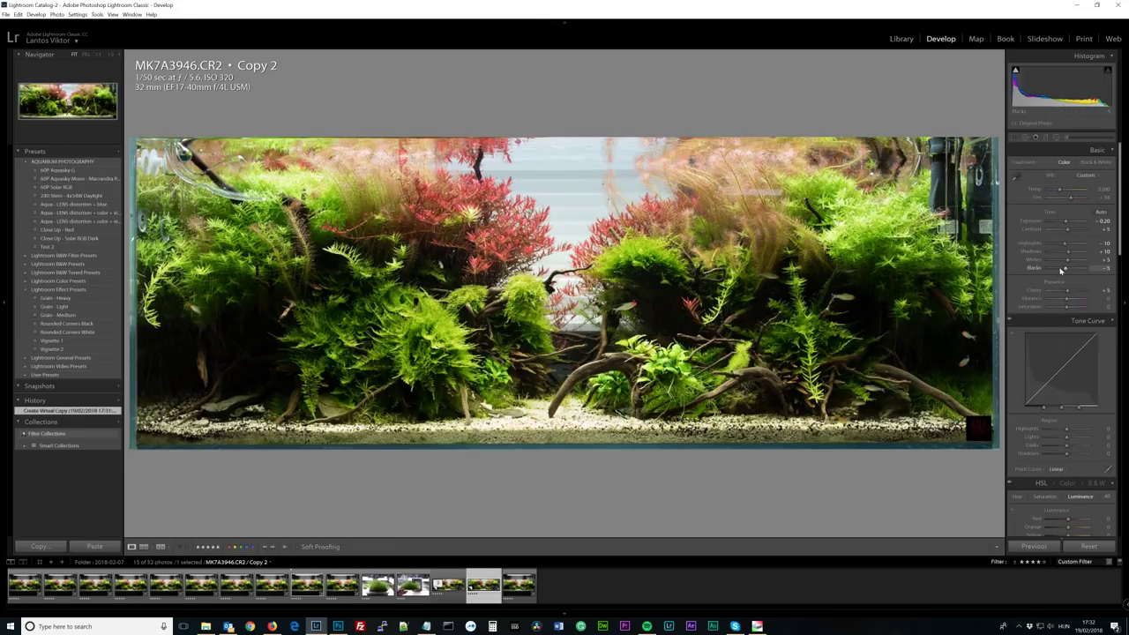
# - Set Copy 2's Blacks to -16 and Whites to +22 in the Basic panel
pyautogui.moveTo(1066, 271); pyautogui.dragTo(1063, 270)
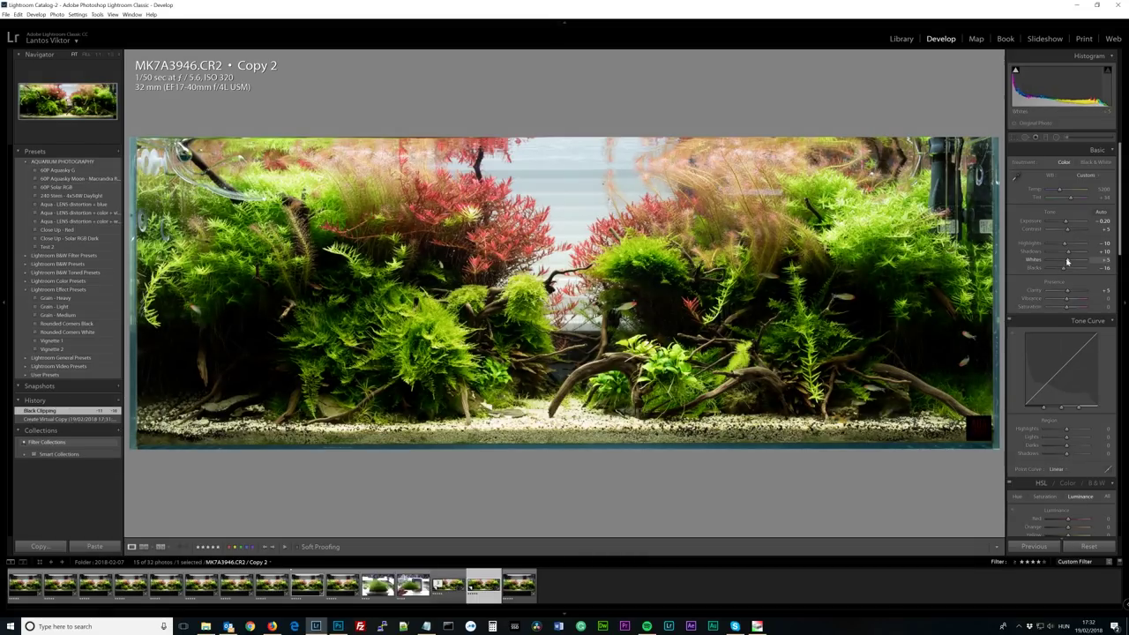
pyautogui.moveTo(1068, 262); pyautogui.dragTo(1071, 262)
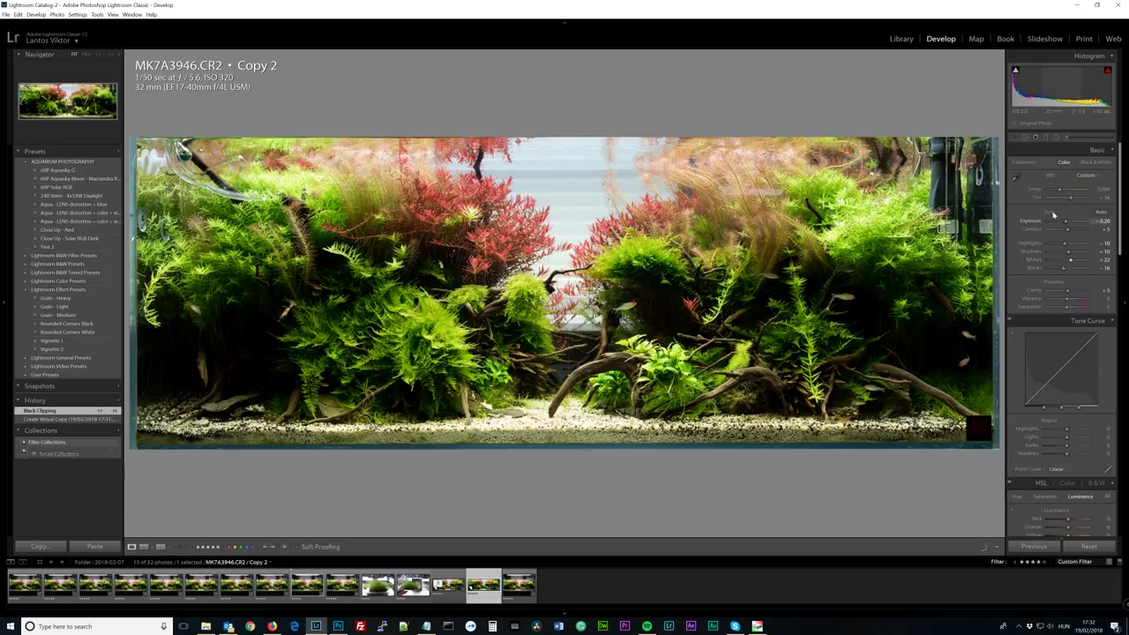
# - Add a graduated filter across the photo's top band with exposure -0.70
pyautogui.click(1046, 137)
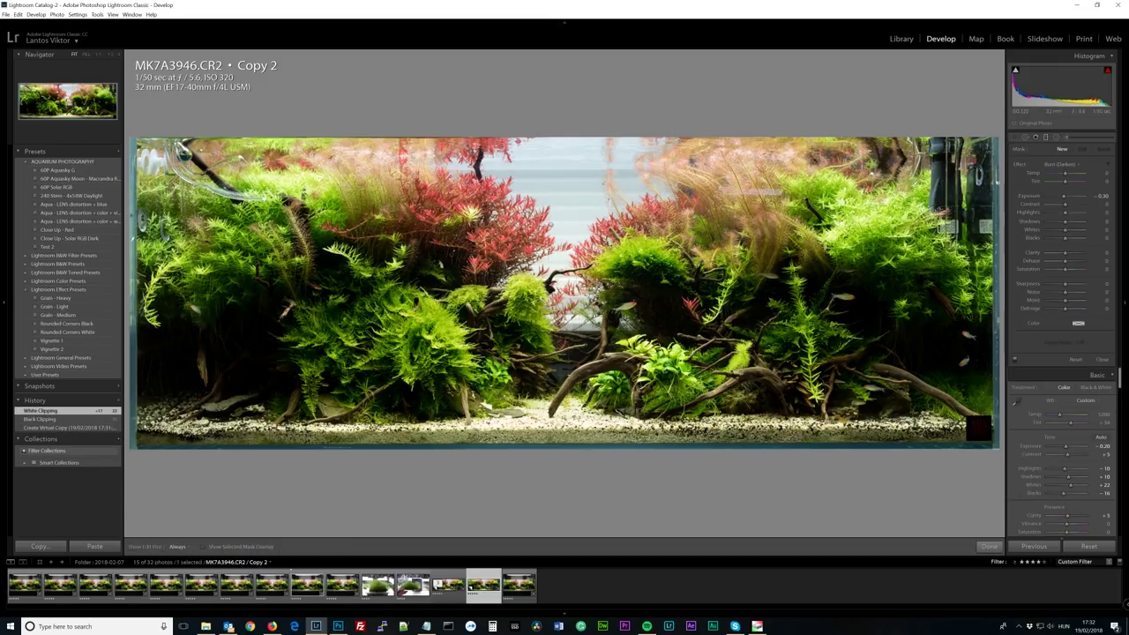
pyautogui.moveTo(552, 225); pyautogui.dragTo(552, 310)
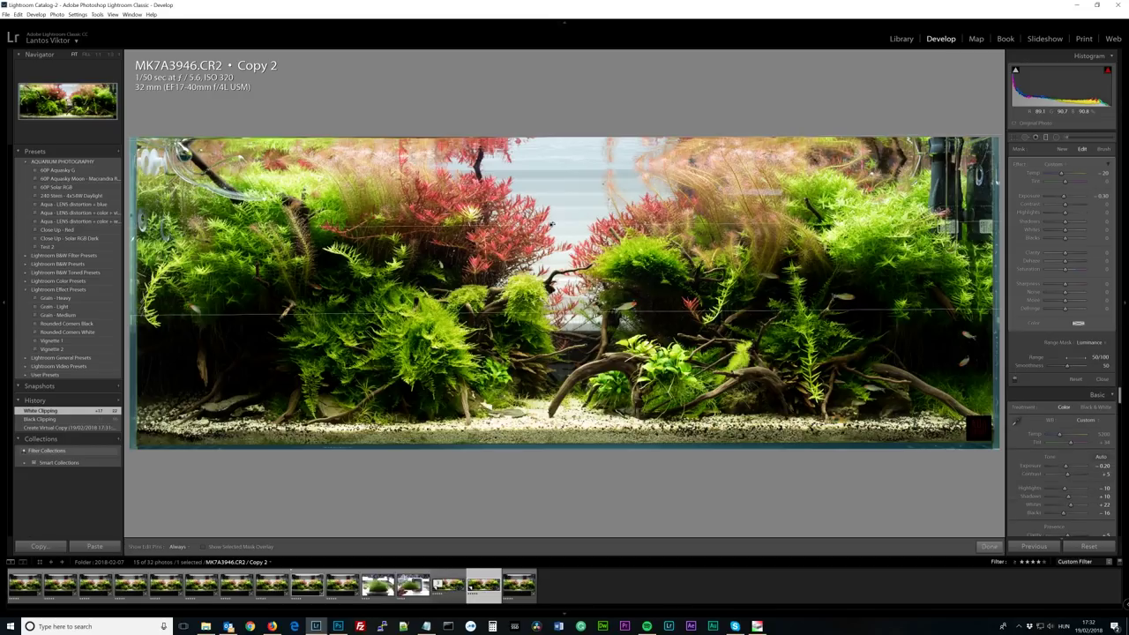
pyautogui.click(1099, 196)
pyautogui.write('-0.7')
pyautogui.press('Return')
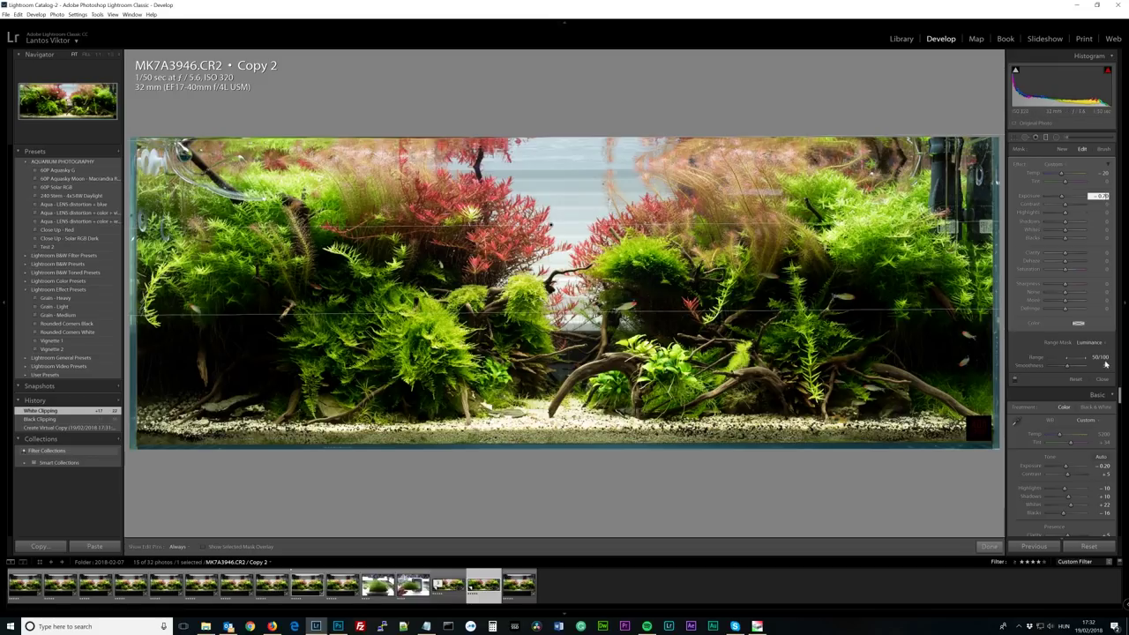
pyautogui.click(1102, 380)
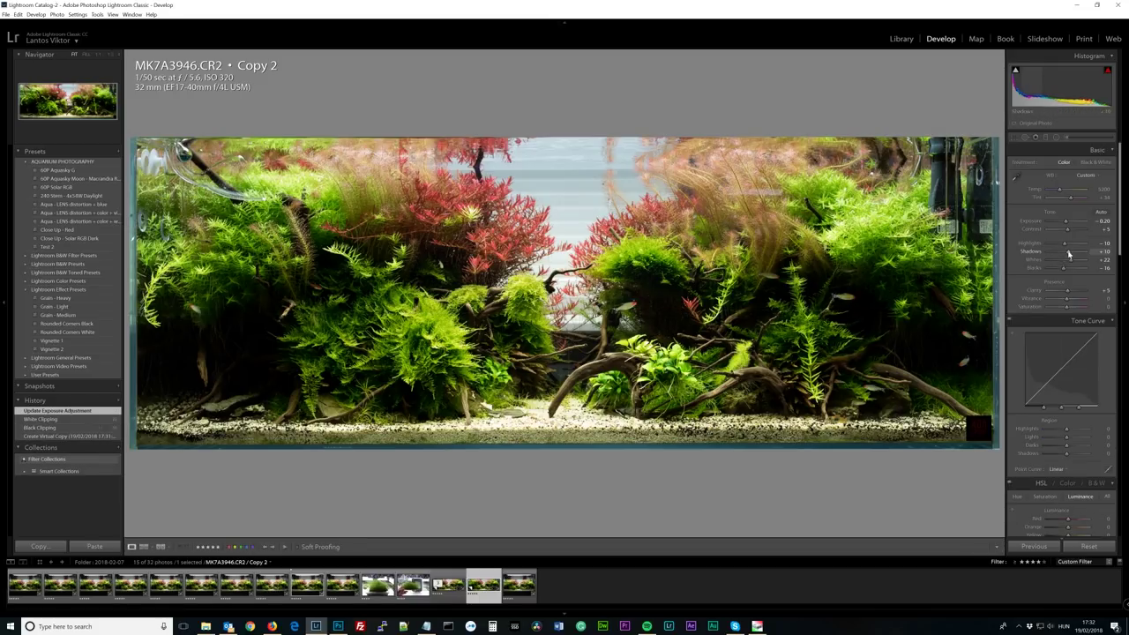
# - Keep Shadows at +10 and lower Highlights to -18
pyautogui.moveTo(1068, 253); pyautogui.dragTo(1066, 254)
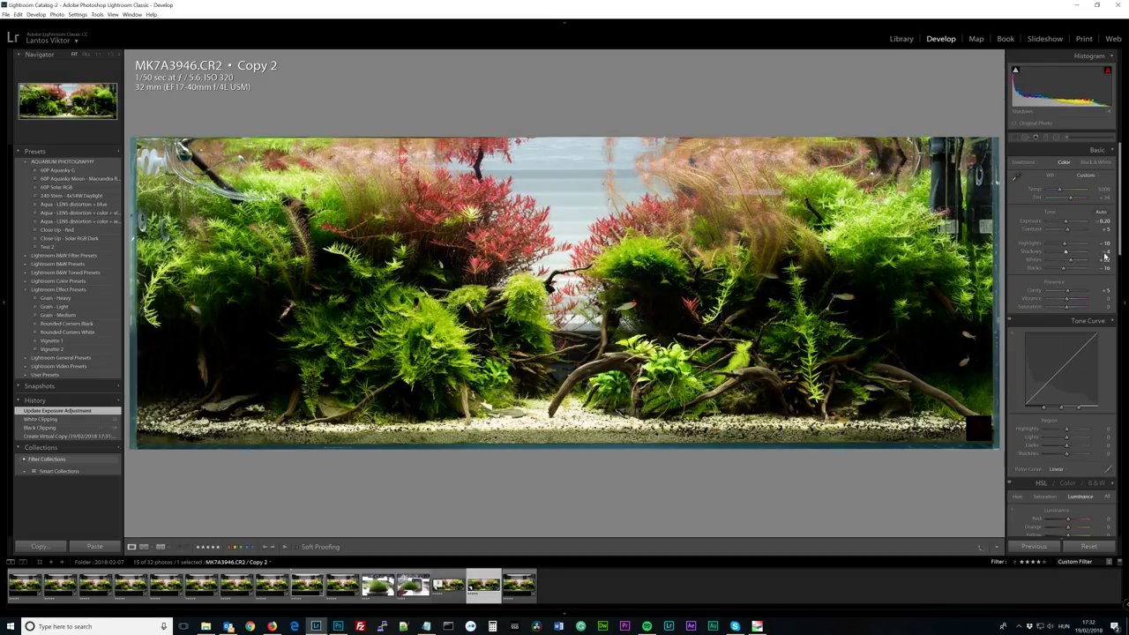
pyautogui.click(1100, 252)
pyautogui.write('10')
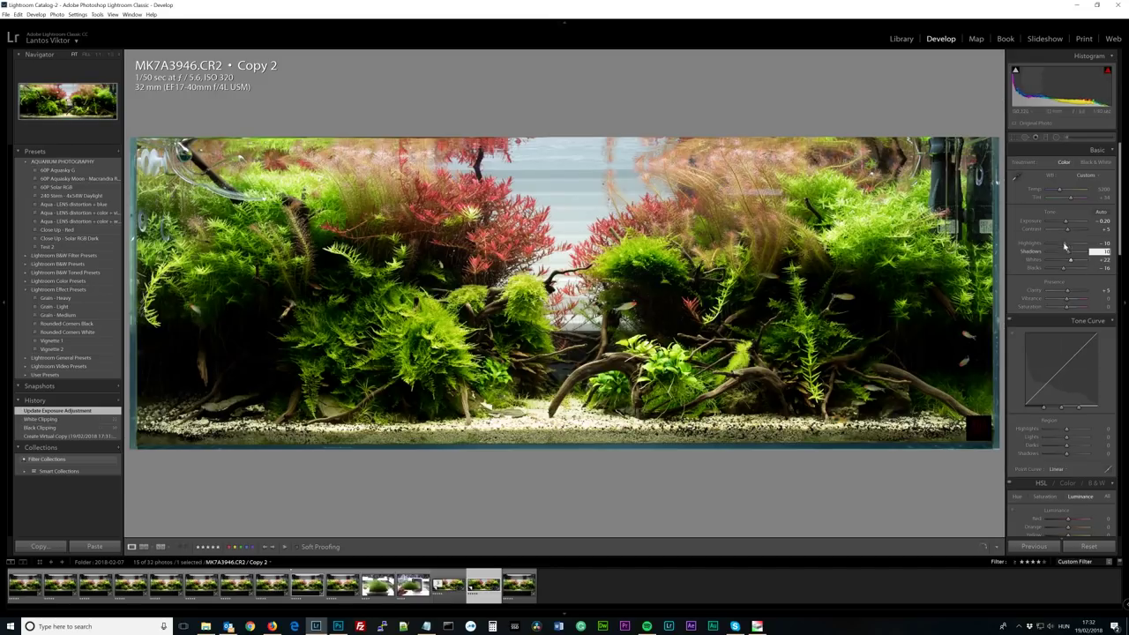
pyautogui.press('Return')
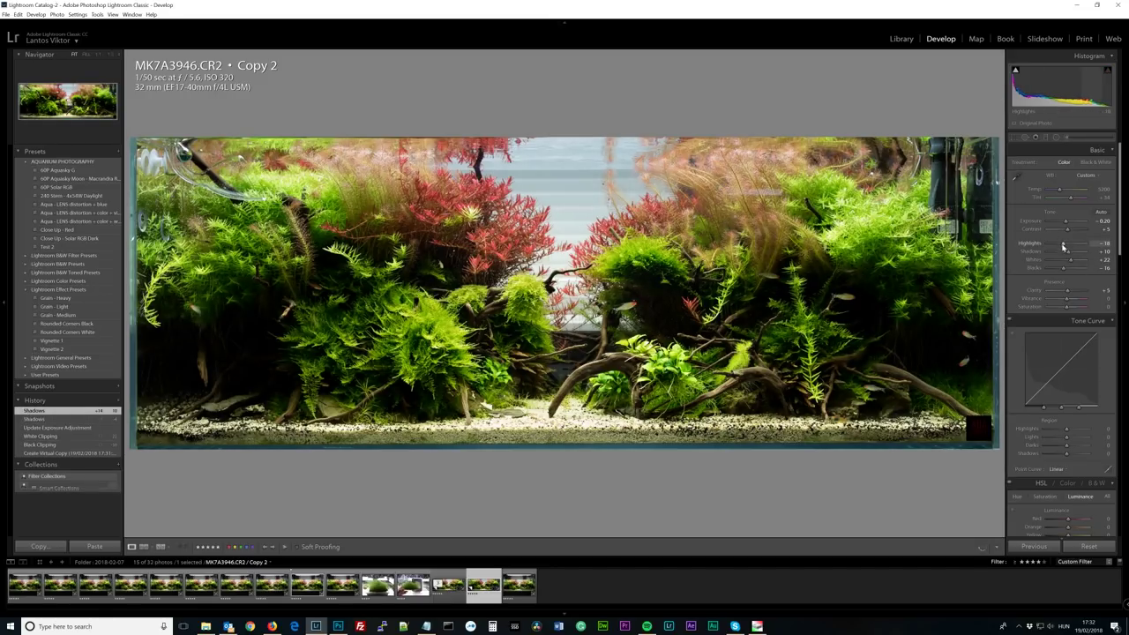
pyautogui.moveTo(1063, 247); pyautogui.dragTo(1062, 247)
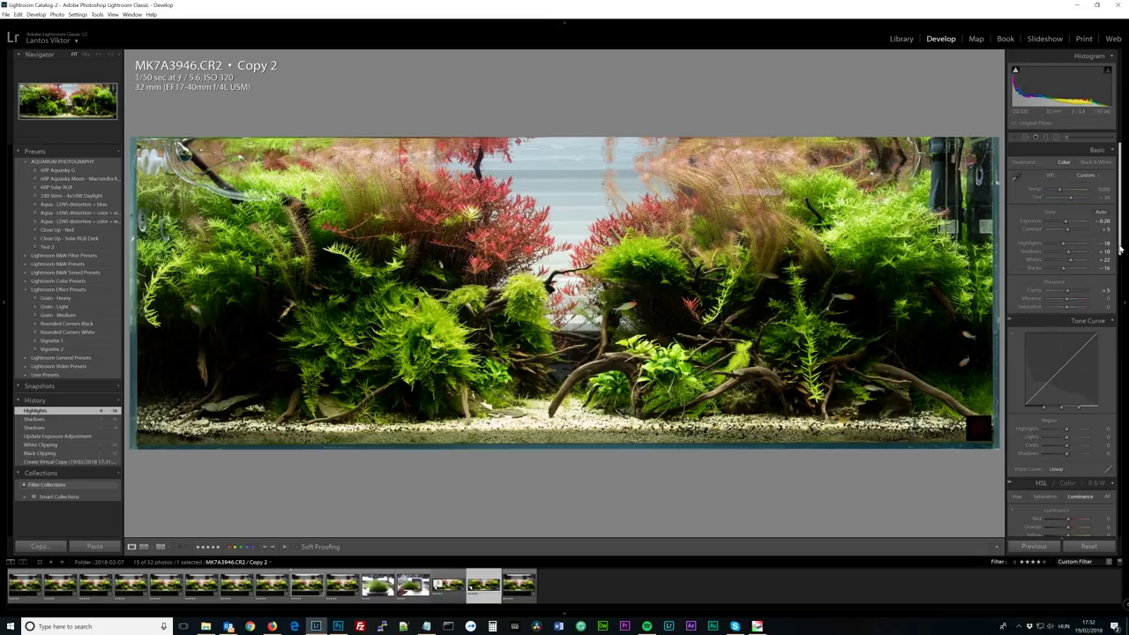
# - Split-tone the highlights yellow (hue 37, saturation 22) with balance -63, toggling to compare
pyautogui.scroll(-5, 1117, 252)
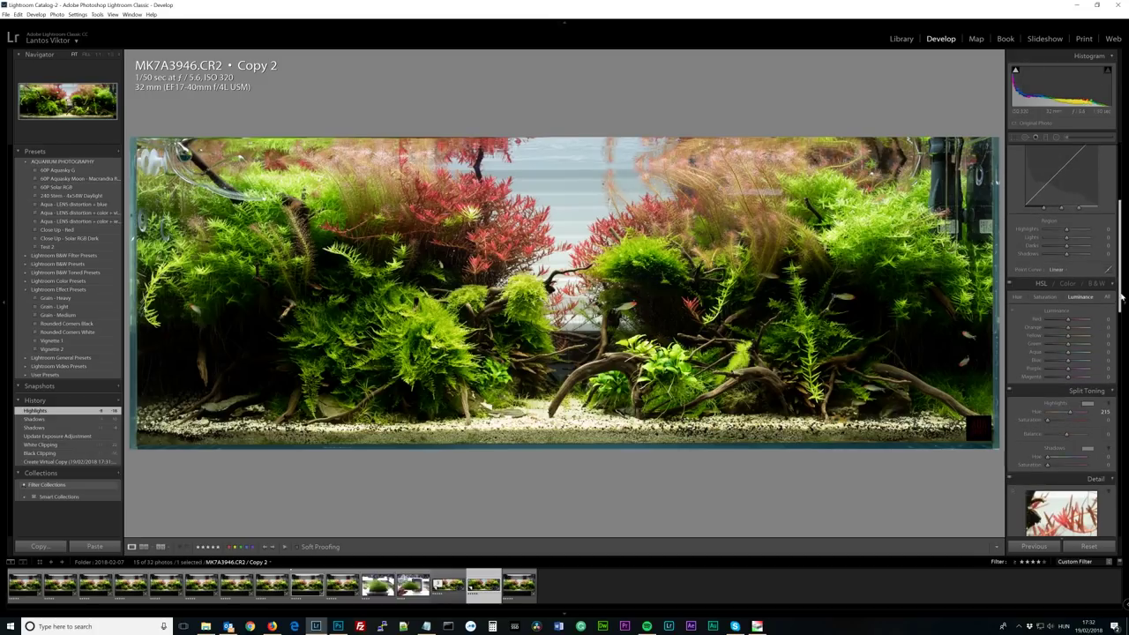
pyautogui.scroll(-2, 1081, 337)
pyautogui.click(1087, 341)
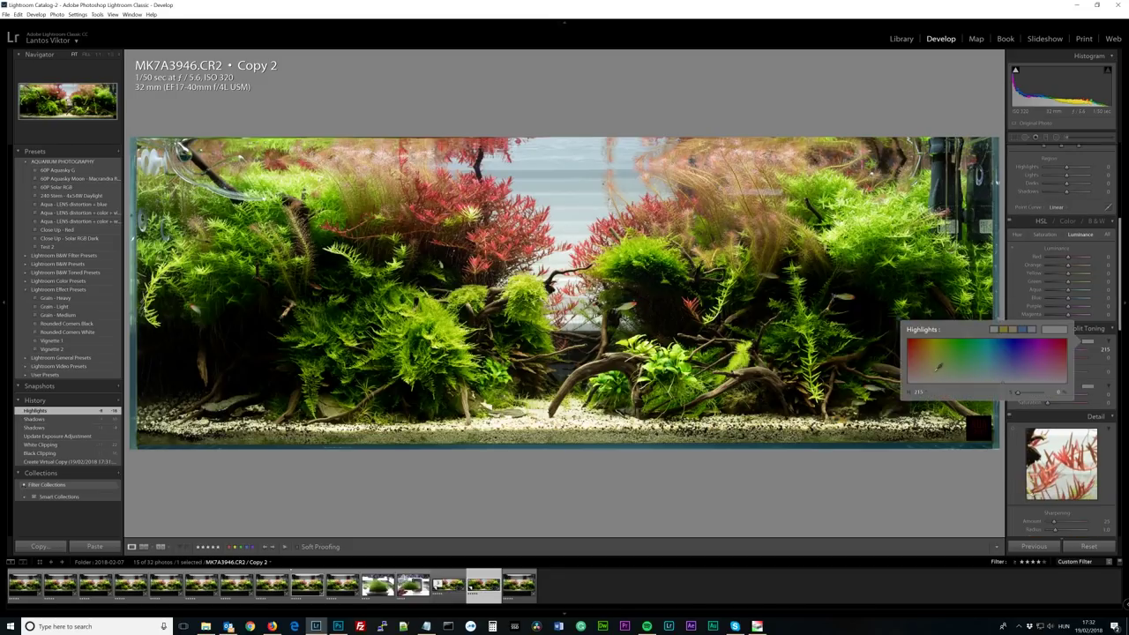
pyautogui.click(1003, 329)
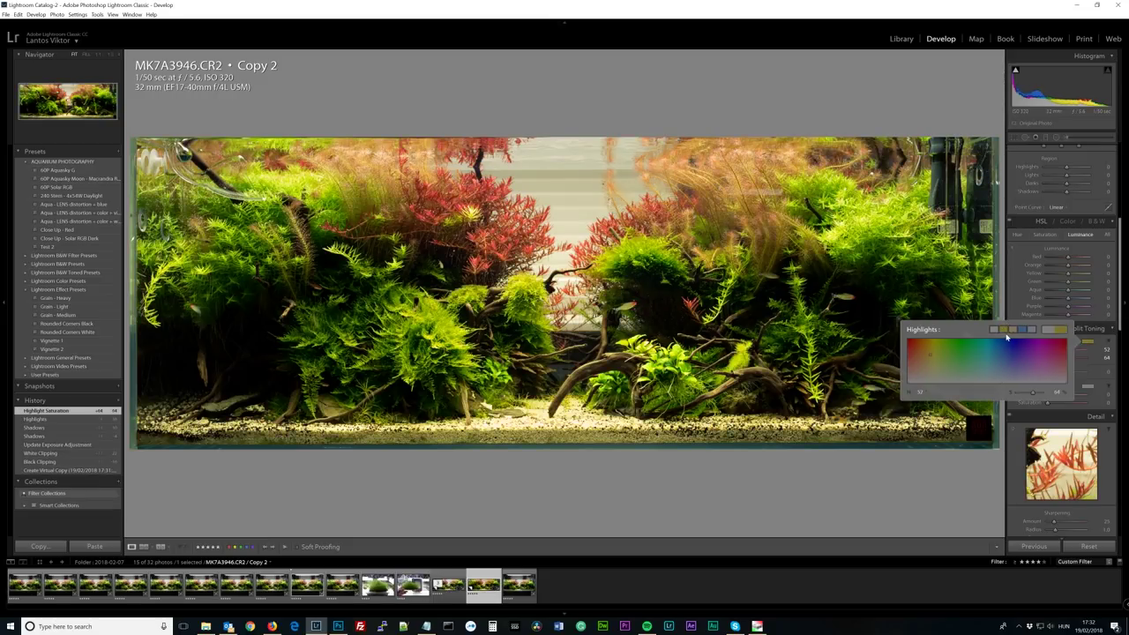
pyautogui.press('Return')
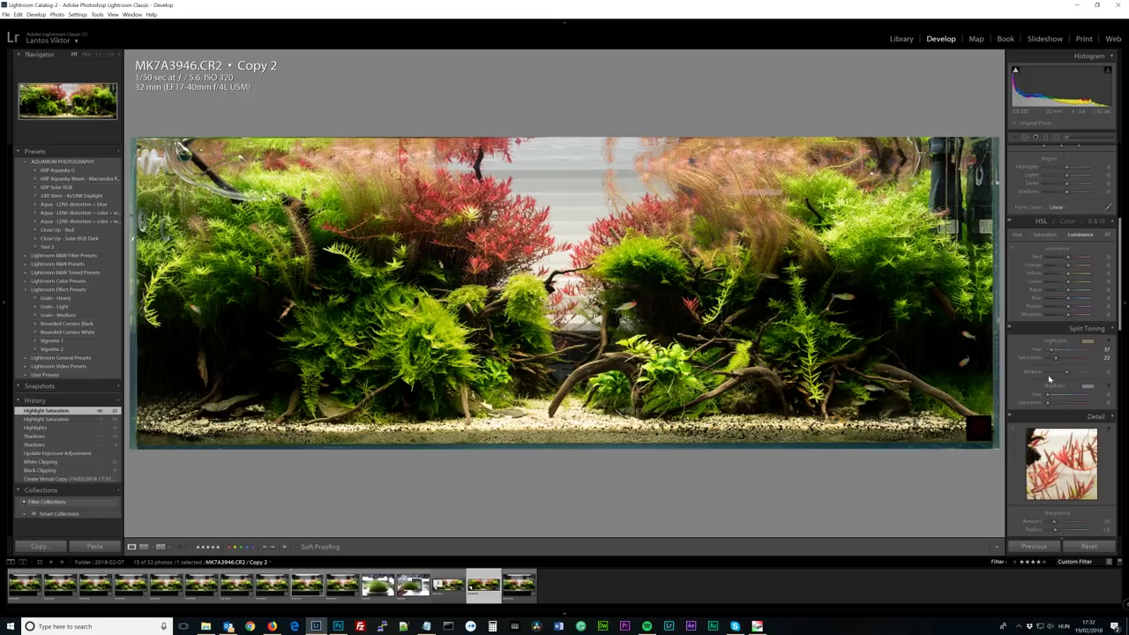
pyautogui.moveTo(1066, 374)
pyautogui.mouseDown()
pyautogui.moveTo(1076, 373)
pyautogui.moveTo(1052, 371)
pyautogui.mouseUp()
pyautogui.moveTo(1055, 371); pyautogui.dragTo(1053, 373)
pyautogui.click(1011, 329)
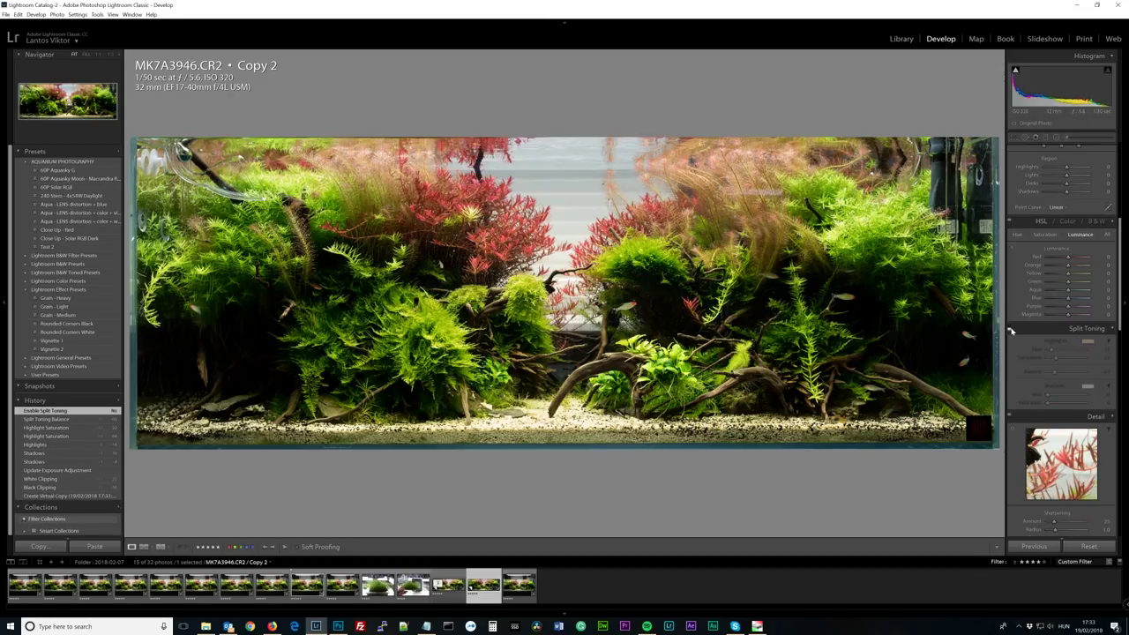
pyautogui.click(1010, 329)
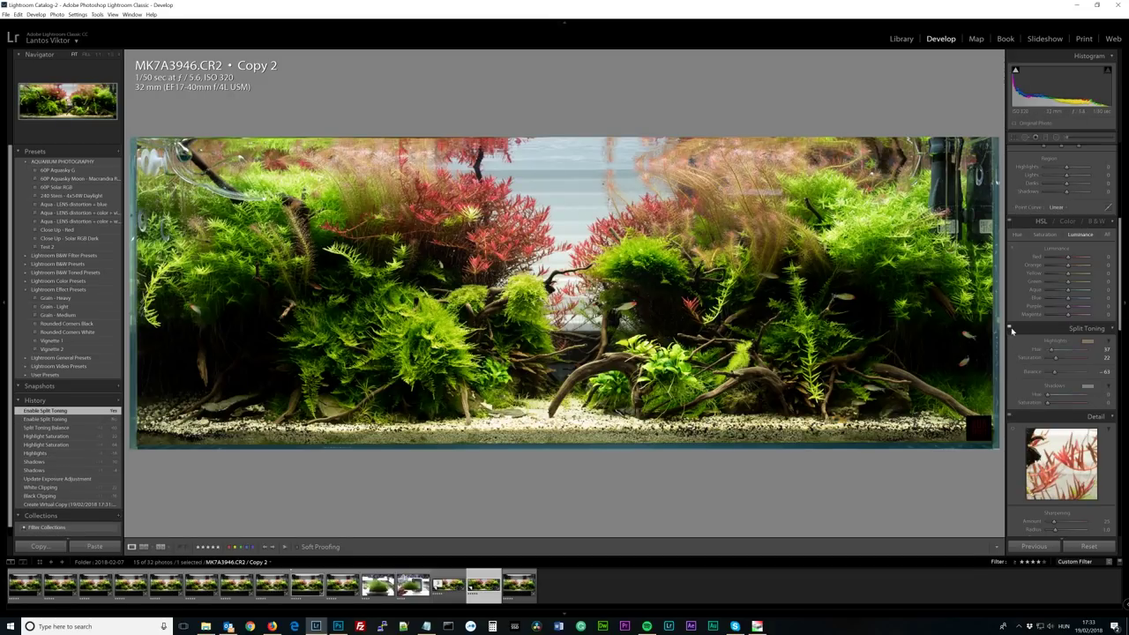
pyautogui.scroll(5, 1011, 330)
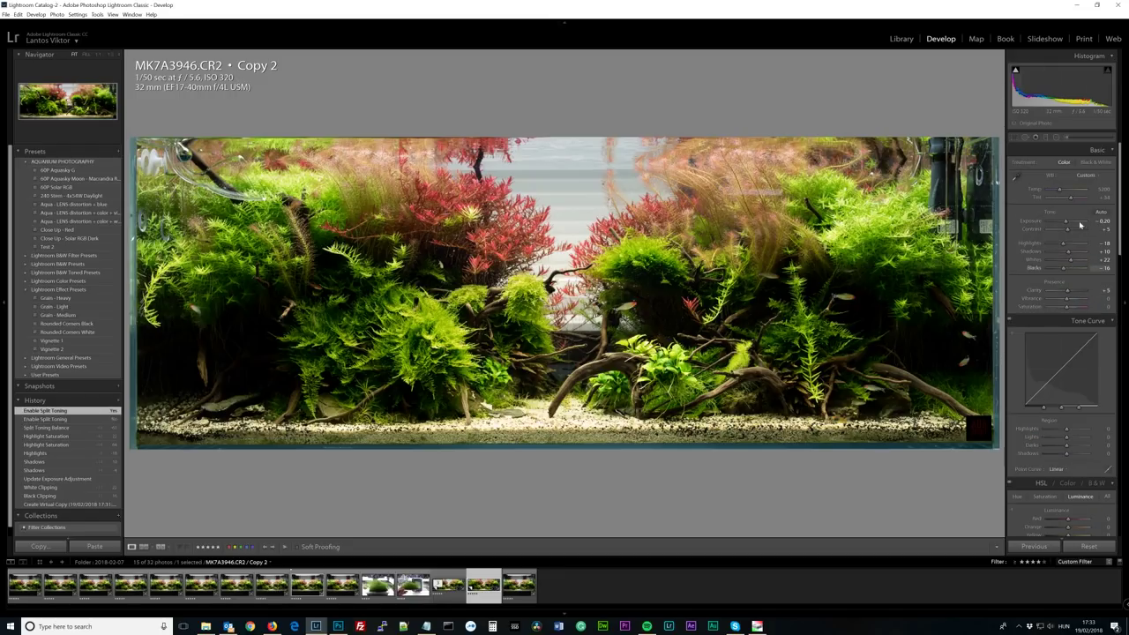
# - Set Copy 2's white balance to Tint +50 and Temp 5350
pyautogui.click(1102, 197)
pyautogui.write('50')
pyautogui.hotkey('shift', 'Tab')
pyautogui.write('5350')
# - Compare against Copy 1, then edit Copy 2 in Adobe Photoshop CC 2018
pyautogui.click(448, 582)
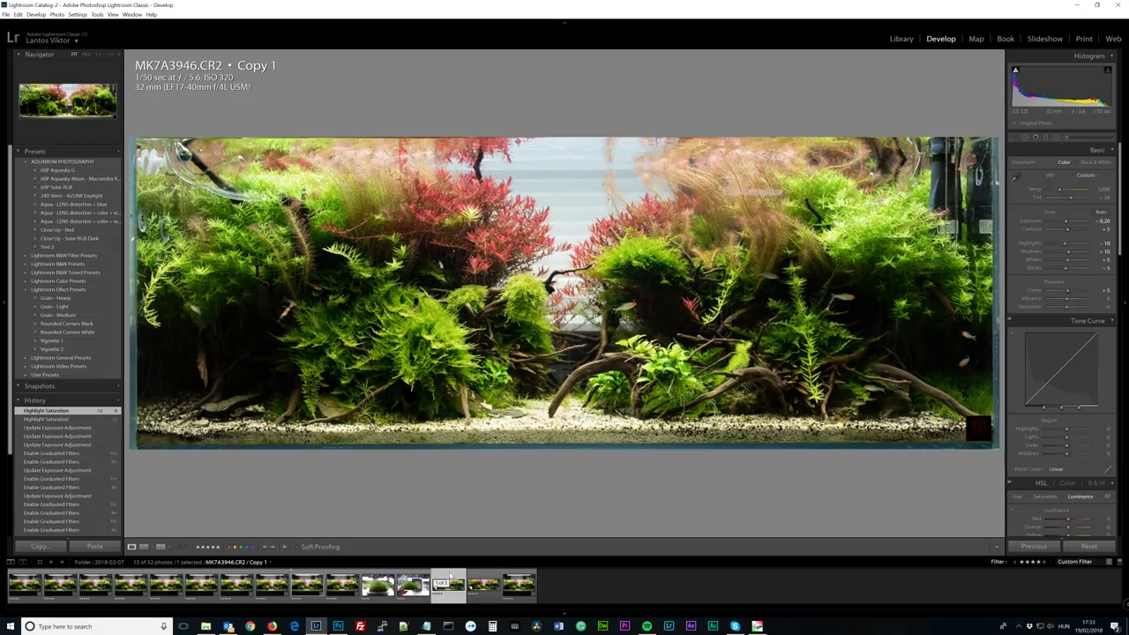
pyautogui.click(476, 582)
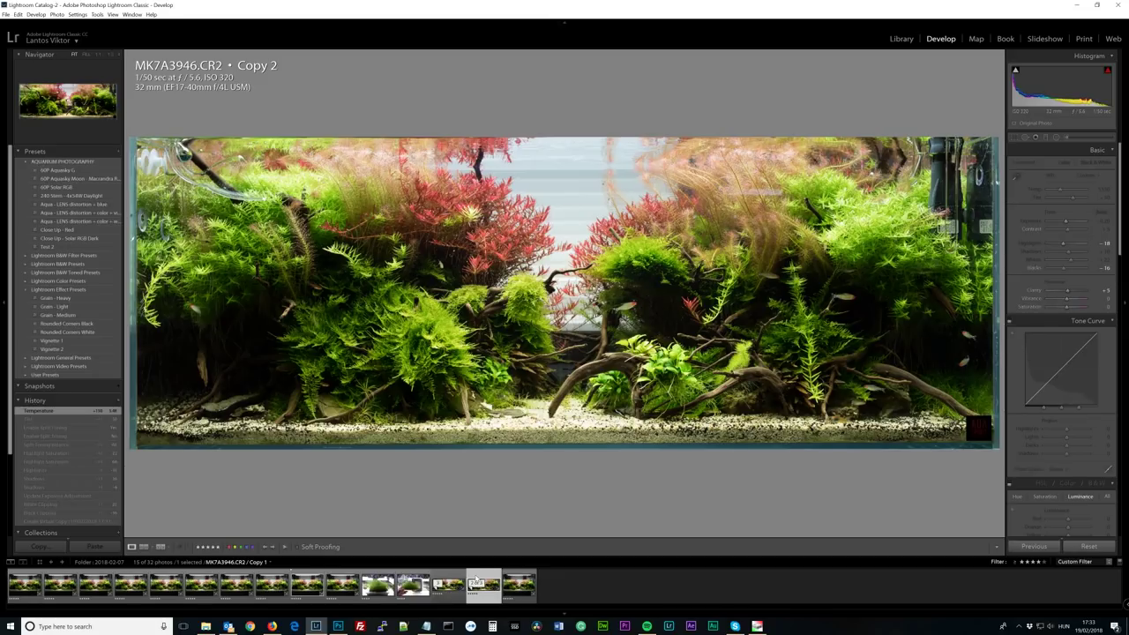
pyautogui.rightClick(477, 582)
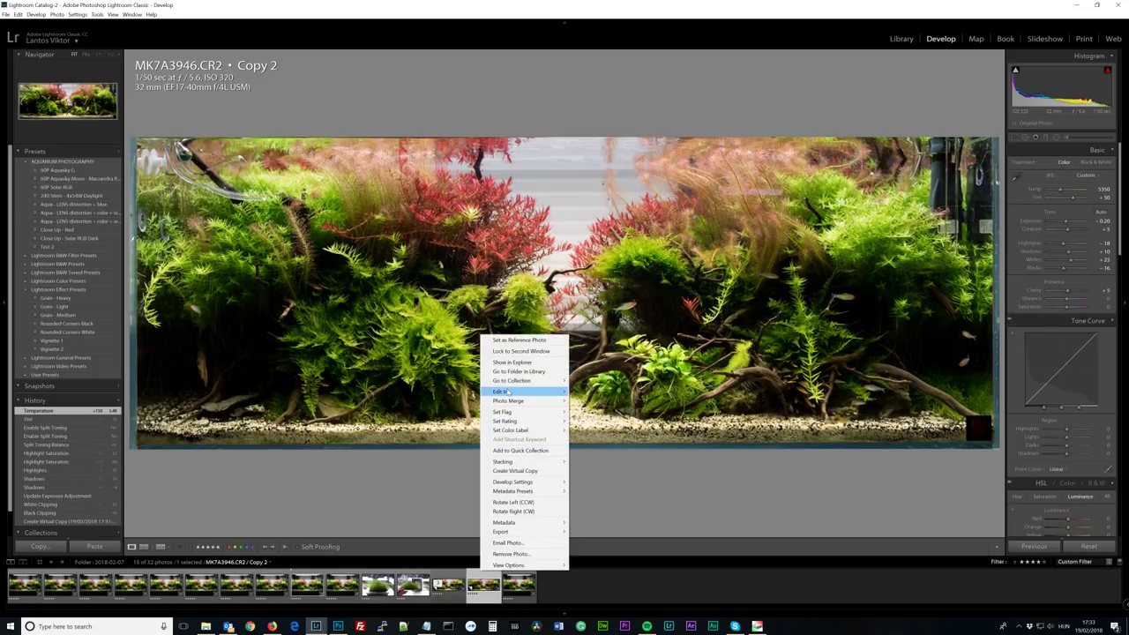
pyautogui.moveTo(507, 392)
pyautogui.click(584, 392)
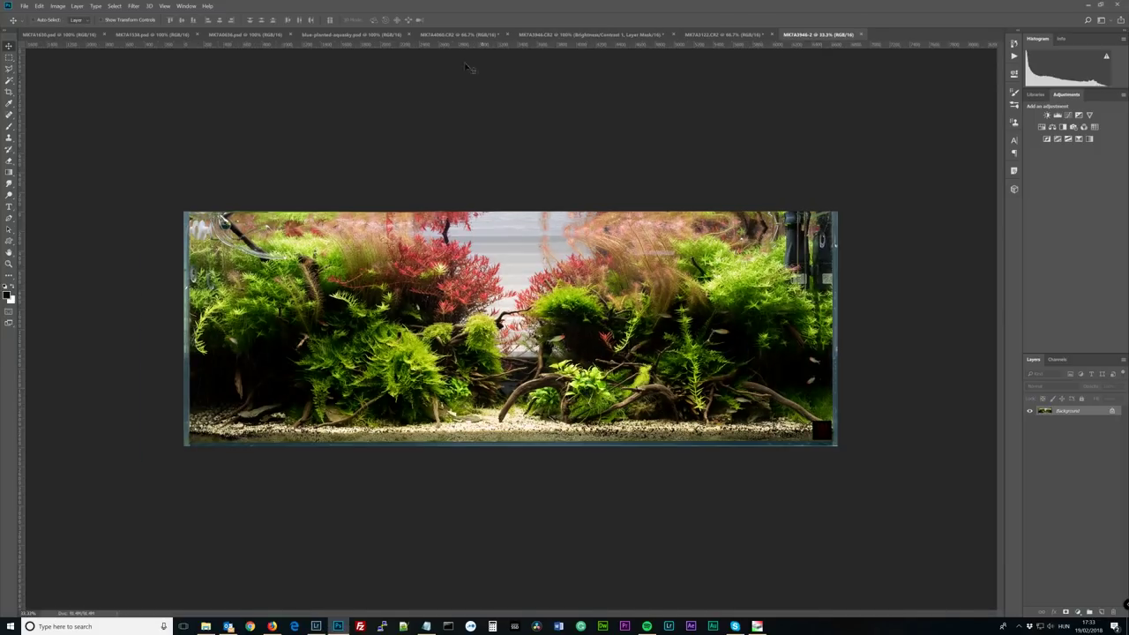
# - Apply Image Size to the aquarium copy and view it at 100%
pyautogui.click(57, 5)
pyautogui.click(69, 66)
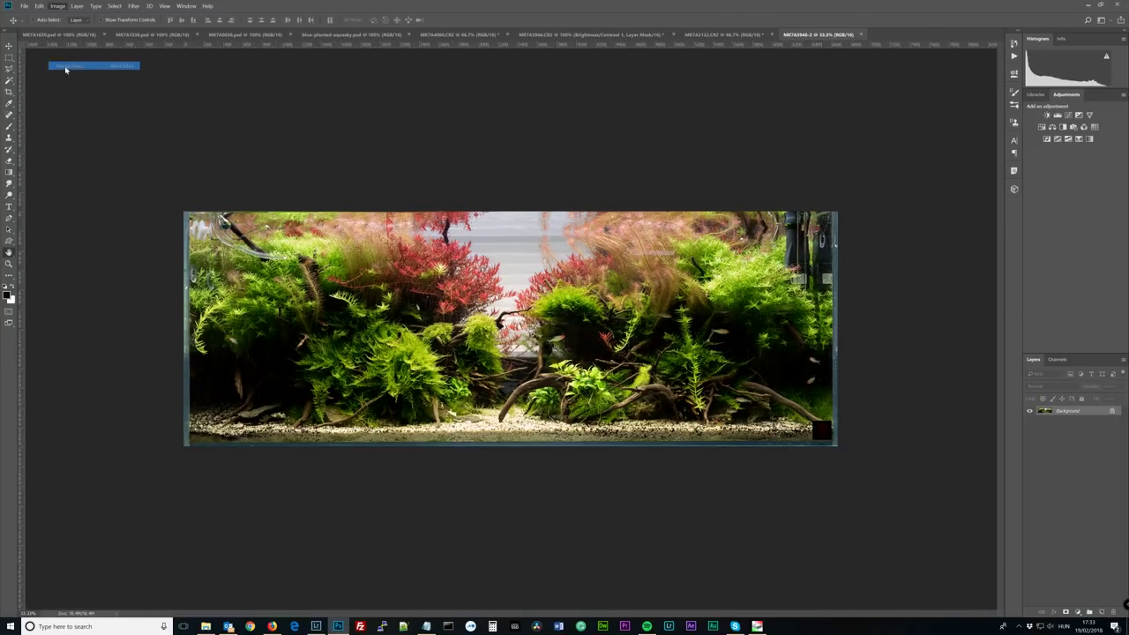
pyautogui.press('Return')
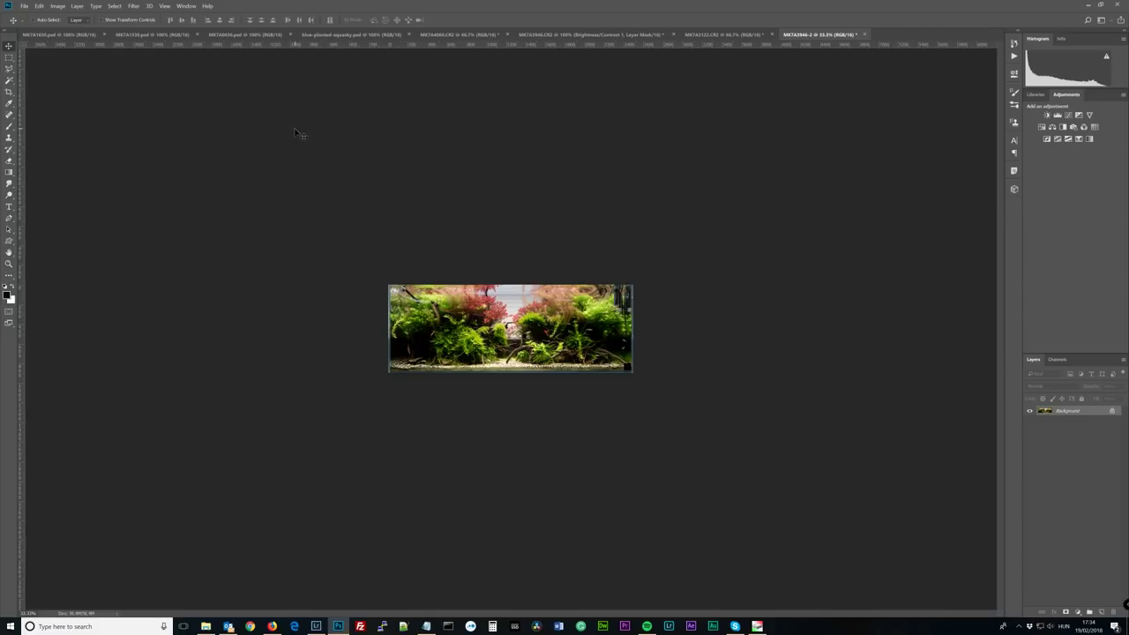
pyautogui.hotkey('ctrl', '1')
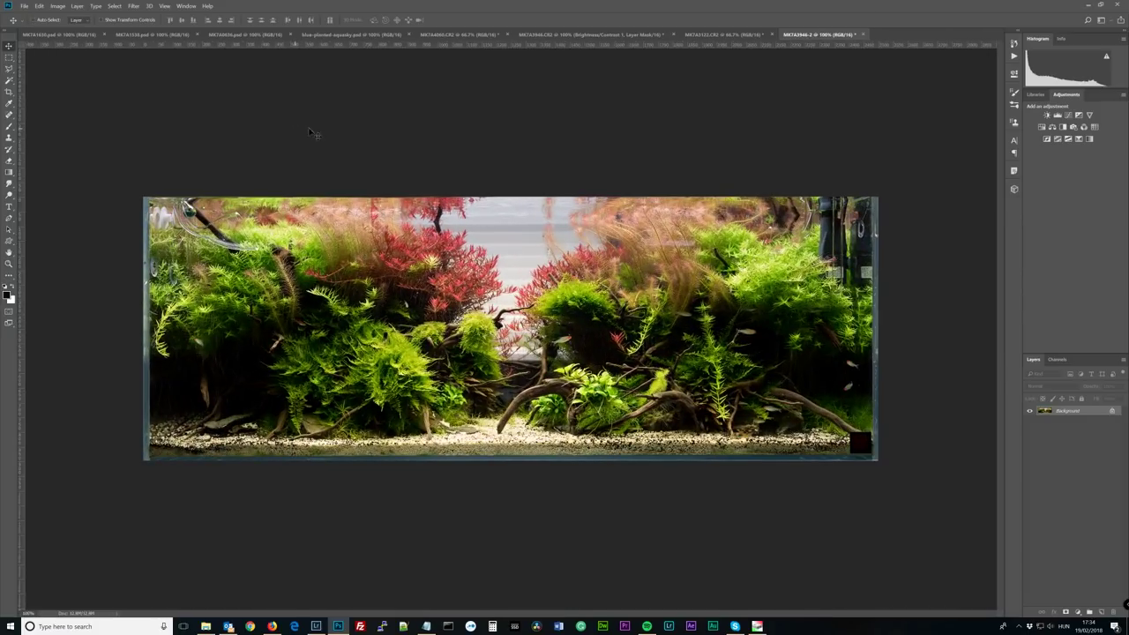
# - Compare with the original tab and select the Color Balance 1 copy layer
pyautogui.click(133, 6)
pyautogui.press('Escape')
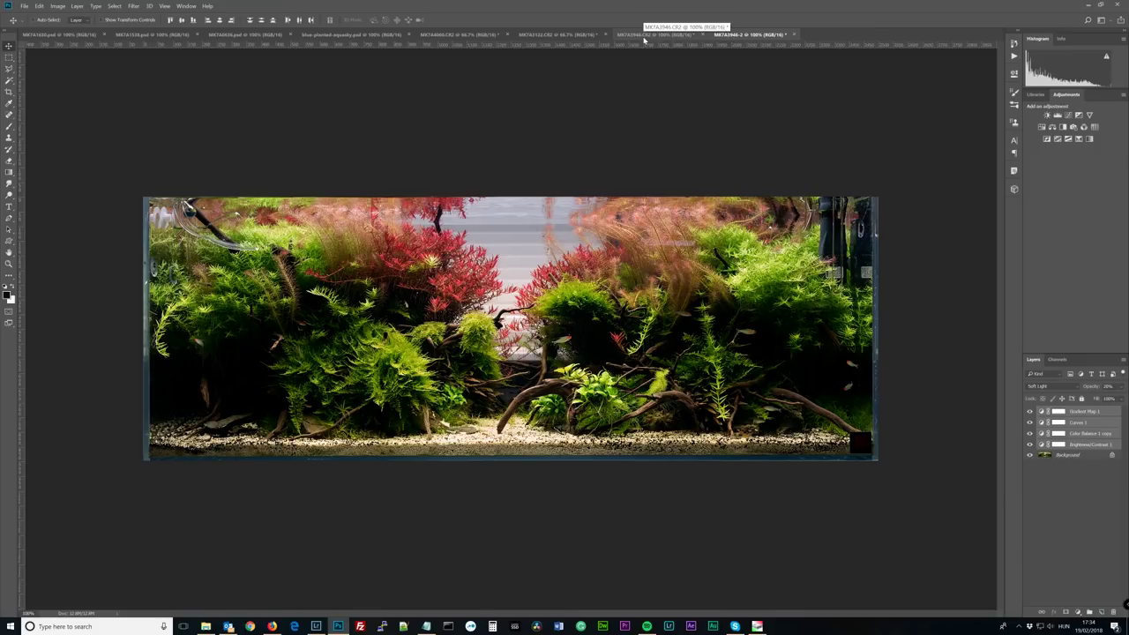
pyautogui.click(680, 37)
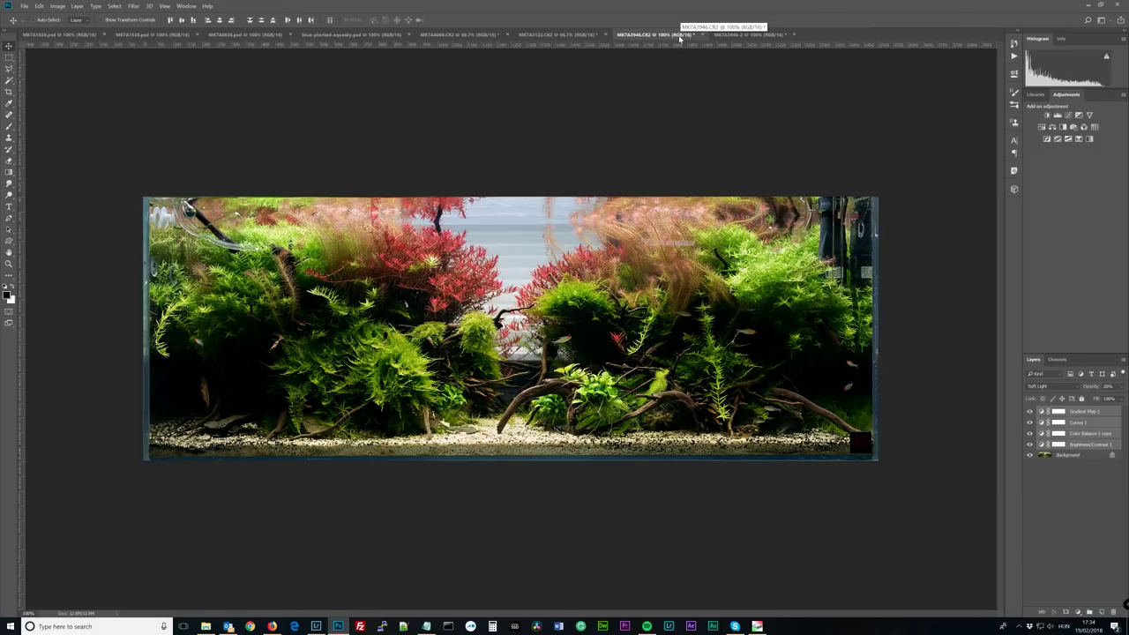
pyautogui.click(723, 34)
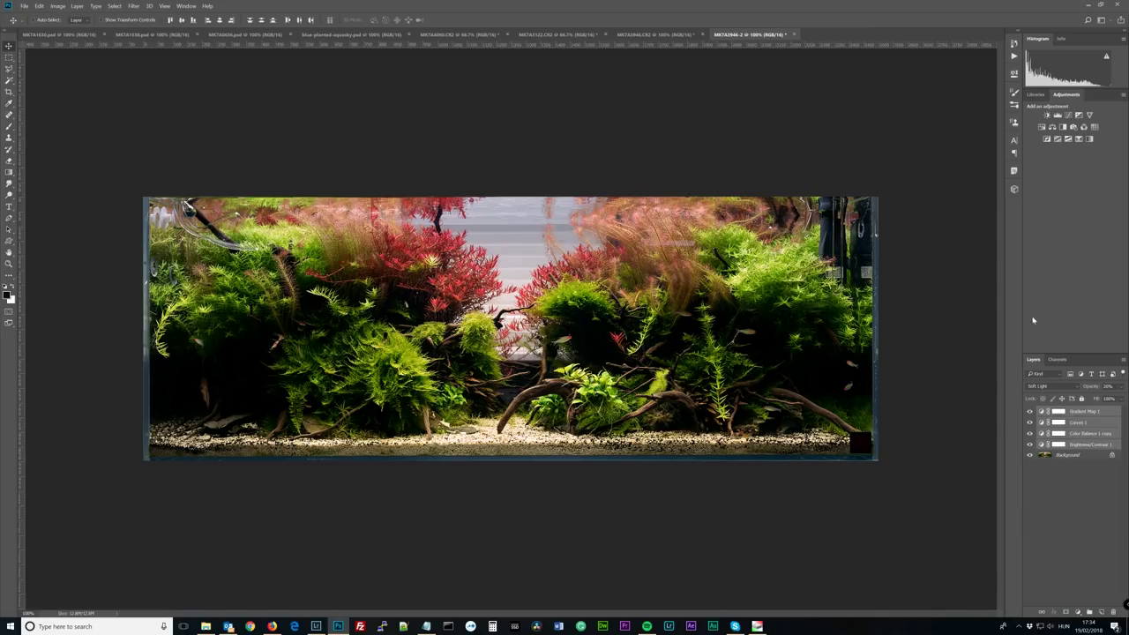
pyautogui.click(1073, 433)
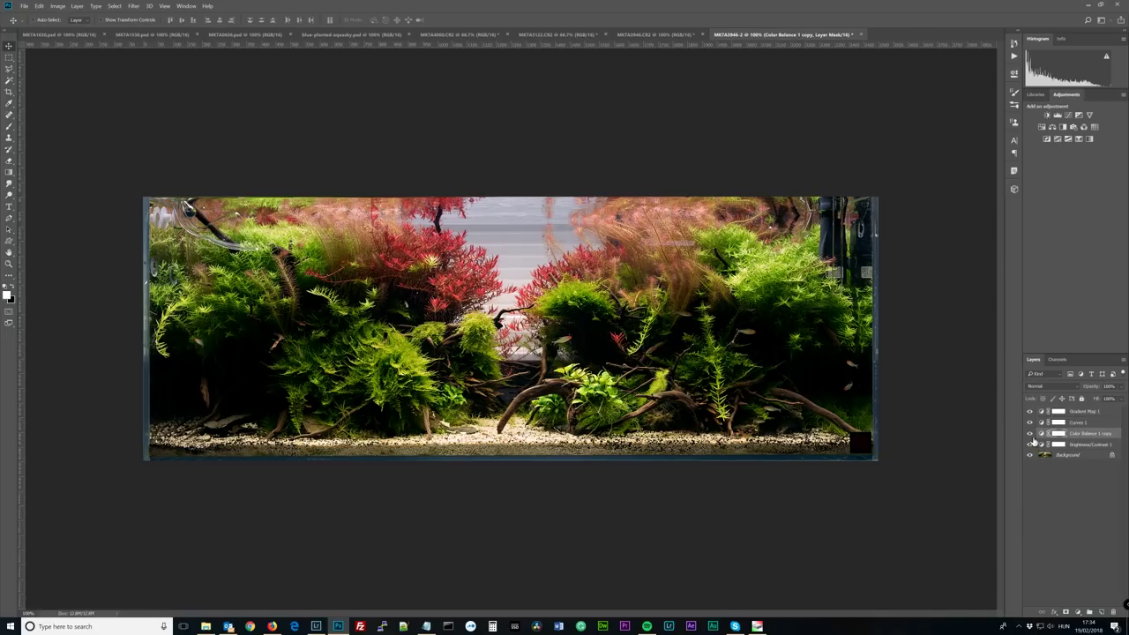
# - In Curves 1, raise the Blue channel's black point to tint the shadows blue
pyautogui.doubleClick(1048, 422)
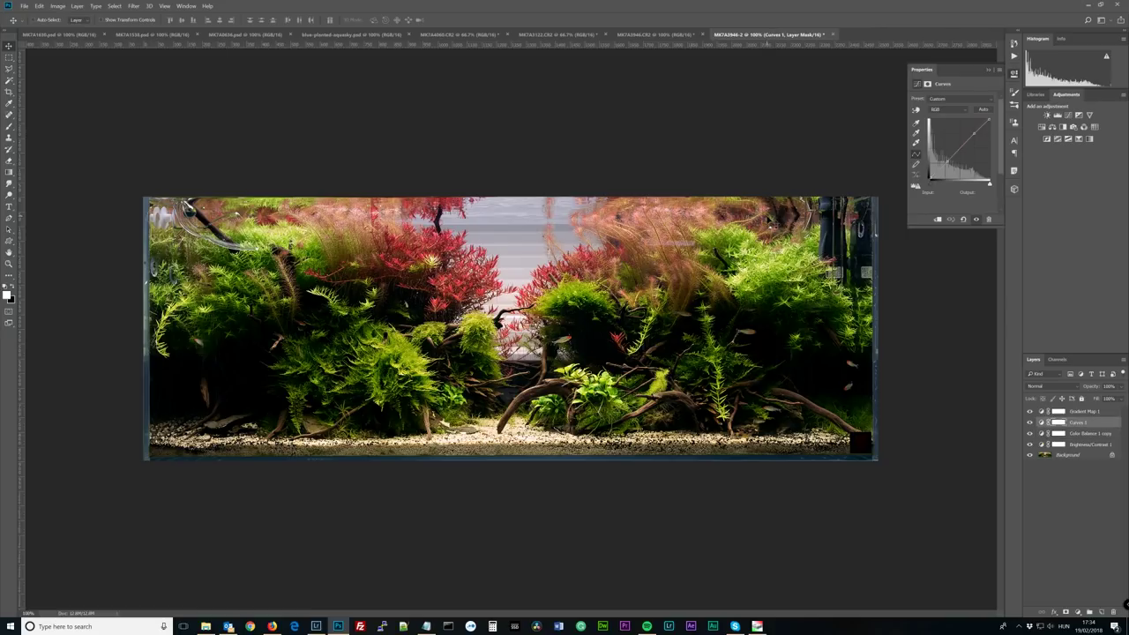
pyautogui.click(945, 109)
pyautogui.click(948, 118)
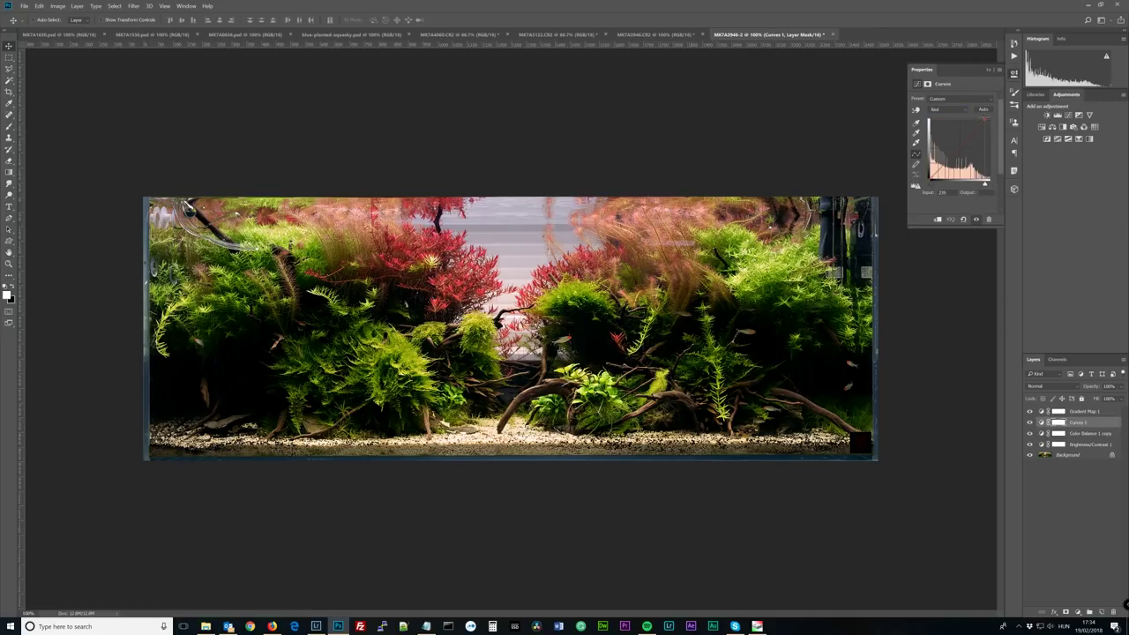
pyautogui.click(937, 109)
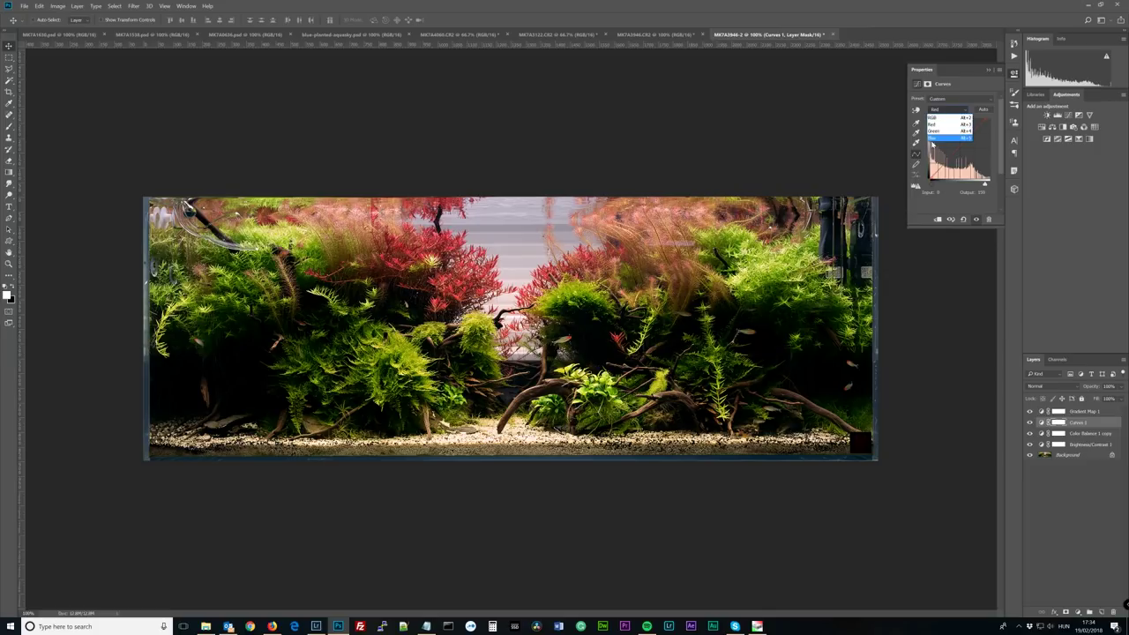
pyautogui.click(939, 136)
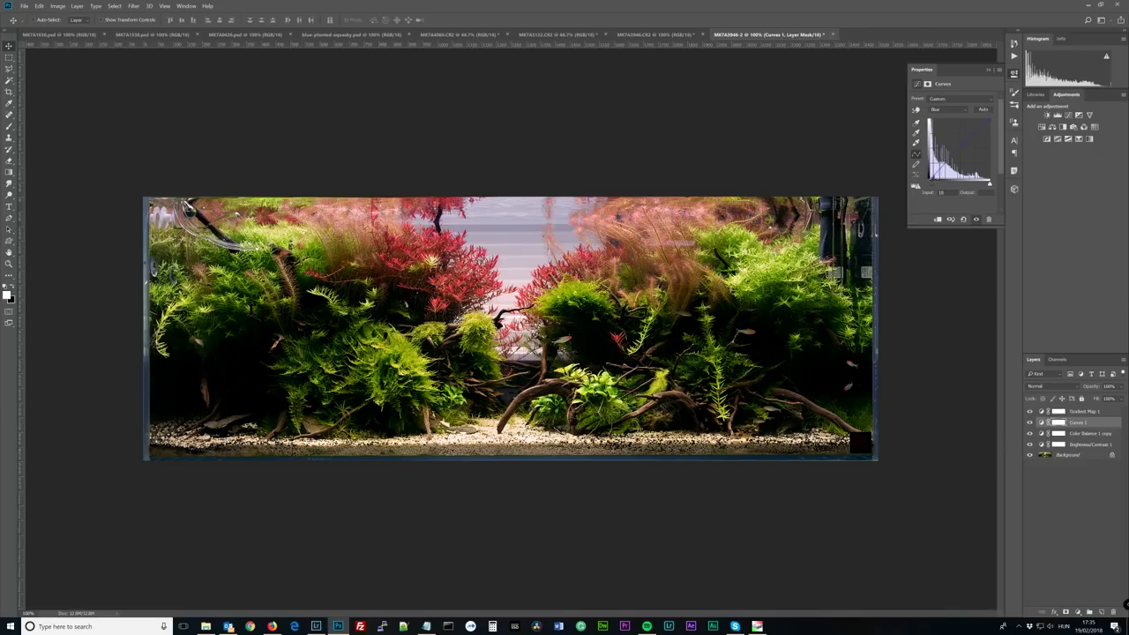
pyautogui.moveTo(931, 183); pyautogui.dragTo(930, 173)
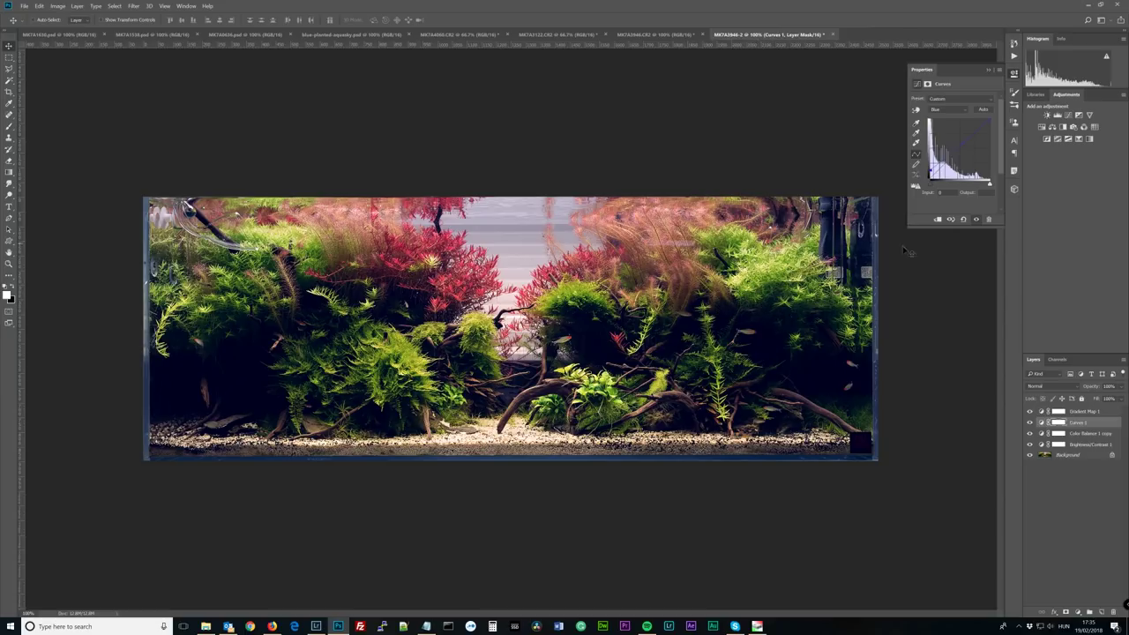
# - Shift the Color Balance 1 copy's Shadows toward green and blue
pyautogui.click(1052, 491)
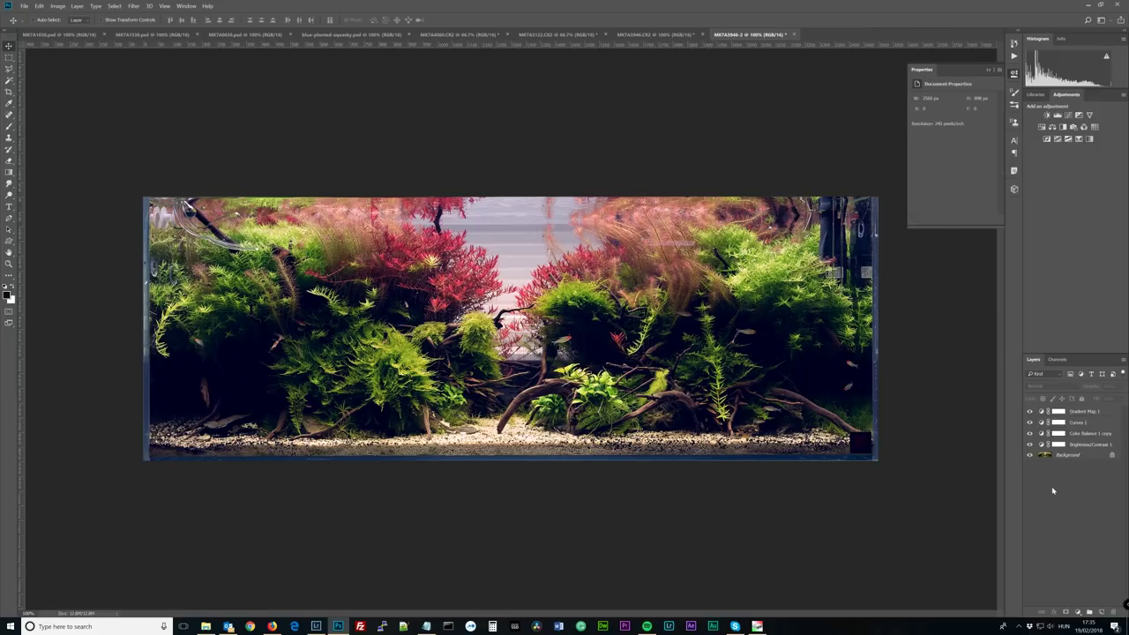
pyautogui.click(1085, 433)
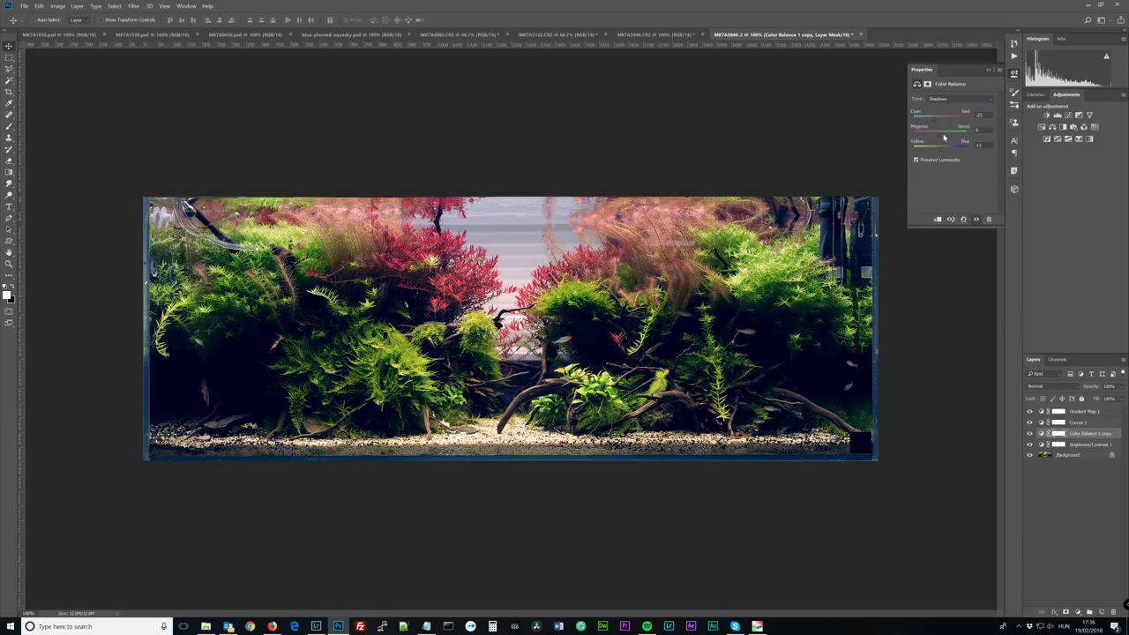
pyautogui.moveTo(944, 138); pyautogui.dragTo(940, 138)
pyautogui.moveTo(940, 154); pyautogui.dragTo(964, 151)
pyautogui.click(976, 220)
pyautogui.click(976, 219)
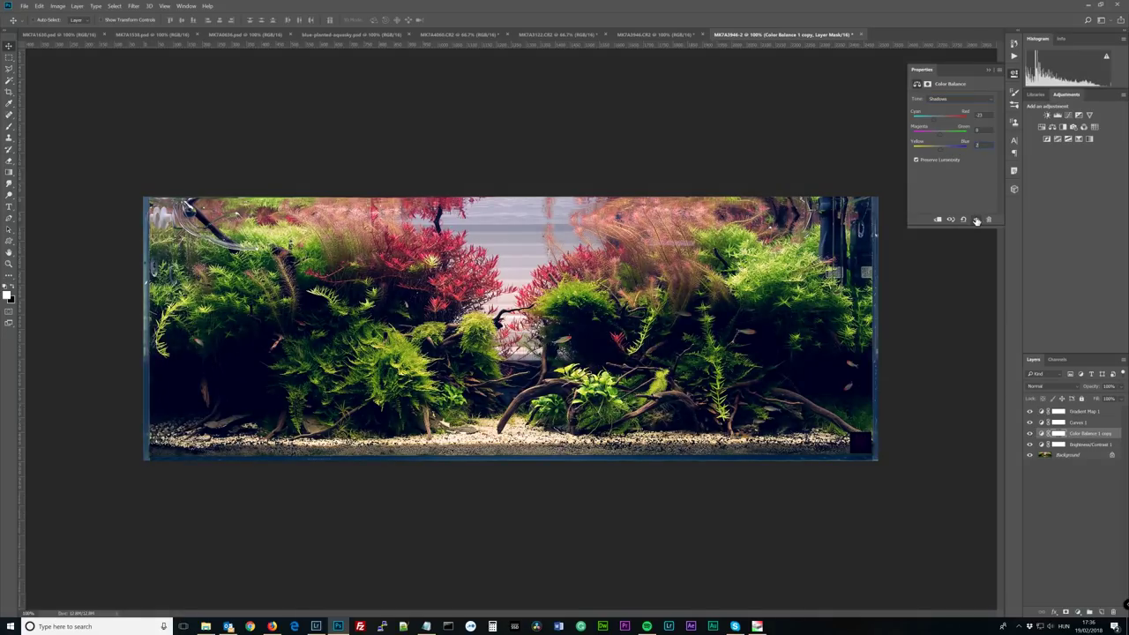
# - Set the Midtones red shift to about +5 and push them toward green
pyautogui.click(951, 99)
pyautogui.click(946, 112)
pyautogui.moveTo(940, 120); pyautogui.dragTo(944, 126)
pyautogui.hotkey('shift', 'Down')
pyautogui.click(976, 219)
pyautogui.click(975, 219)
pyautogui.moveTo(941, 137); pyautogui.dragTo(940, 136)
pyautogui.click(974, 219)
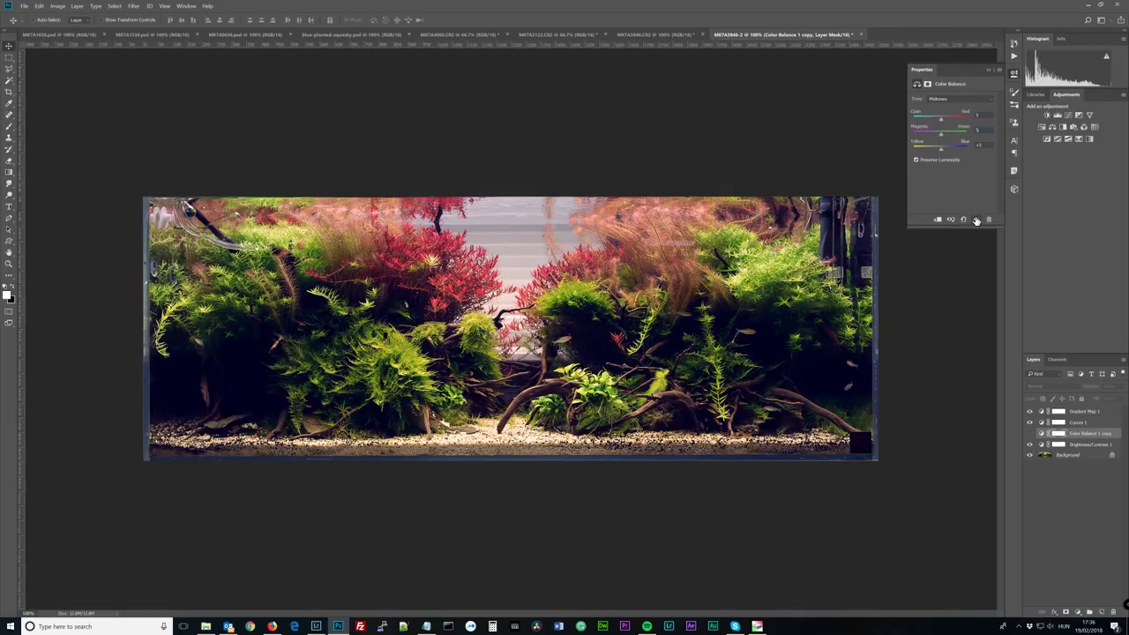
pyautogui.click(975, 220)
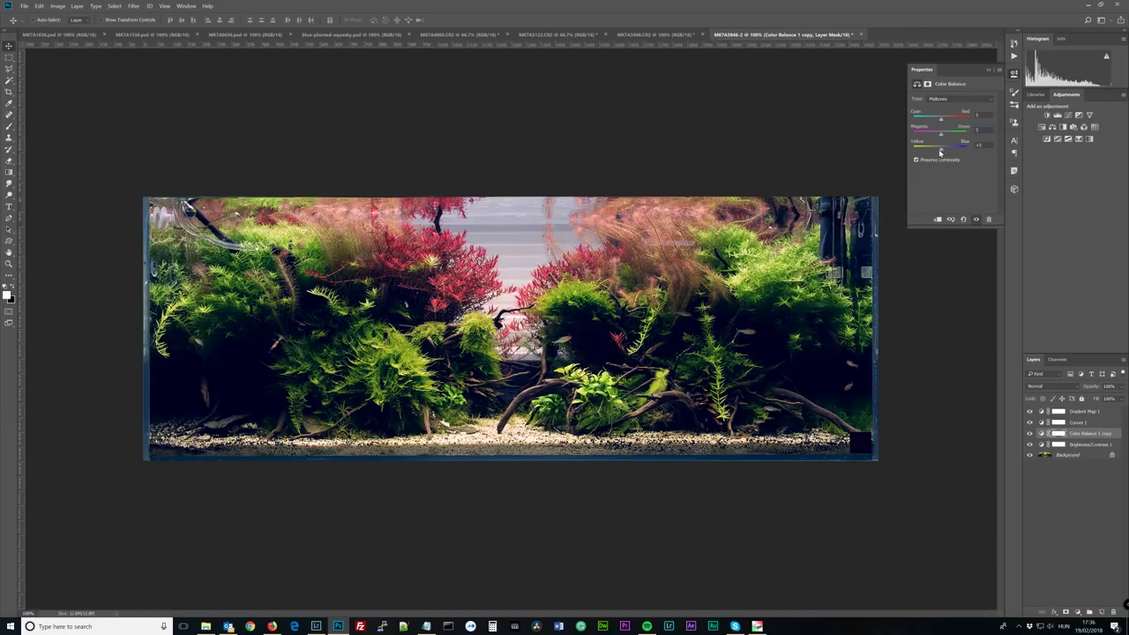
# - Set the Midtones yellow–blue value to 10 and compare the result
pyautogui.moveTo(940, 152); pyautogui.dragTo(942, 151)
pyautogui.click(978, 144)
pyautogui.write('10')
pyautogui.click(977, 219)
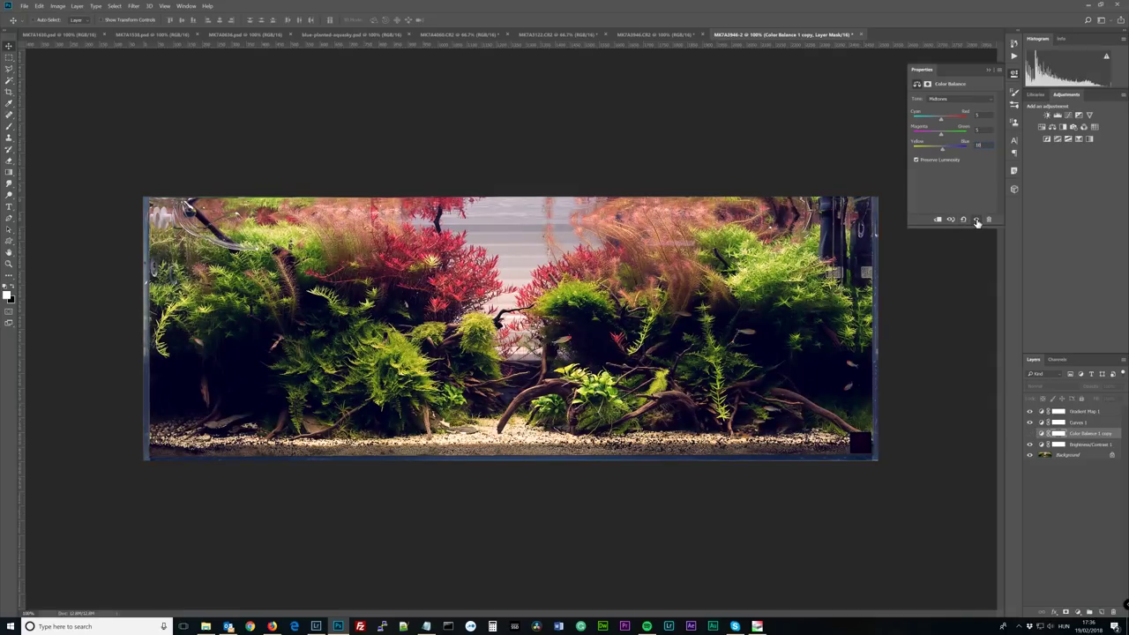
pyautogui.click(976, 220)
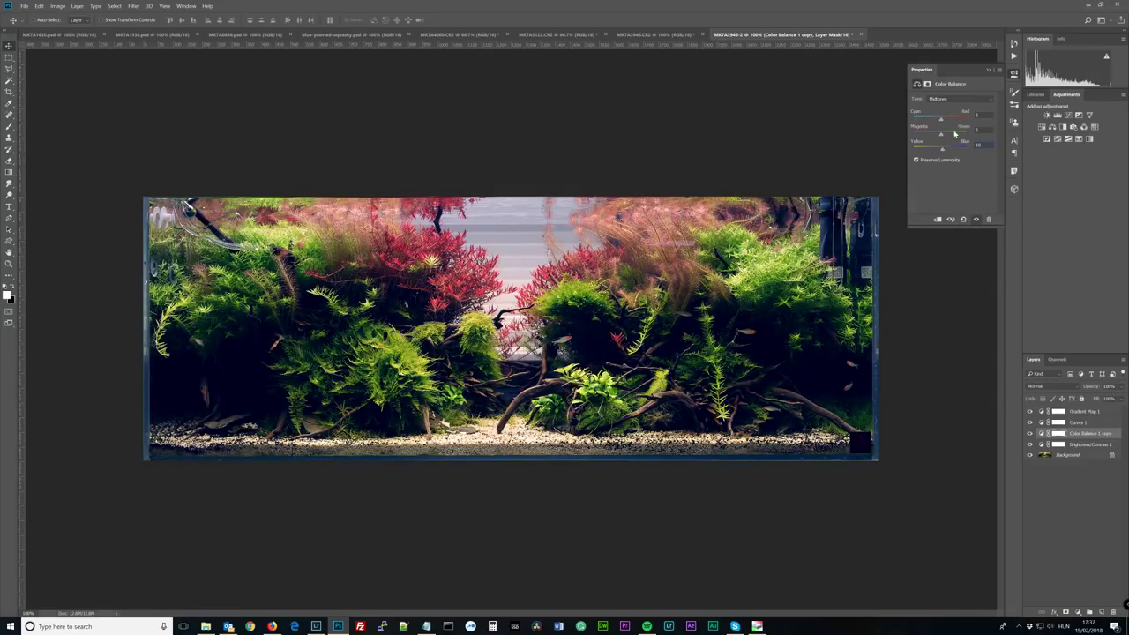
# - Try a slight cyan shift in Highlights, reset it to 0, and close Properties
pyautogui.click(942, 99)
pyautogui.click(942, 121)
pyautogui.moveTo(940, 121); pyautogui.dragTo(940, 124)
pyautogui.write('0')
pyautogui.click(1014, 75)
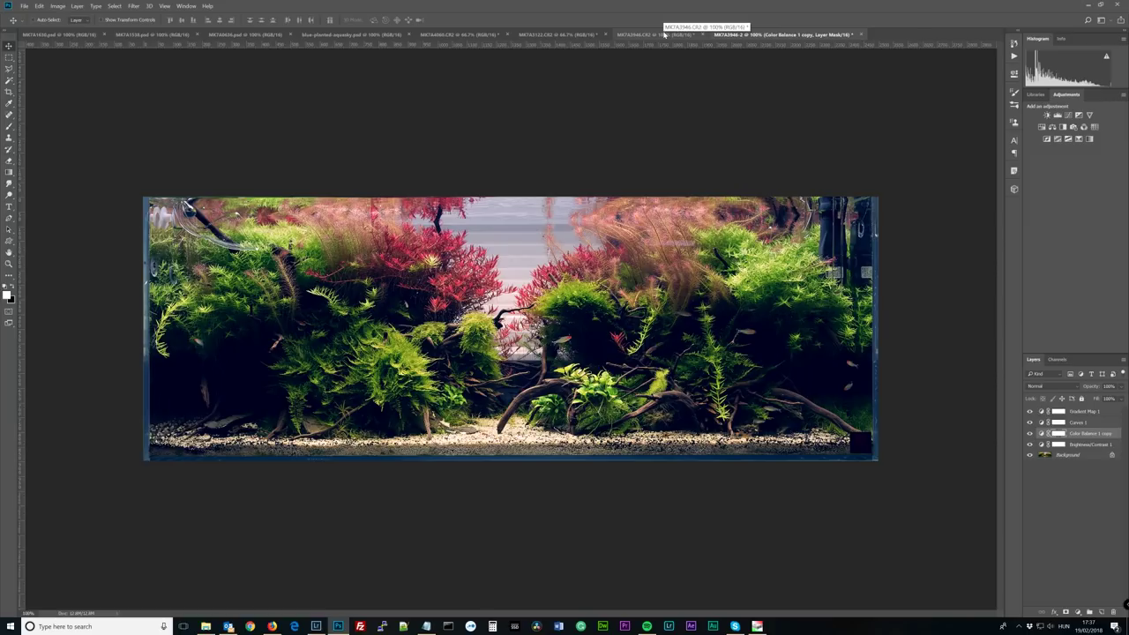
pyautogui.click(664, 35)
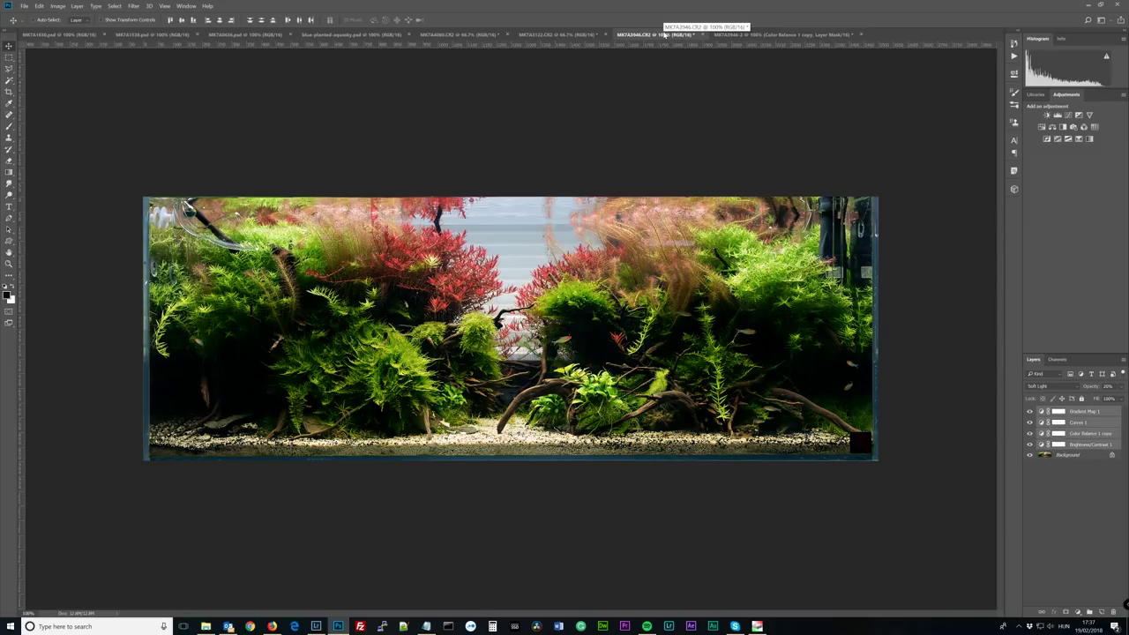
pyautogui.click(739, 35)
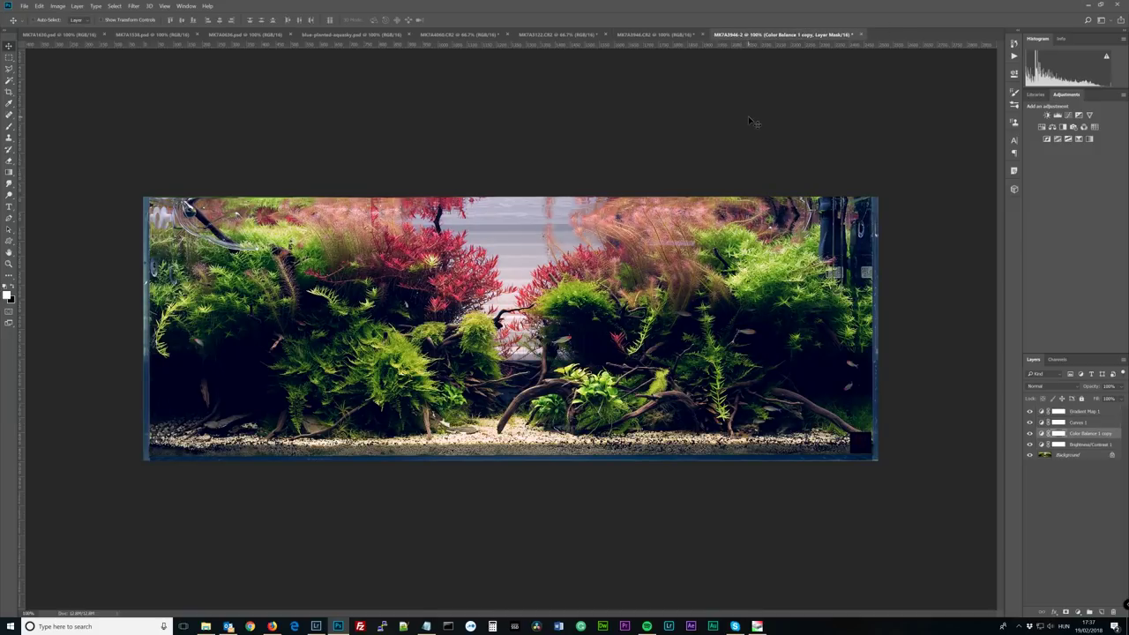
pyautogui.click(663, 35)
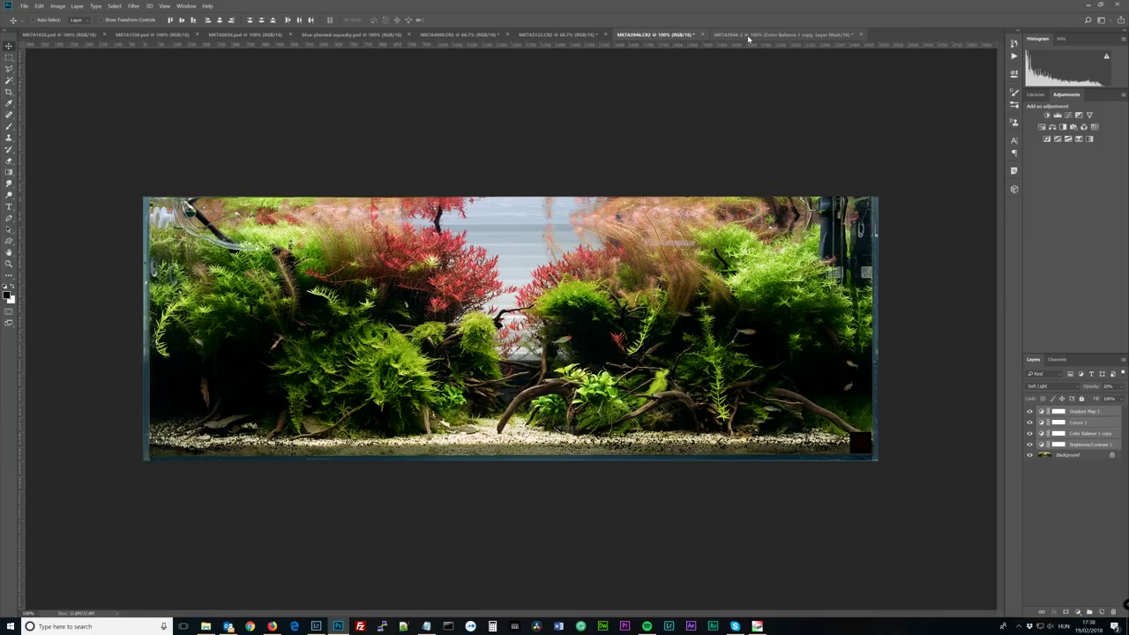
pyautogui.click(748, 37)
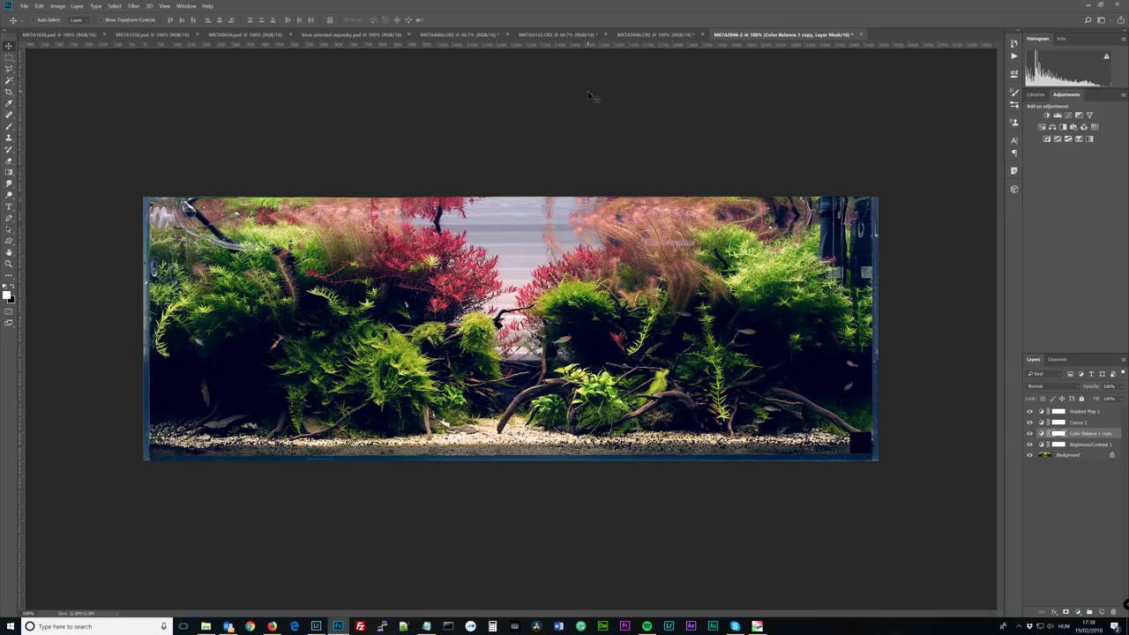
pyautogui.click(661, 35)
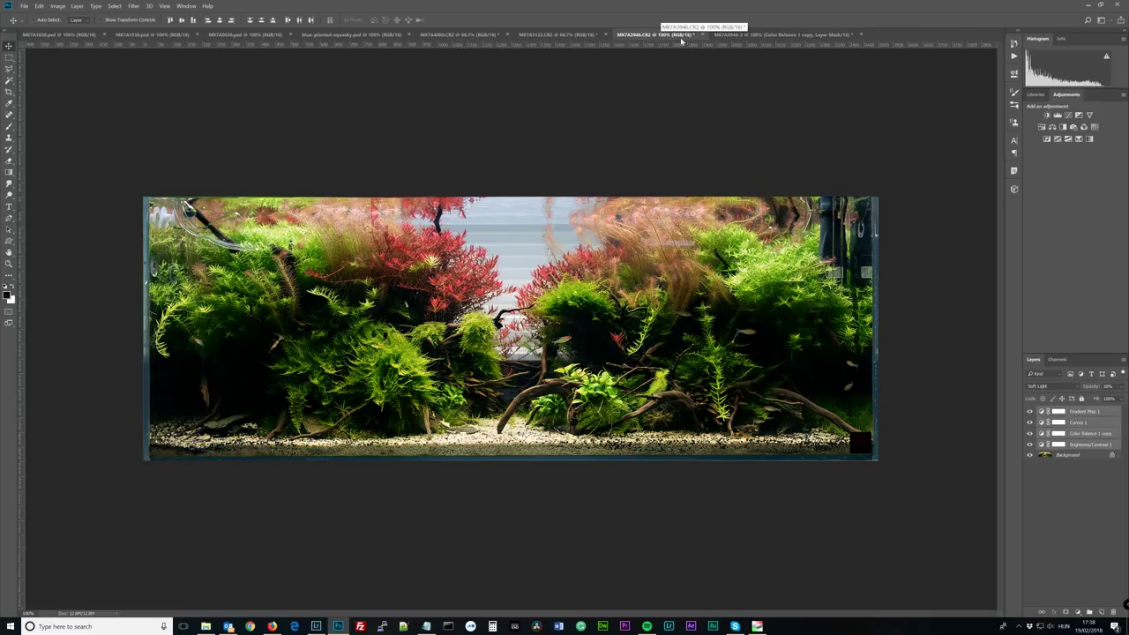
pyautogui.click(731, 36)
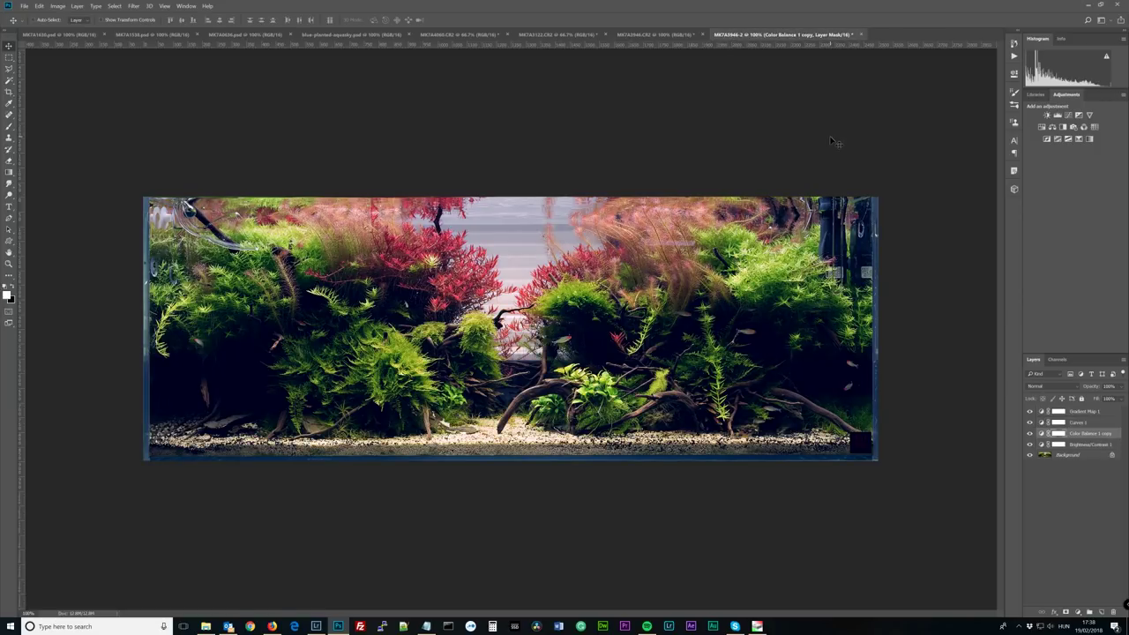